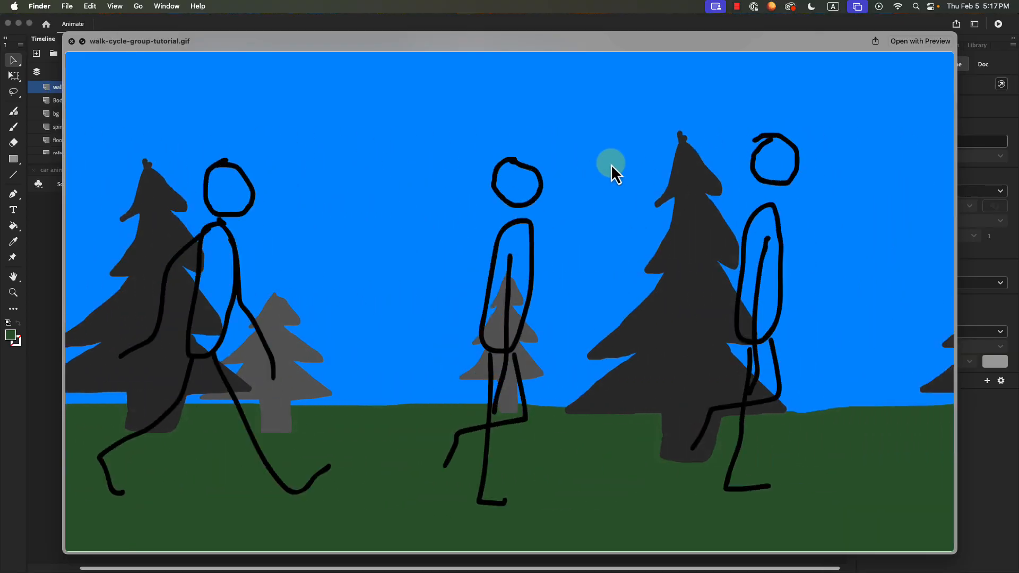
- Close the GIF preview, hide the Body layer and show the whole stage
key("space")
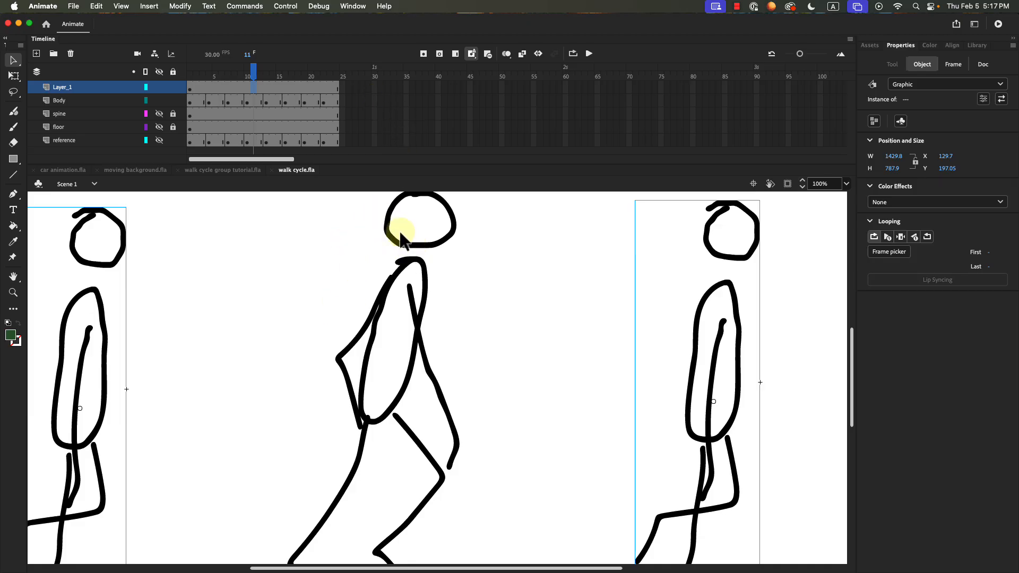
left_click(78, 102)
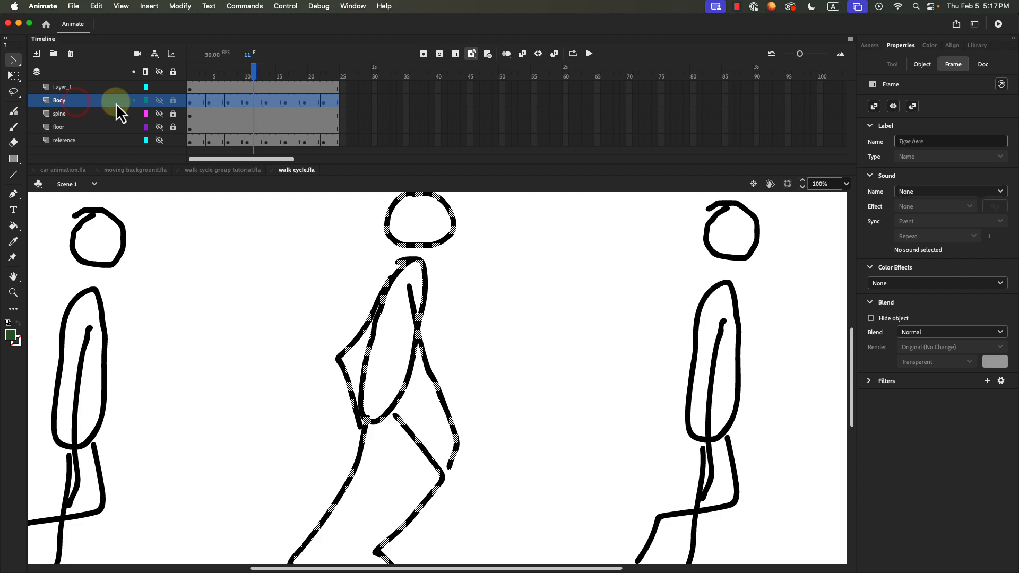
left_click(159, 101)
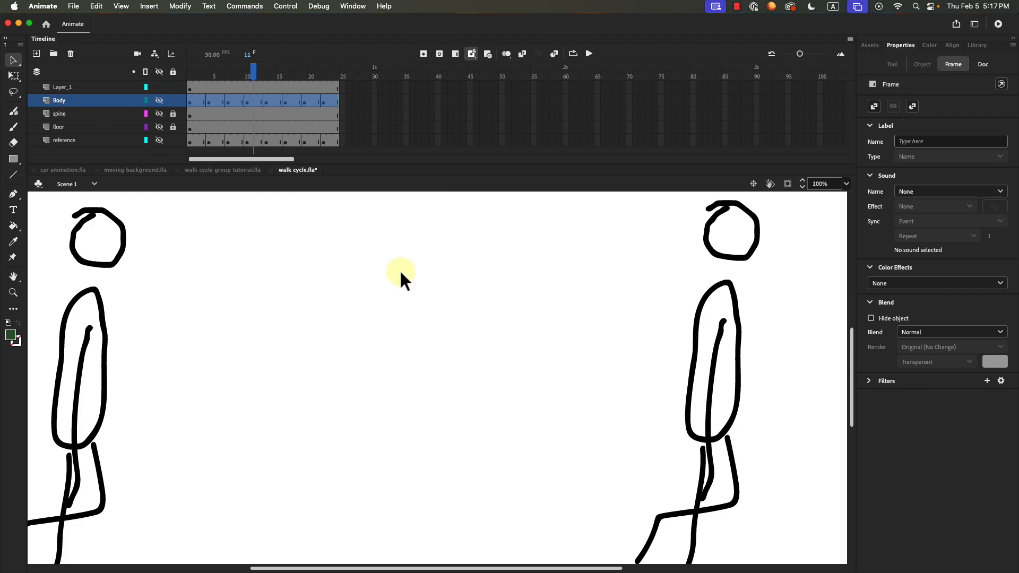
left_click(498, 385, "alt+super")
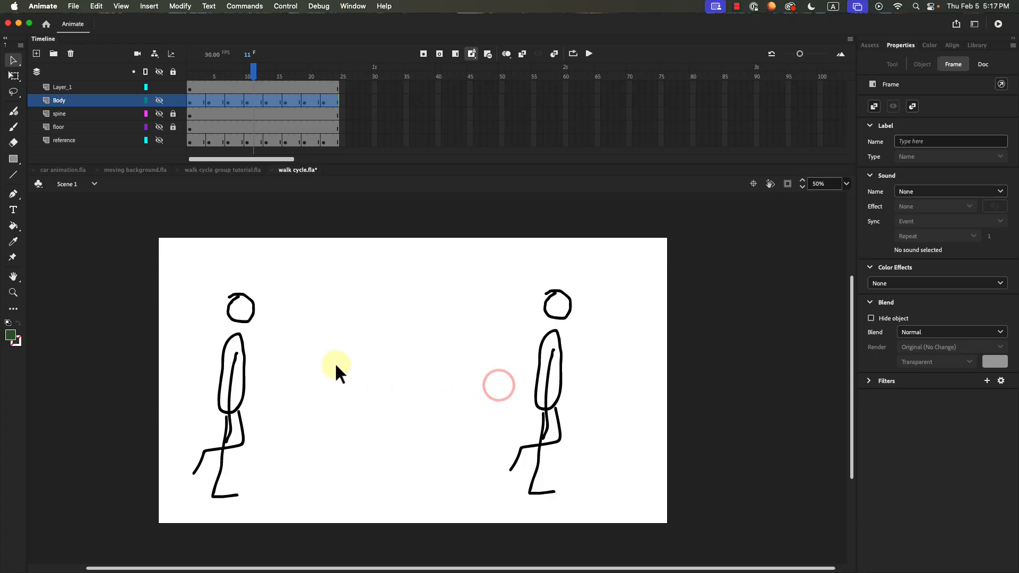
- Make Layer_1 the active layer and bring up the Walker symbol in the document's library
left_click(82, 89)
left_click(242, 320)
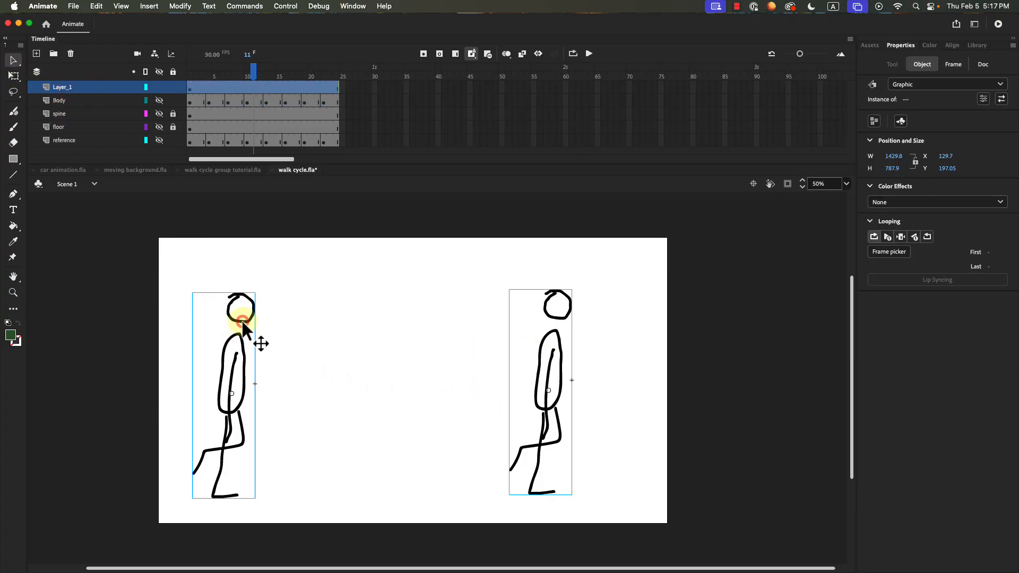
left_click(975, 46)
left_click(896, 194)
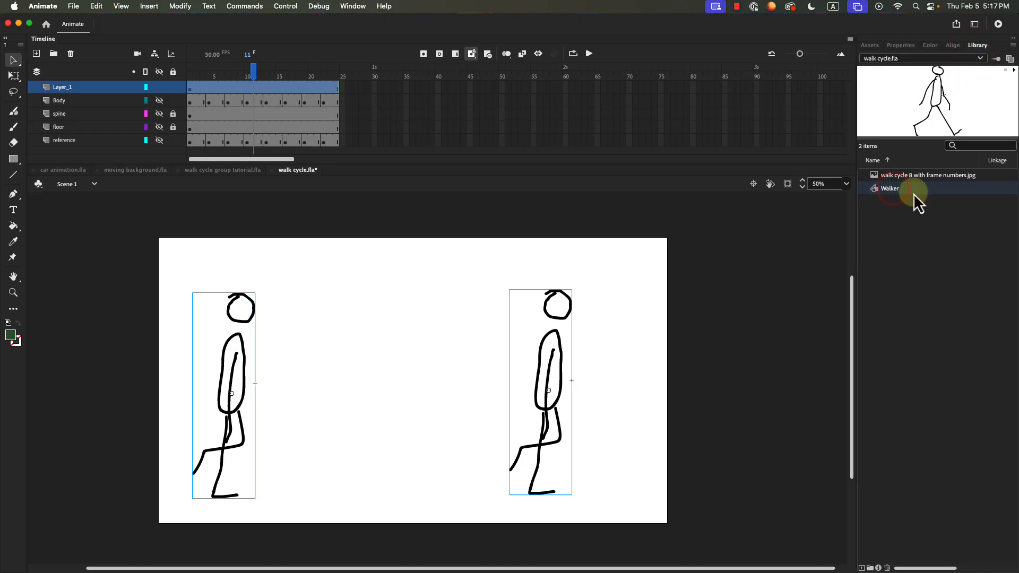
left_click(910, 218)
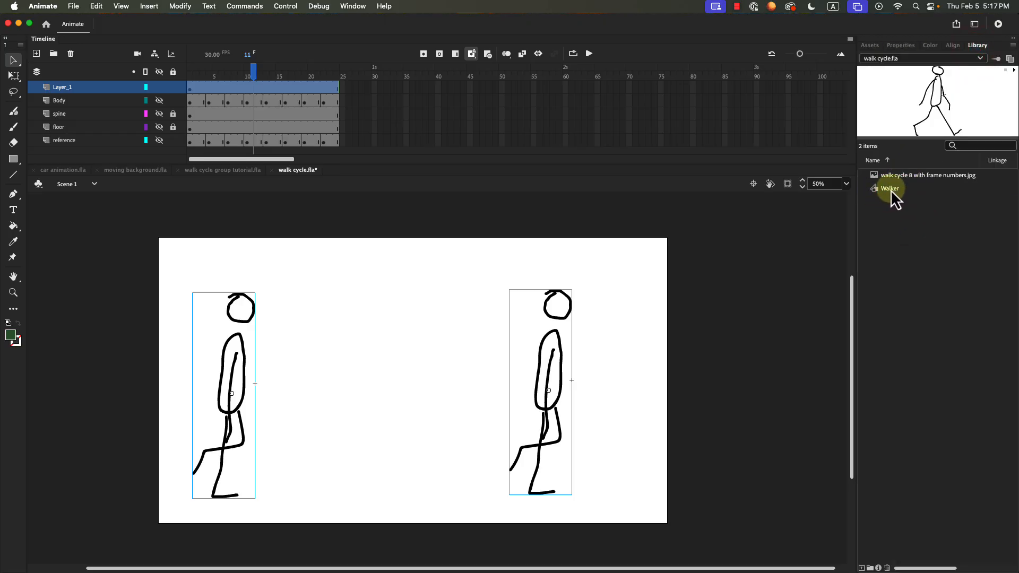
left_click_drag(891, 193, 397, 409)
left_click(397, 411)
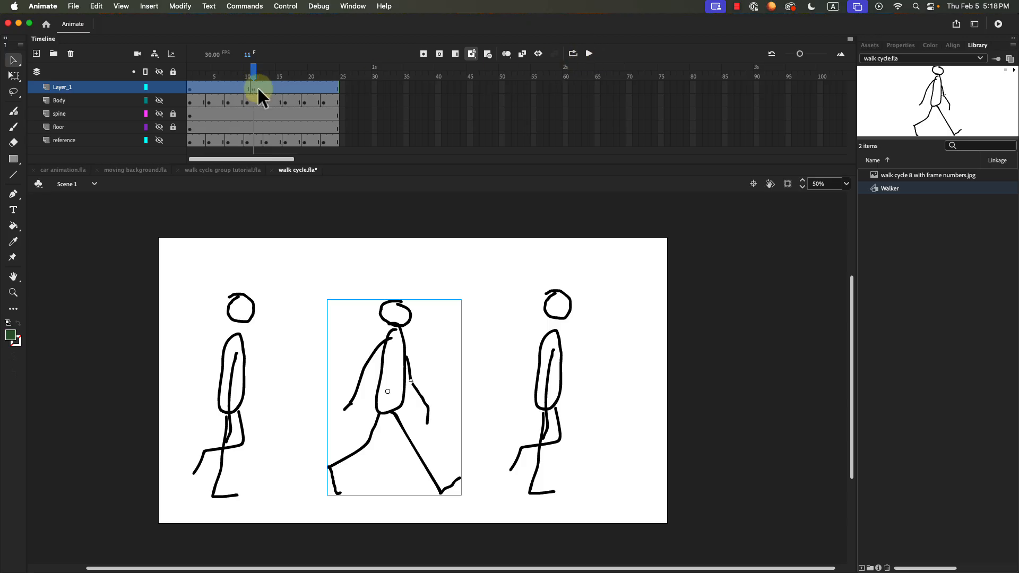
key("super+z")
key("super+z")
- Place an instance of the Walker symbol between the two figures, starting from frame 1 of Layer_1
left_click(189, 78)
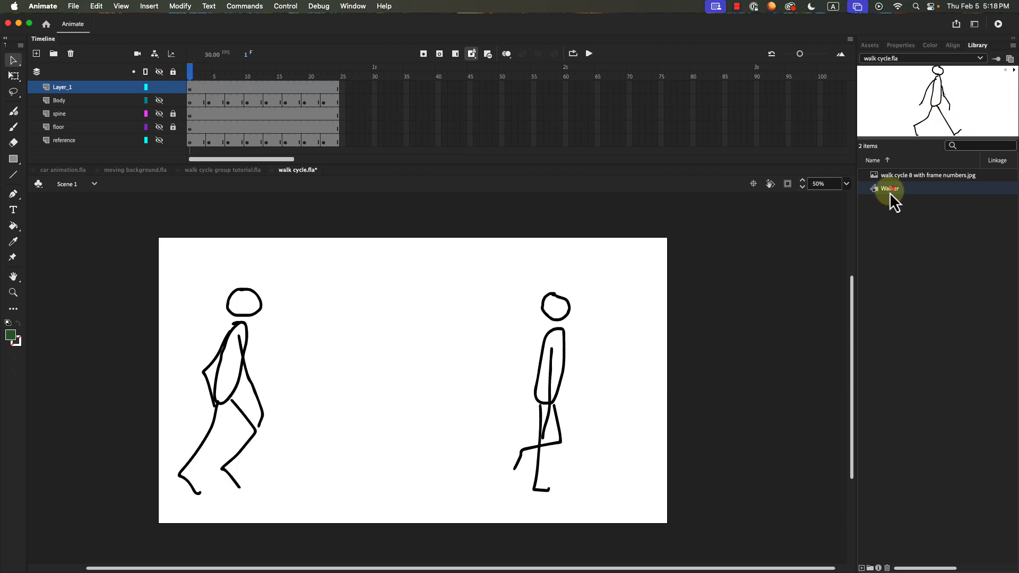
left_click_drag(889, 192, 401, 403)
- Play the animation and set looped playback to span frames 1 to 24
left_click(590, 53)
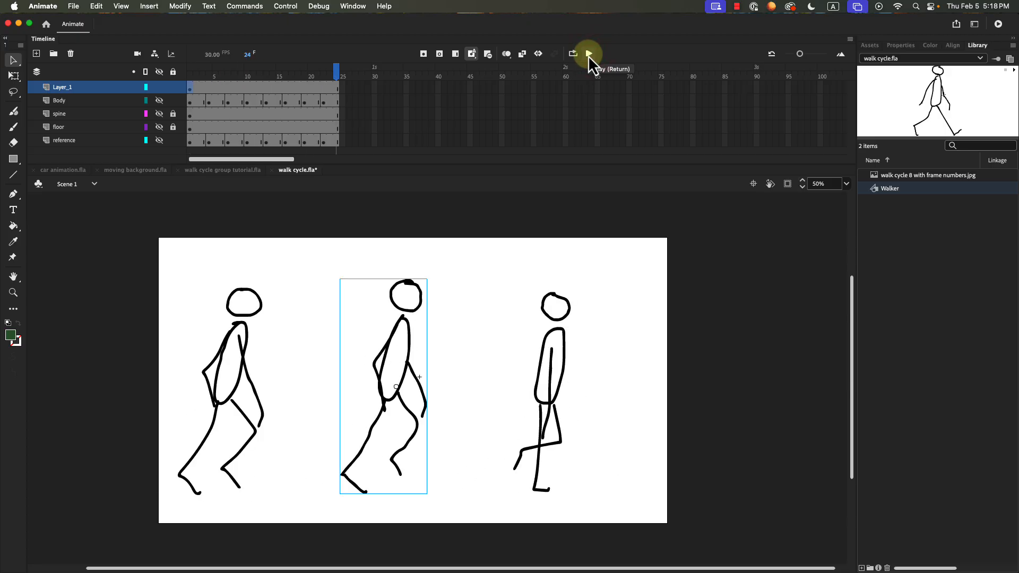
left_click(573, 53)
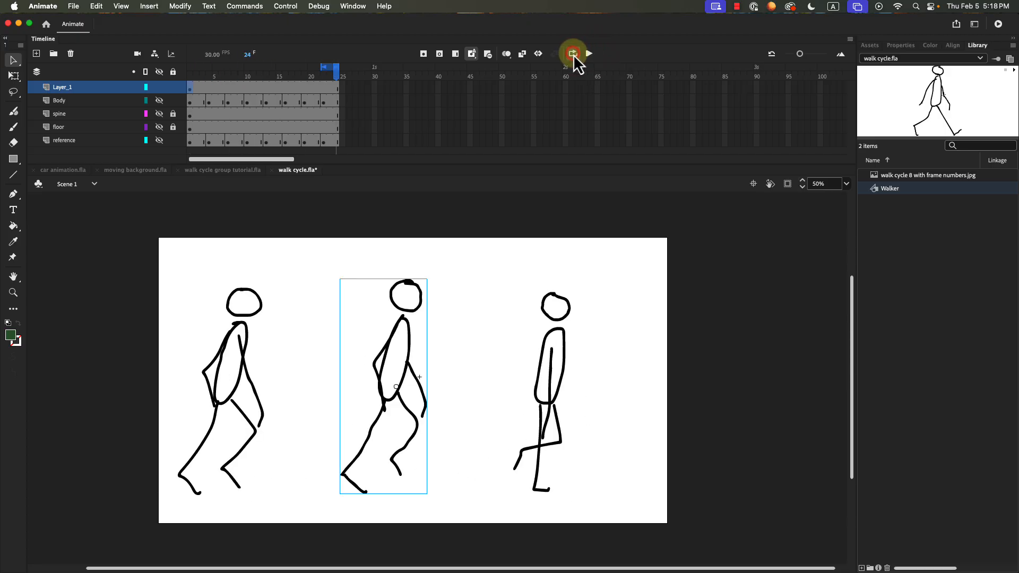
left_click_drag(321, 67, 171, 68)
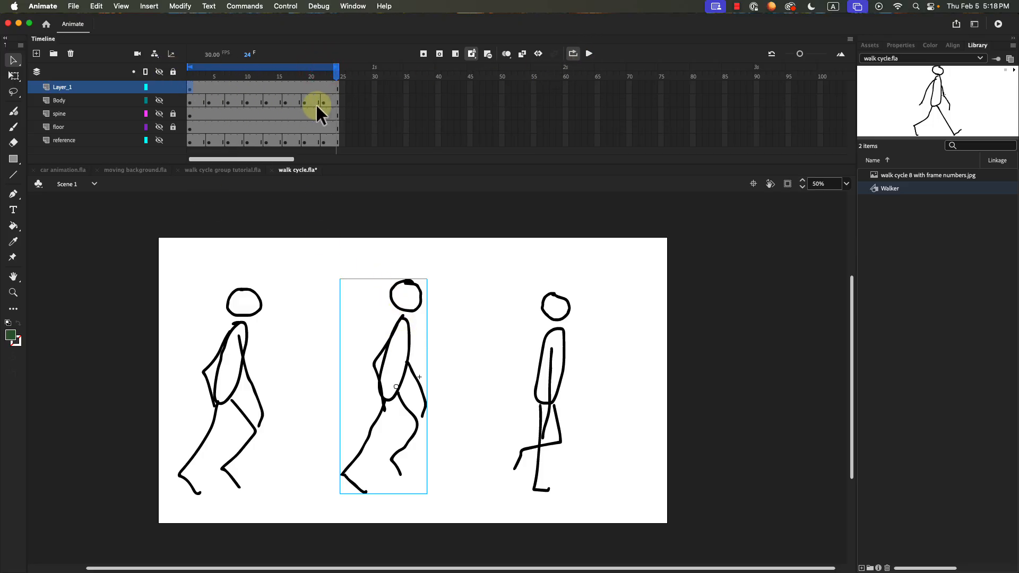
- Delete the Body, spine, floor and reference layers
left_click(94, 101)
left_click(68, 89)
left_click(93, 101)
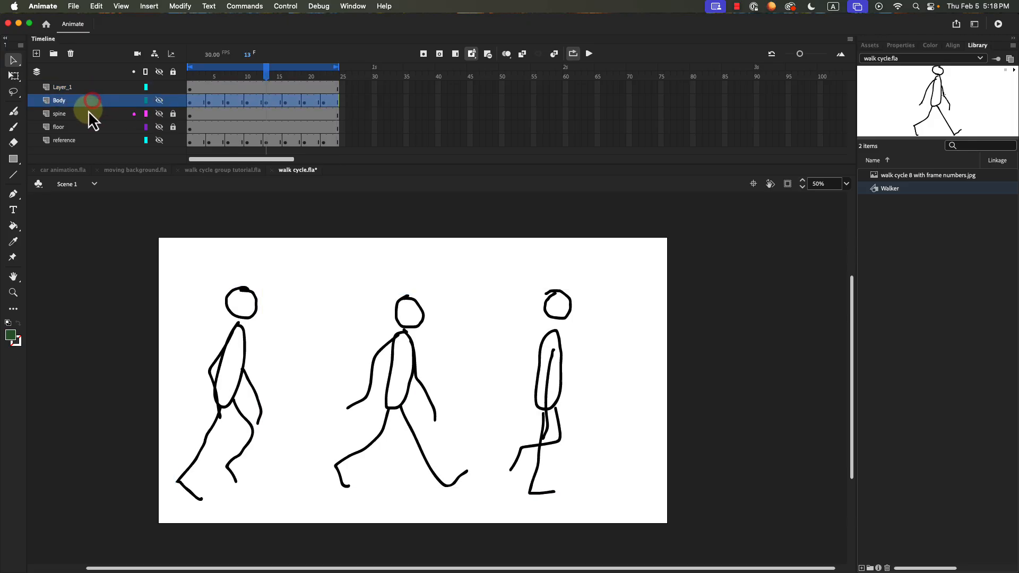
left_click(98, 143, "shift")
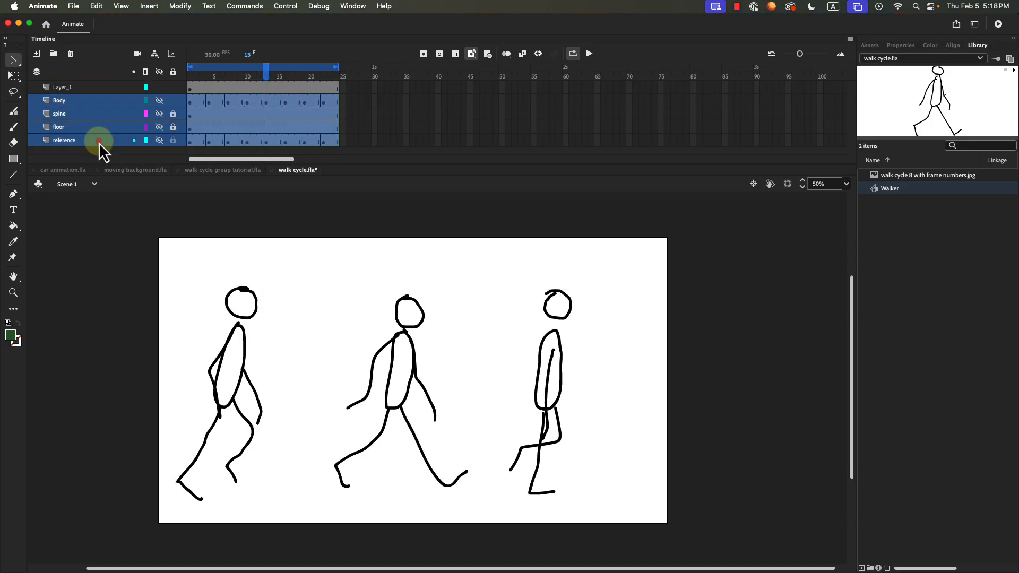
left_click(70, 54)
- Rename the remaining layer as walkers
double_click(66, 87)
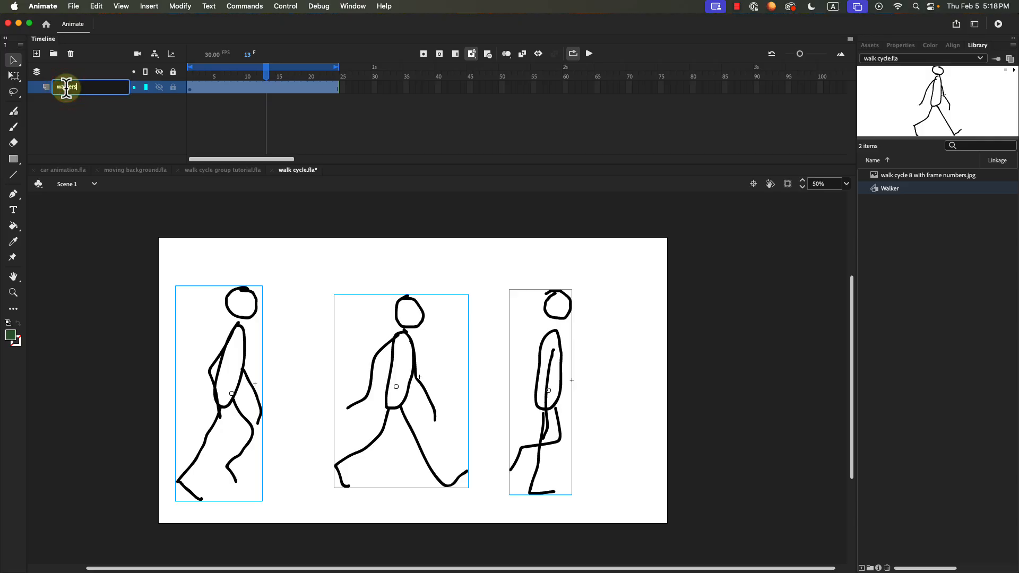
type("walkers")
key("Return")
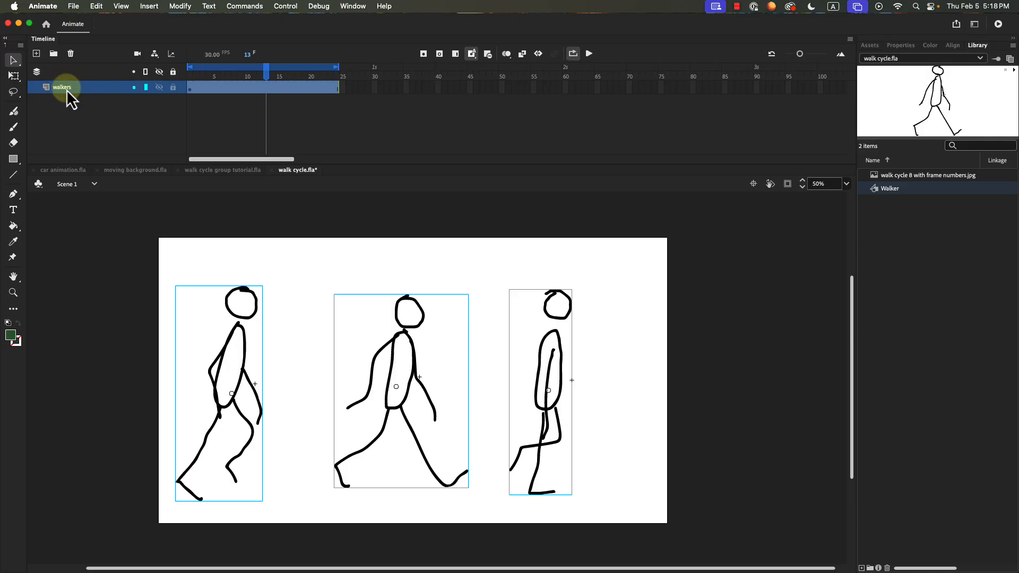
left_click(119, 109)
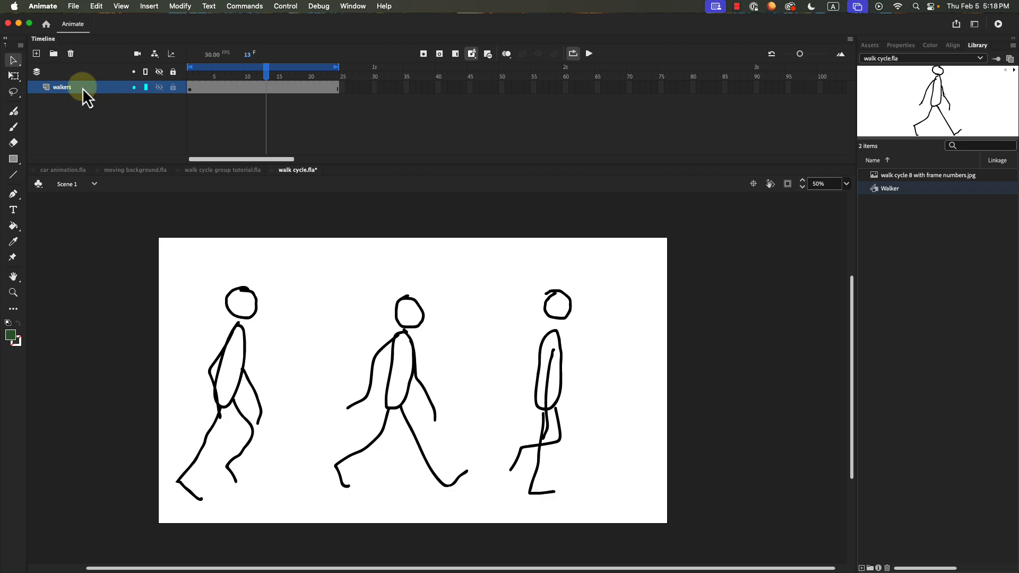
- Save the document as a copy named walk cycle group.fla in the Documents folder
left_click(73, 5)
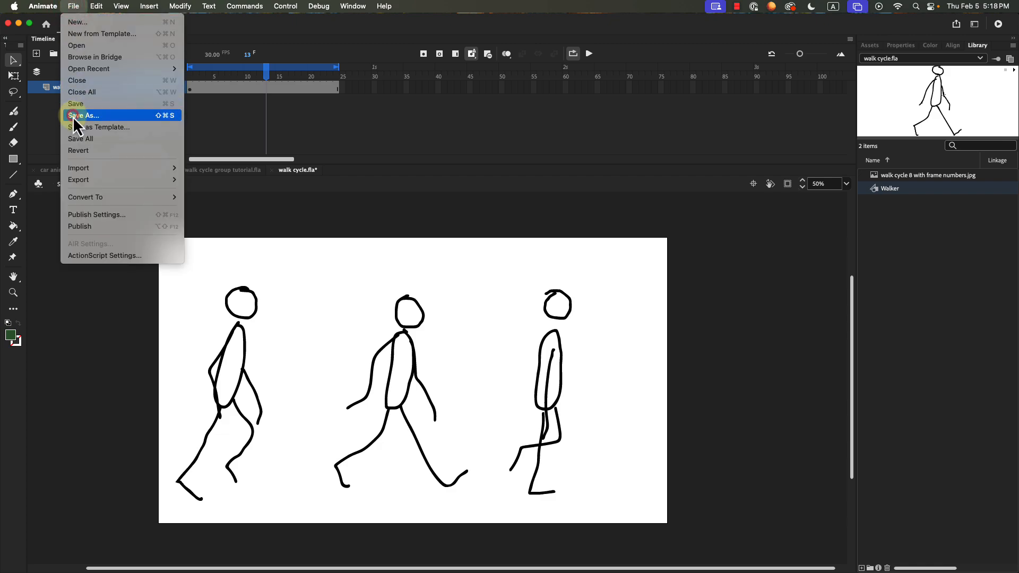
left_click(72, 116)
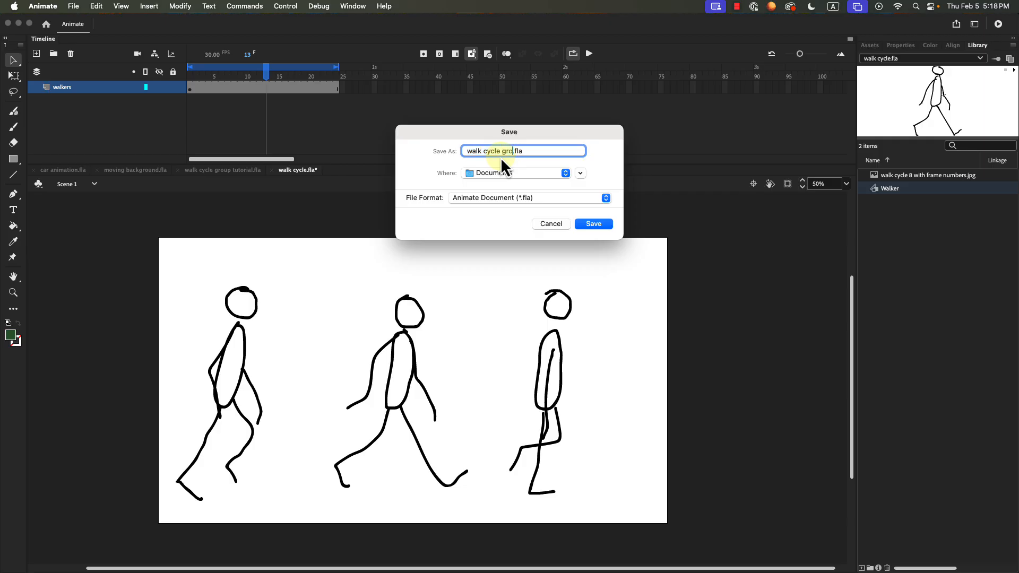
key("Return")
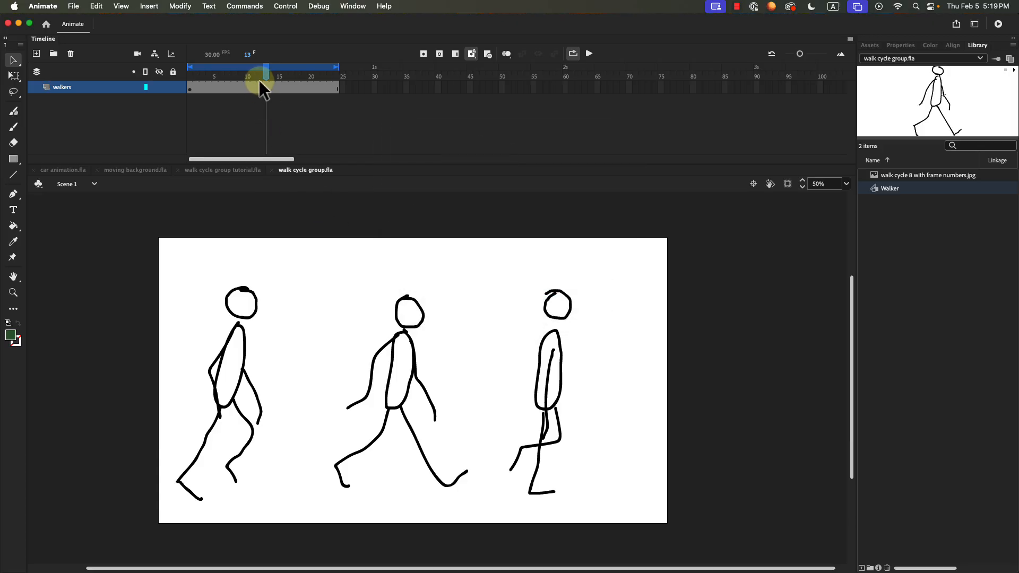
- Return to frame 1 and create a new graphic symbol named tree1
left_click_drag(267, 74, 192, 74)
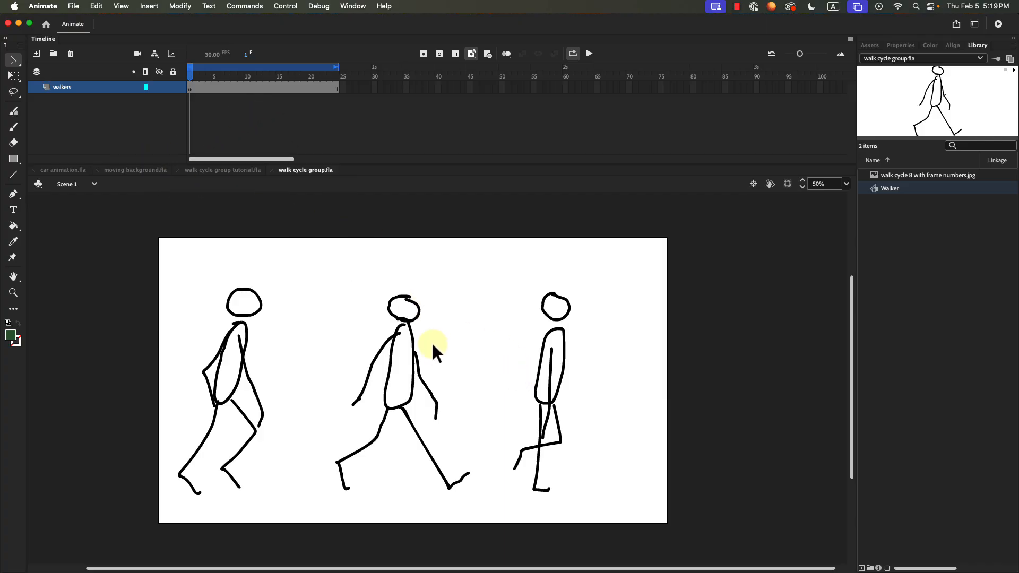
left_click(151, 8)
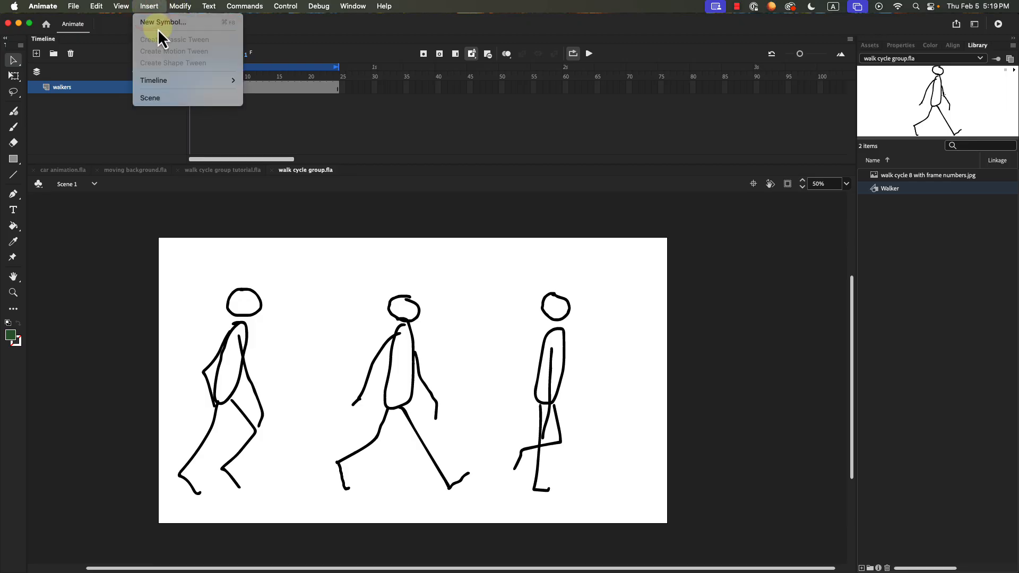
left_click(157, 25)
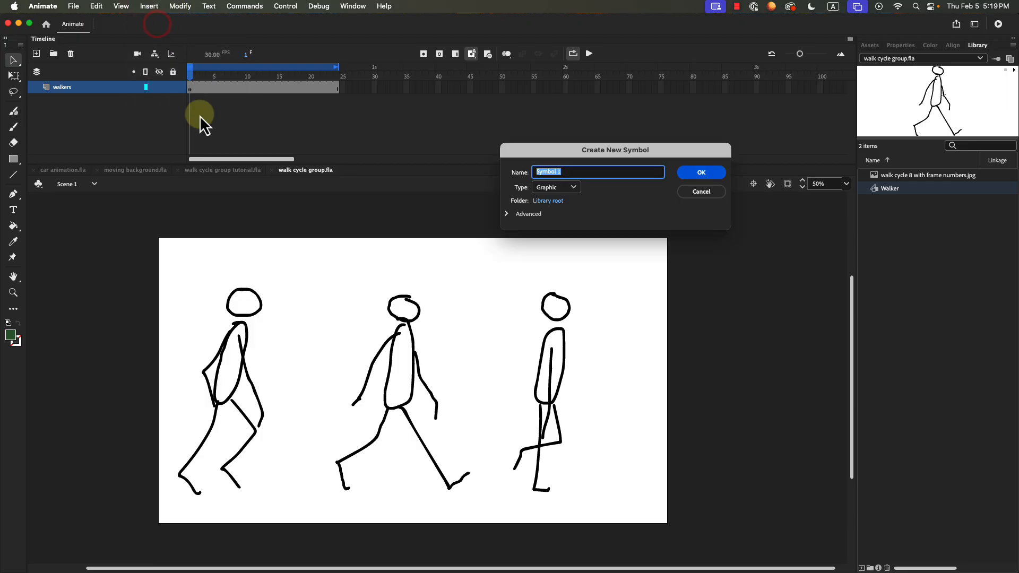
type("tree1")
left_click(702, 173)
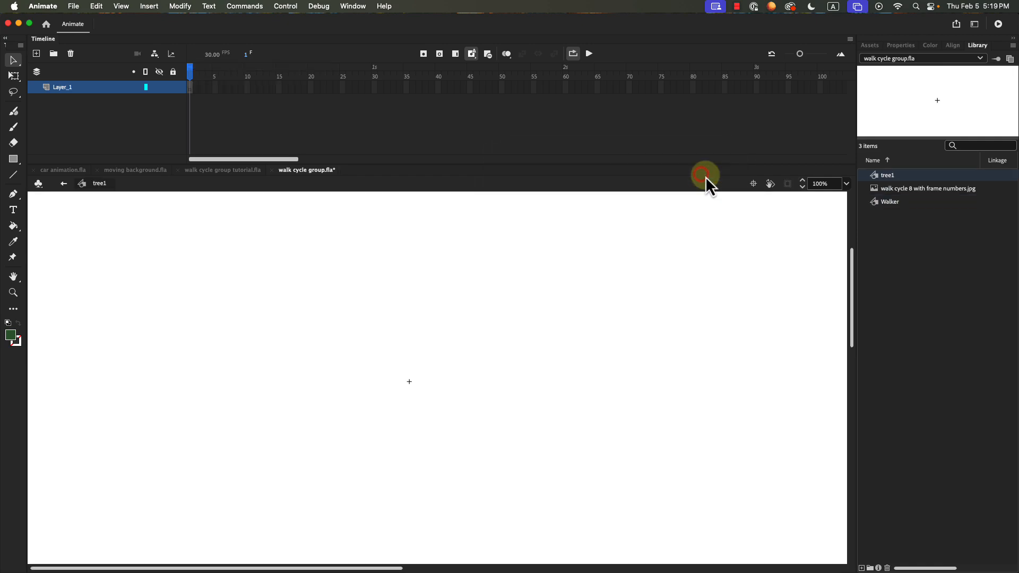
- Set up the brush with the green fill colour #339900 and the Paint Normal mode
left_click(17, 113)
left_click(10, 335)
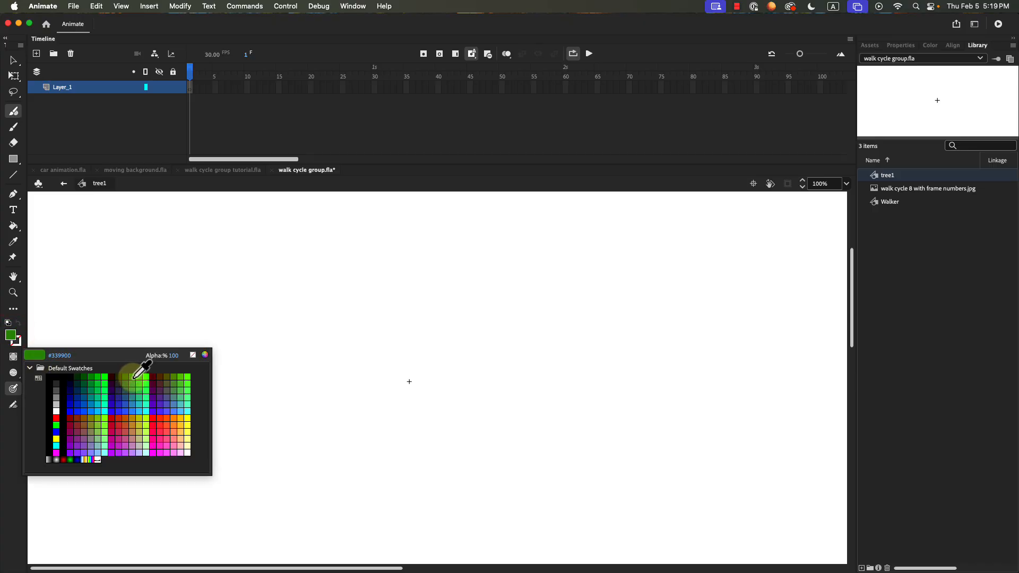
left_click(133, 376)
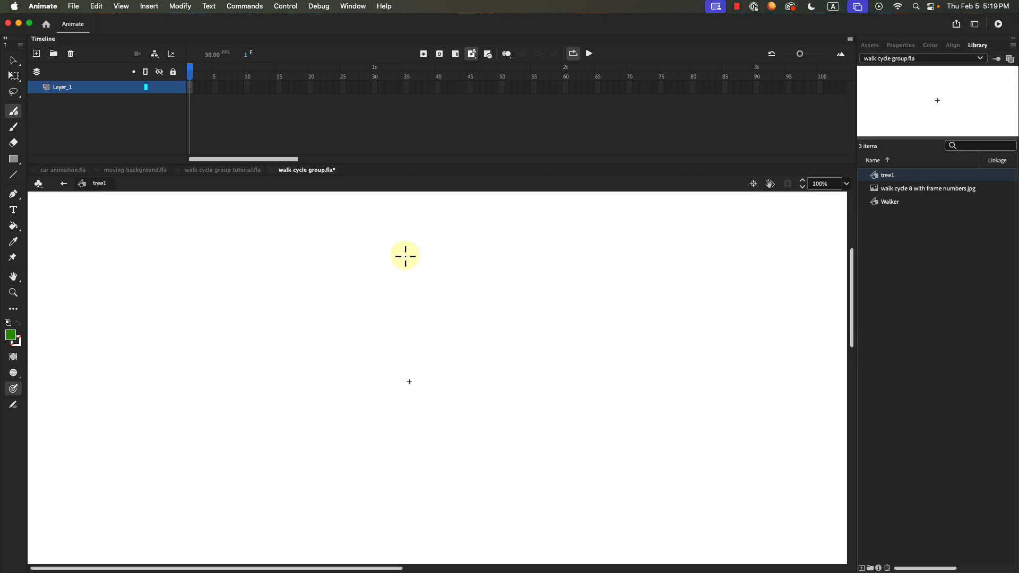
mouse_move(405, 249)
left_mouse_down()
mouse_move(374, 295)
mouse_move(392, 290)
mouse_move(371, 324)
mouse_move(348, 340)
mouse_move(376, 341)
mouse_move(368, 359)
mouse_move(328, 394)
mouse_move(399, 396)
mouse_move(404, 439)
mouse_move(426, 441)
mouse_move(437, 398)
mouse_move(484, 396)
mouse_move(432, 347)
mouse_move(476, 351)
mouse_move(427, 299)
mouse_move(423, 291)
mouse_move(443, 290)
mouse_move(405, 248)
left_mouse_up()
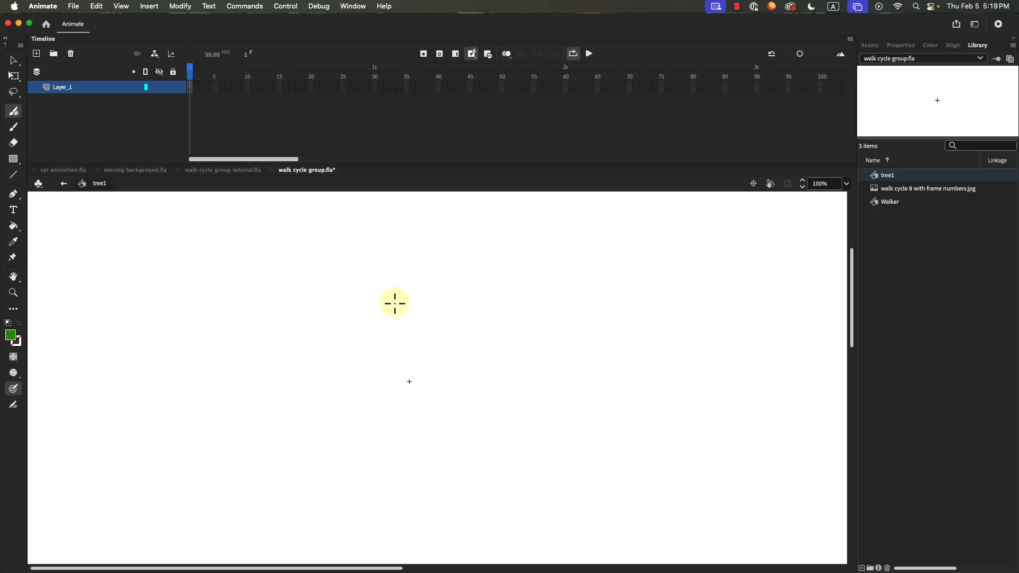
left_click(14, 373)
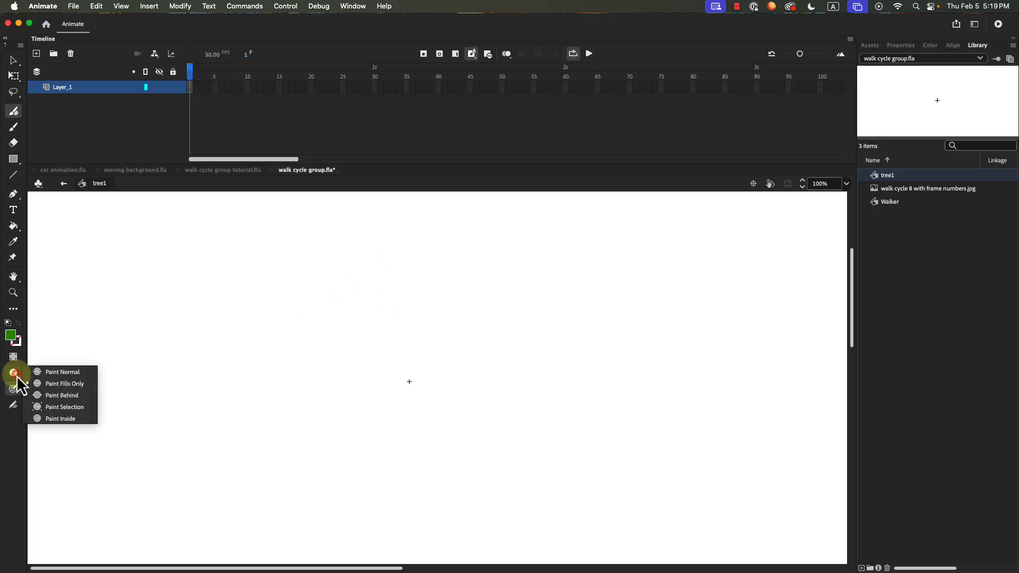
left_click(58, 373)
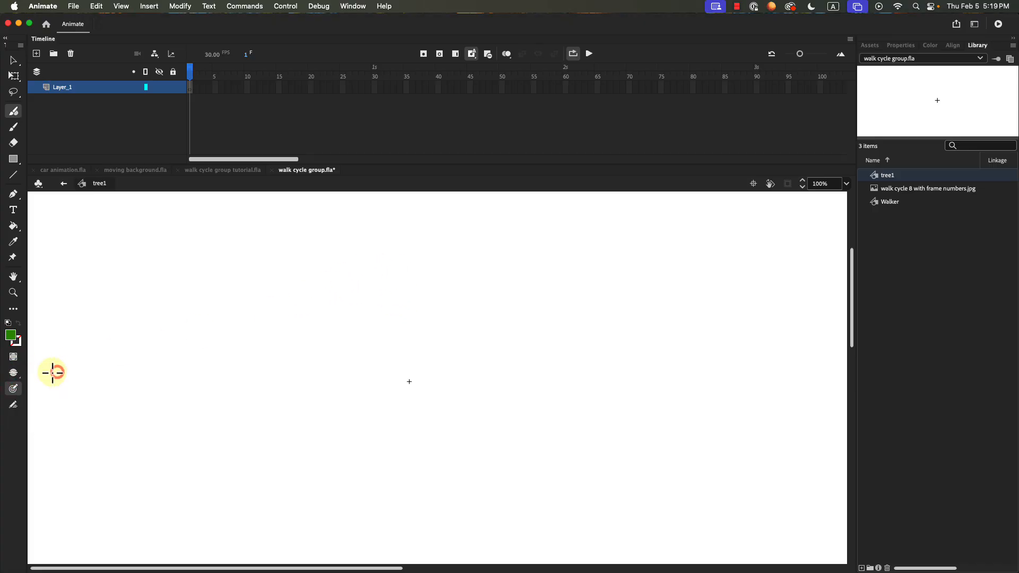
left_click(15, 374)
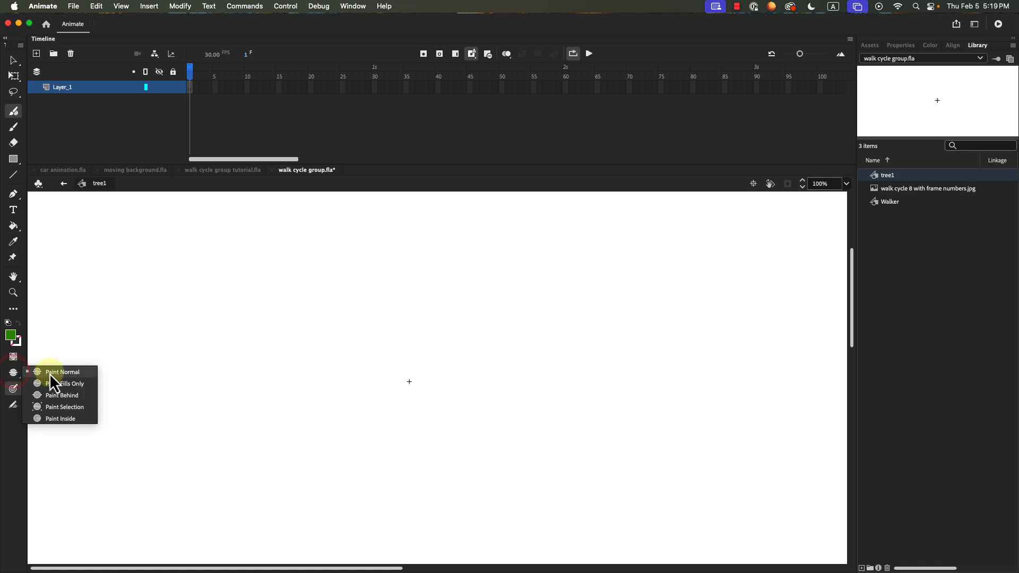
- Draw a closed outline of a fir tree with a trunk around the symbol's centre and fill it with the same green
mouse_move(409, 233)
left_mouse_down()
mouse_move(332, 354)
mouse_move(367, 355)
mouse_move(302, 407)
mouse_move(401, 410)
mouse_move(417, 463)
mouse_move(440, 437)
mouse_move(436, 413)
mouse_move(511, 405)
mouse_move(448, 357)
mouse_move(519, 353)
mouse_move(445, 306)
mouse_move(438, 292)
mouse_move(461, 285)
mouse_move(408, 232)
left_mouse_up()
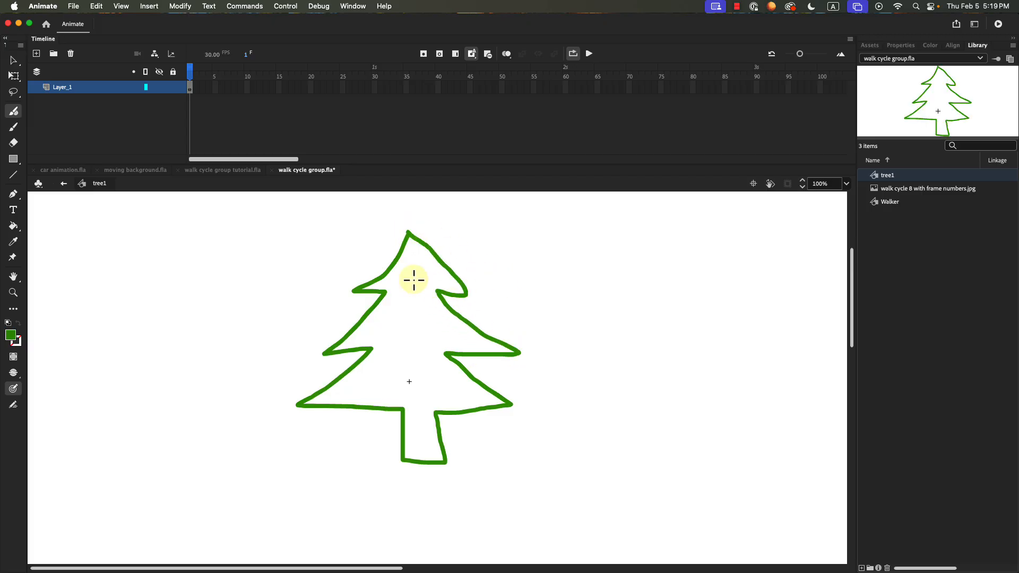
left_click(13, 226)
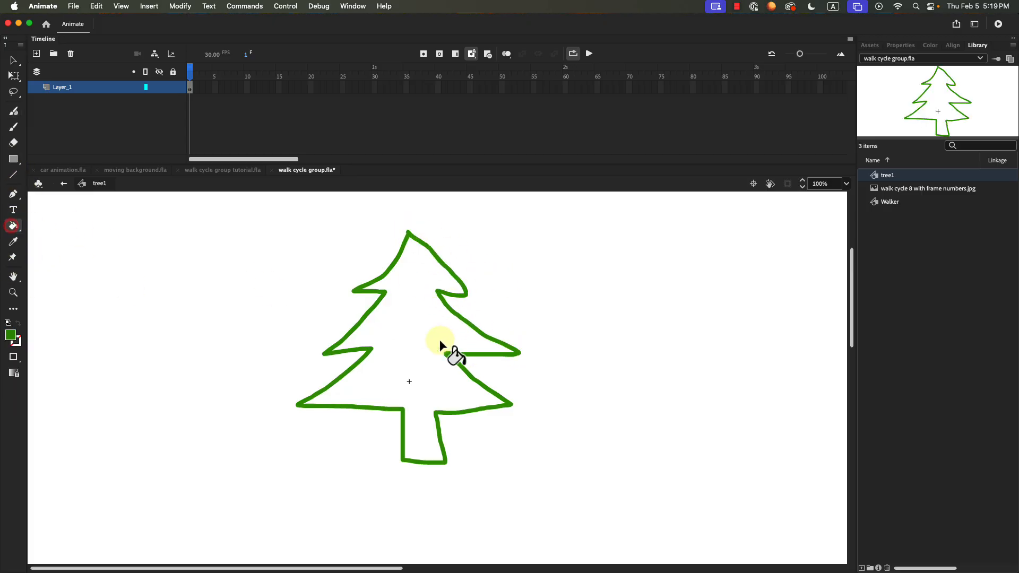
left_click(413, 322)
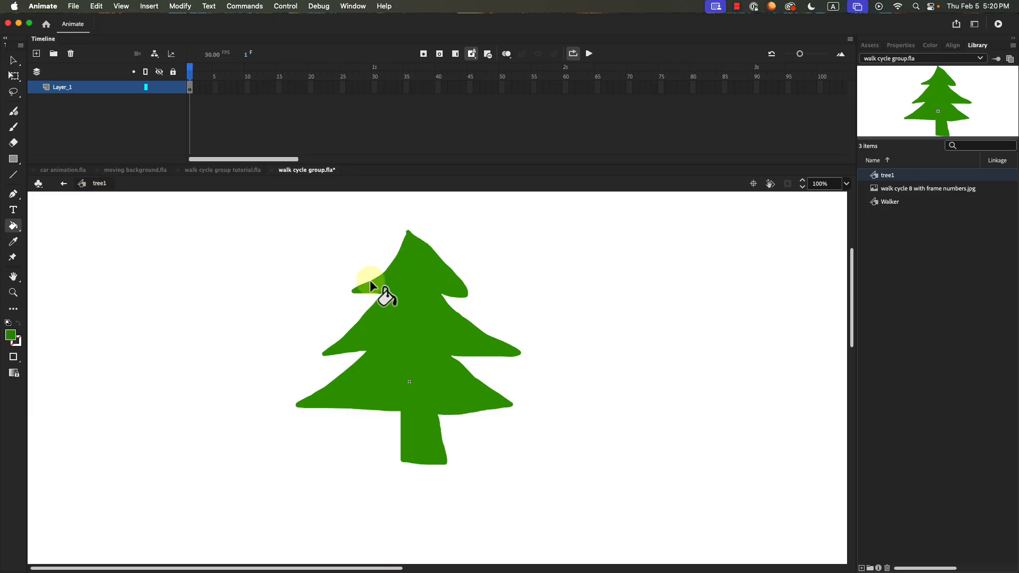
- Return to the main scene and create a new graphic symbol named tree2
left_click(64, 186)
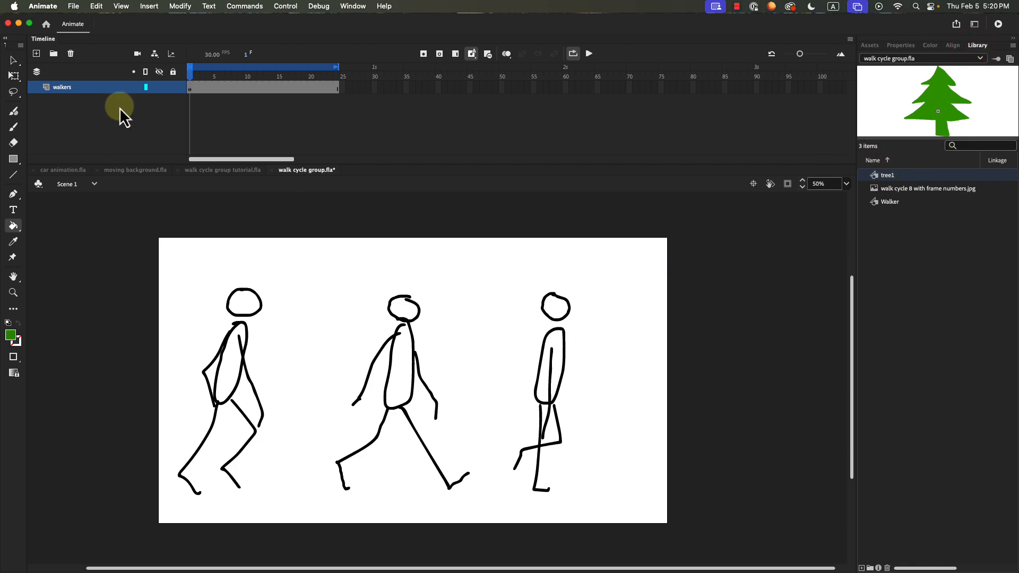
left_click(151, 10)
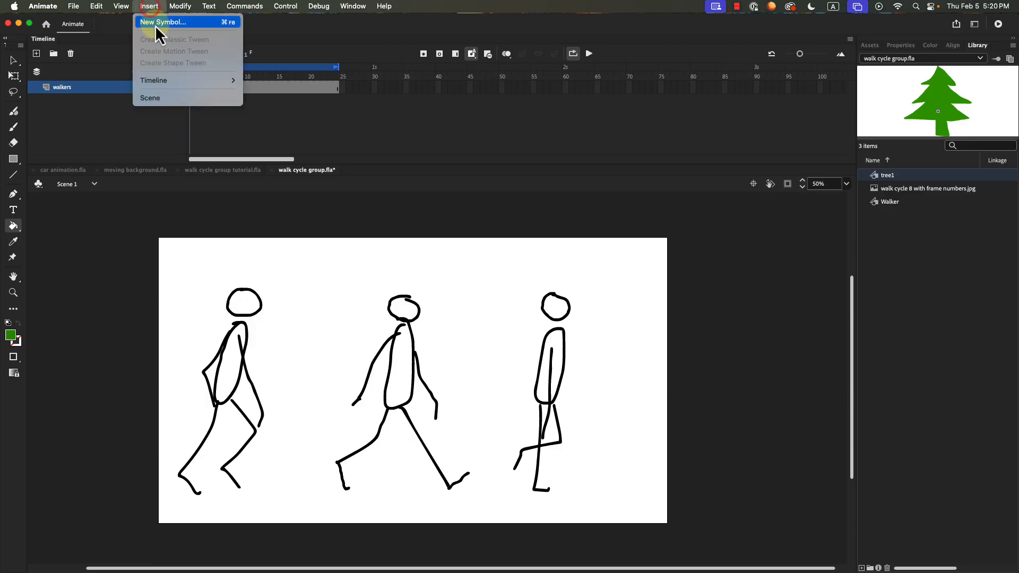
left_click(157, 28)
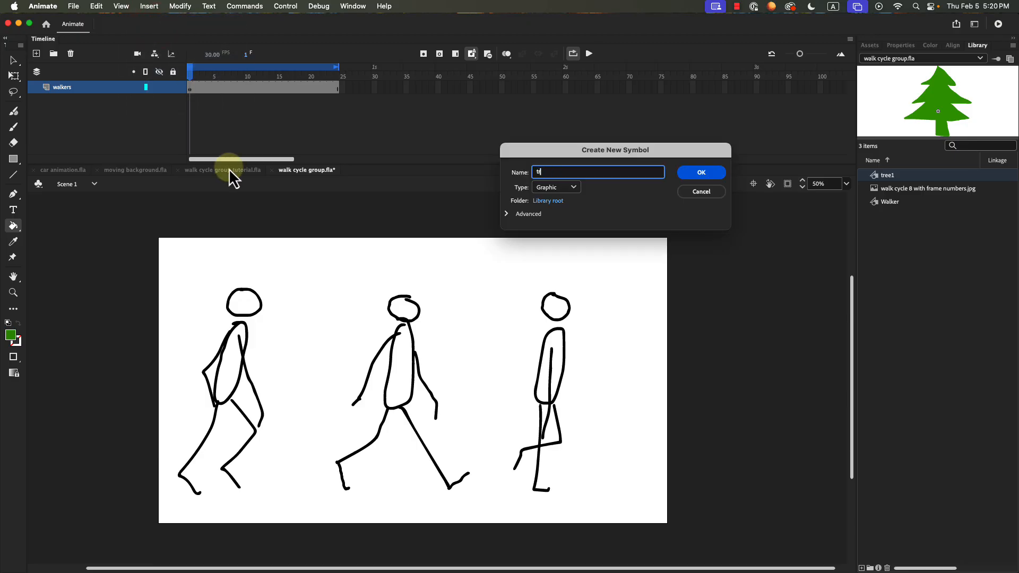
type("tree2")
left_click(697, 173)
- Draw a closed fir tree outline with a trunk in grey #666666, fill it with the same grey, and return to Scene 1
left_click(10, 335)
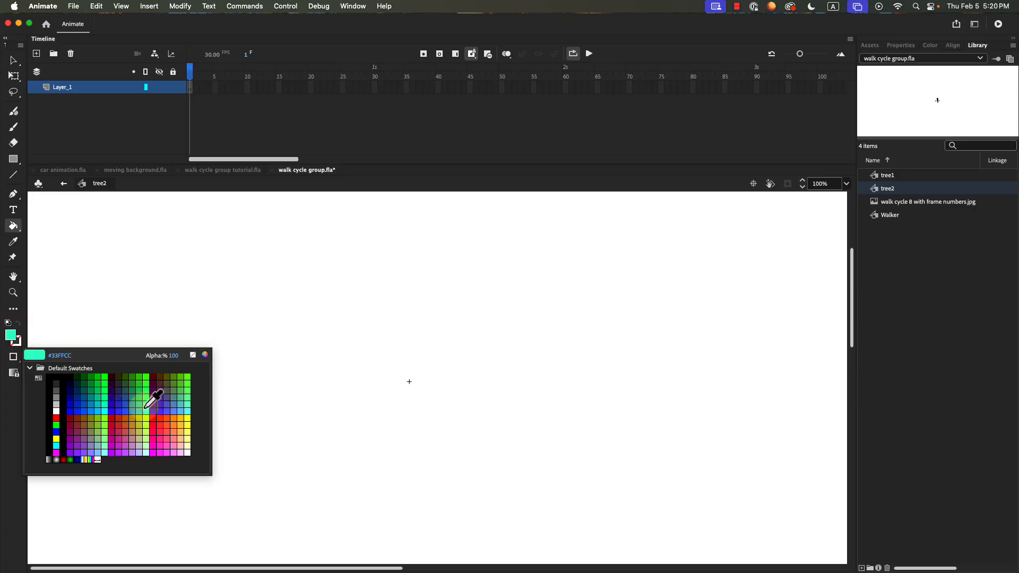
left_click(166, 391)
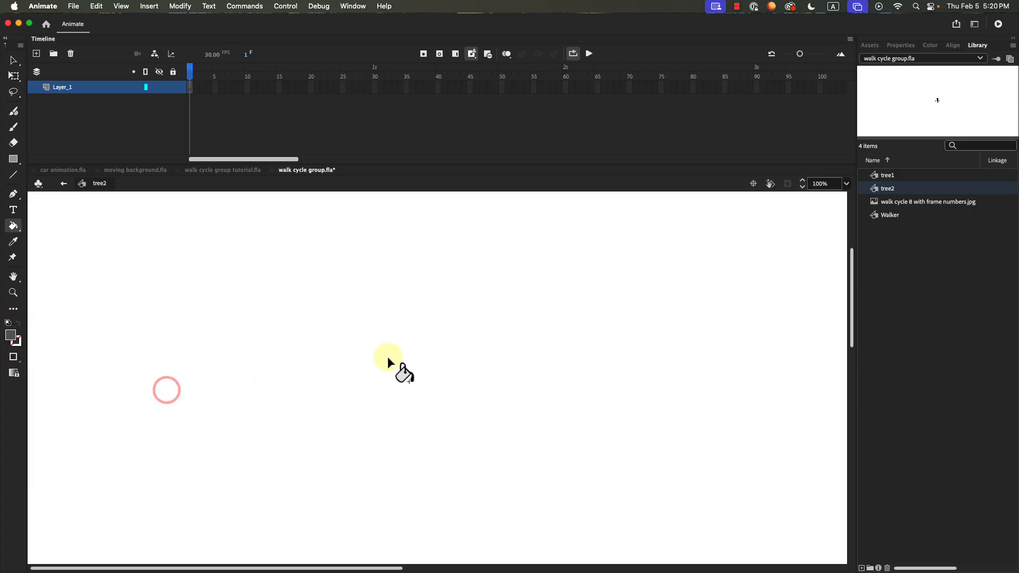
left_click(14, 111)
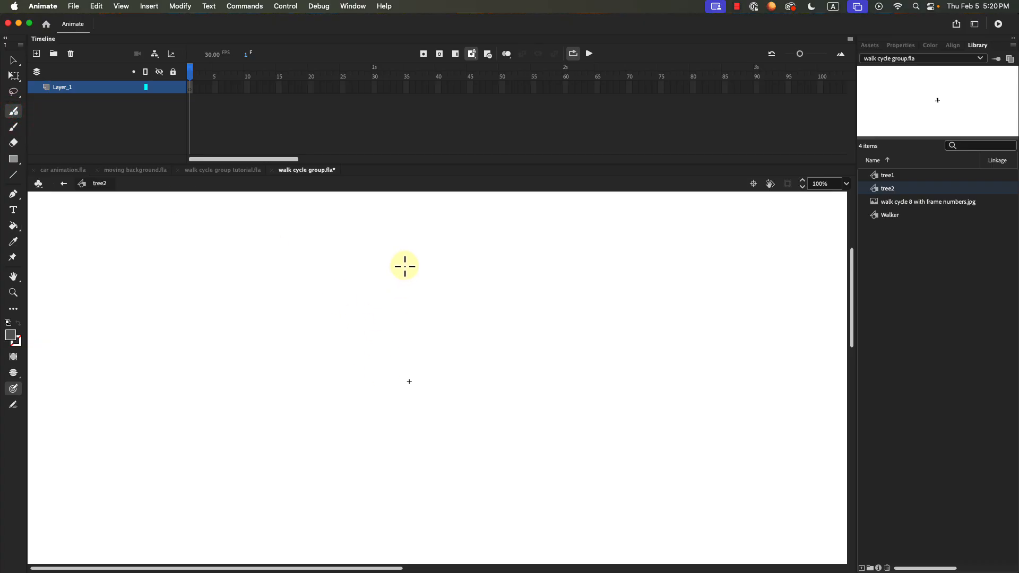
mouse_move(401, 257)
left_mouse_down()
mouse_move(355, 310)
mouse_move(383, 307)
mouse_move(333, 377)
mouse_move(360, 376)
mouse_move(333, 432)
mouse_move(284, 457)
mouse_move(400, 463)
mouse_move(400, 511)
mouse_move(432, 511)
mouse_move(431, 463)
mouse_move(504, 458)
mouse_move(454, 413)
mouse_move(440, 384)
mouse_move(472, 393)
mouse_move(468, 379)
mouse_move(424, 315)
mouse_move(423, 304)
mouse_move(448, 299)
mouse_move(401, 257)
left_mouse_up()
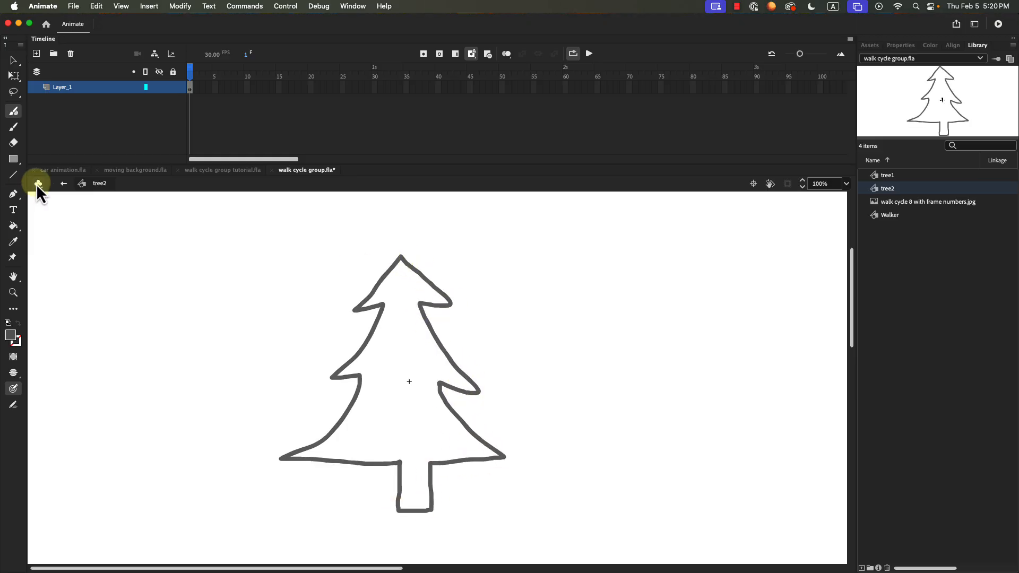
left_click(14, 225)
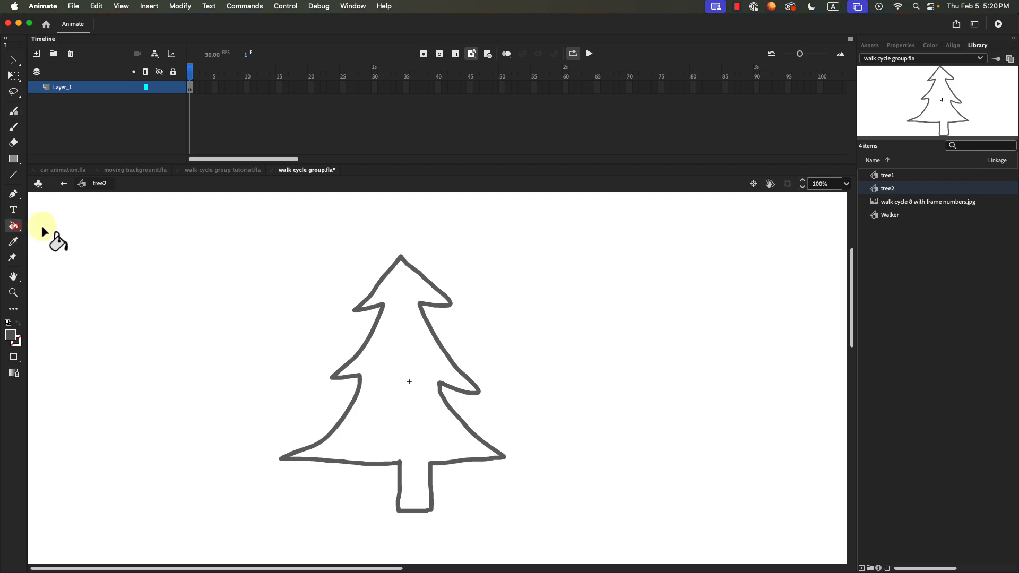
left_click(393, 334)
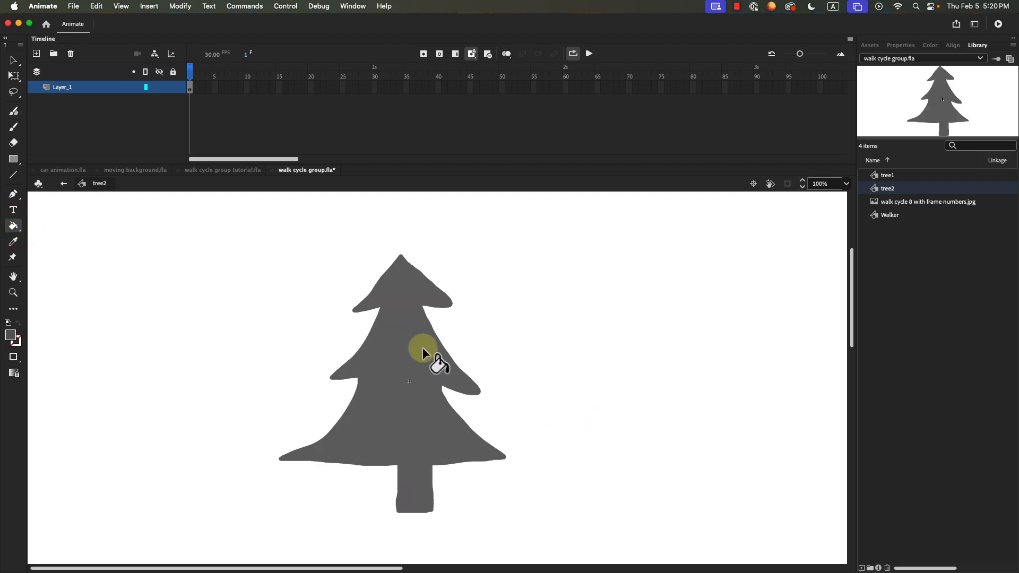
left_click(13, 60)
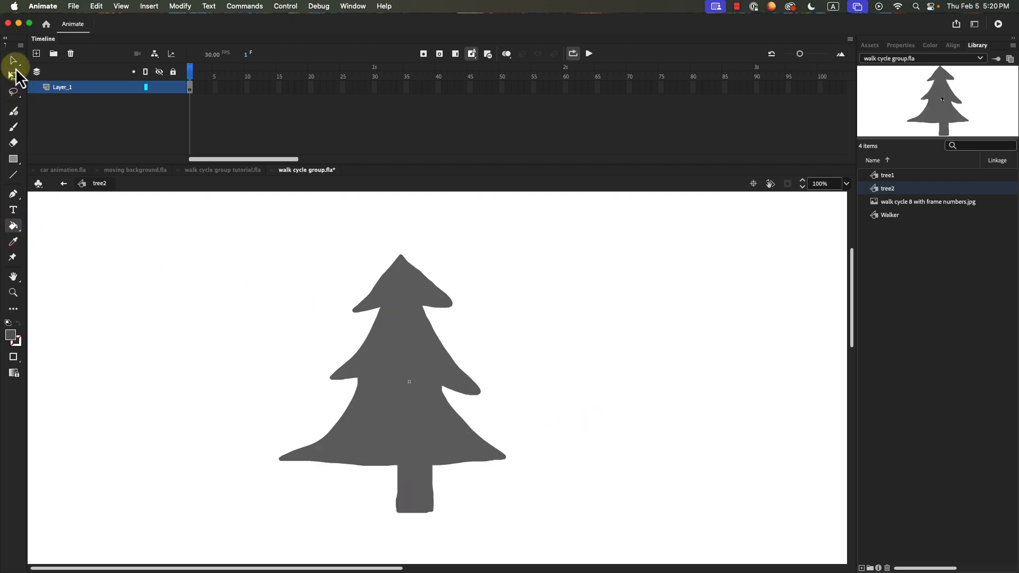
left_click(64, 184)
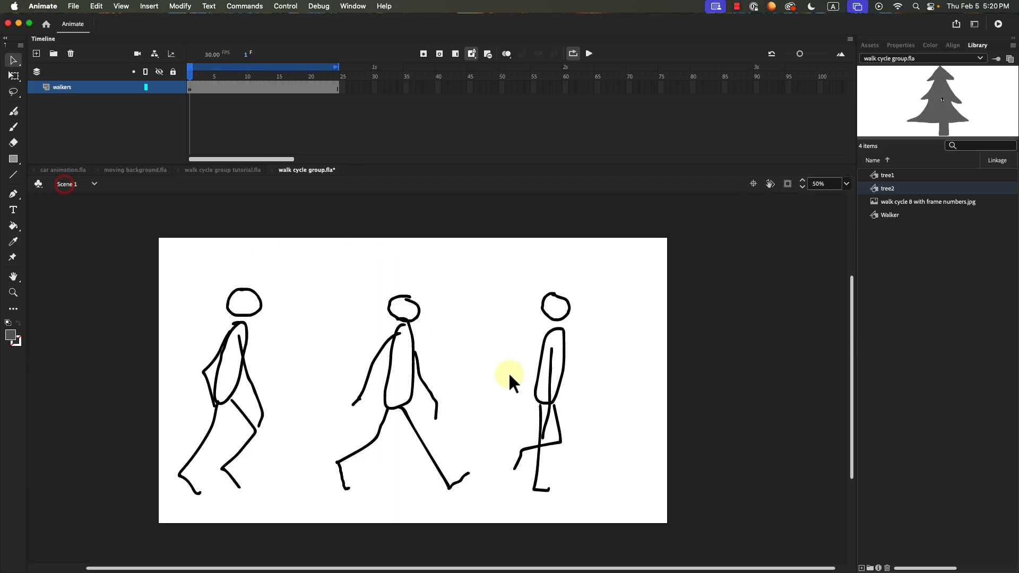
- Preview the tree1 and tree2 symbols in the library
left_click(901, 176)
left_click(892, 189)
left_click(890, 176)
left_click(889, 190)
- Add a new layer above the walkers layer and name it bg
left_click(37, 55)
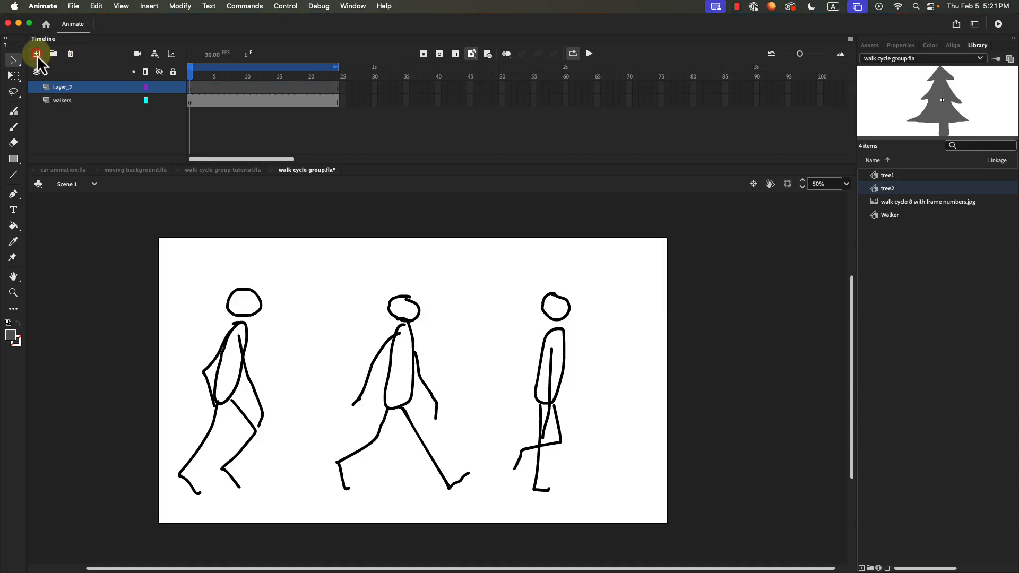
double_click(66, 88)
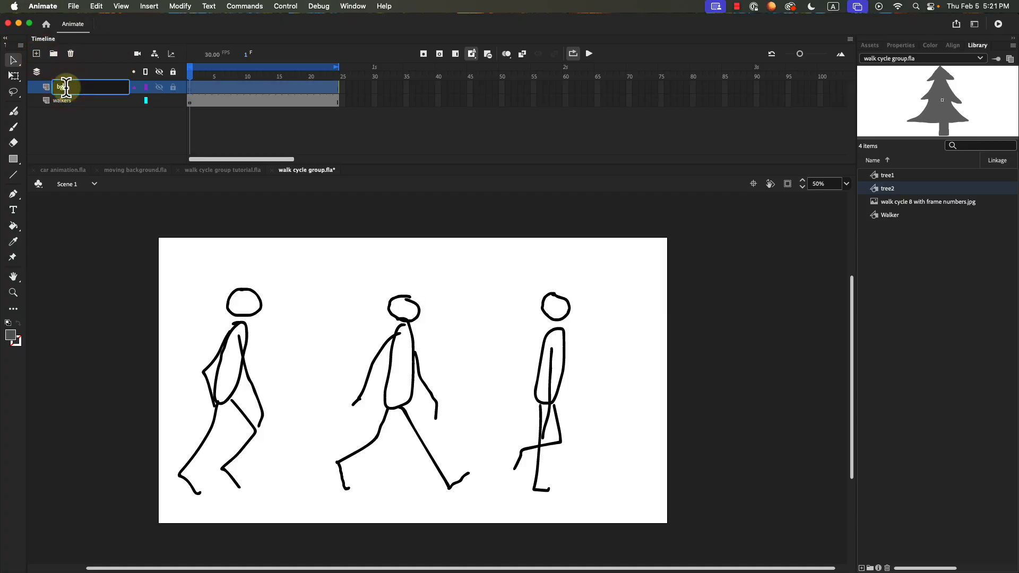
type("bg")
key("Return")
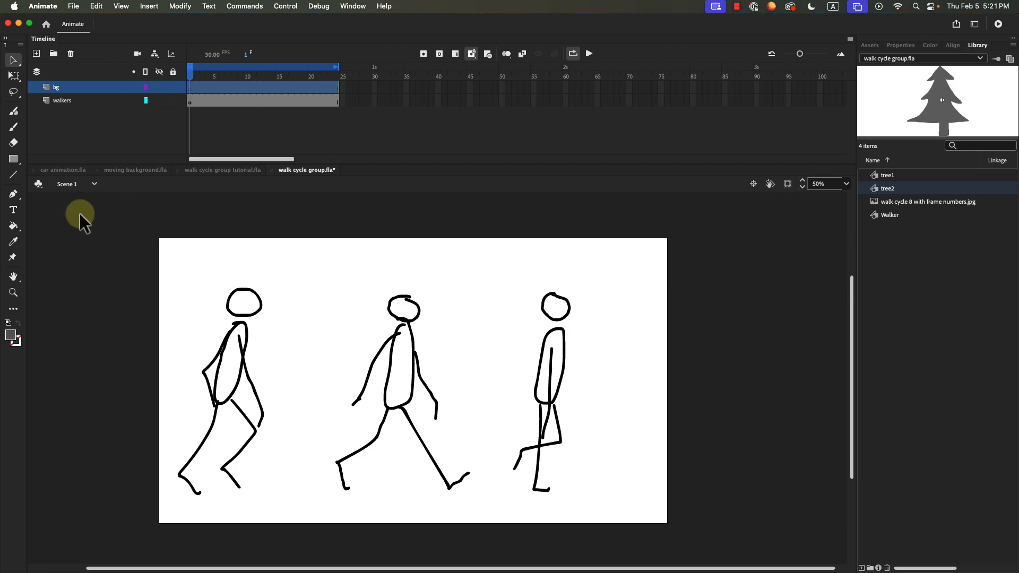
- Draw a cyan rectangle about 1957 by 1120 px covering the whole stage on the bg layer
left_click(15, 160)
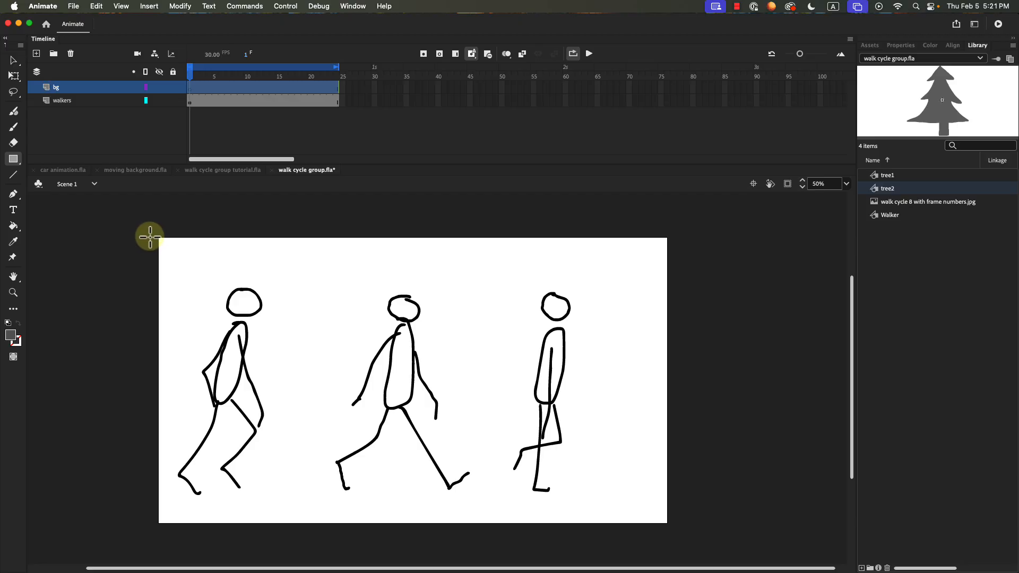
left_click(11, 334)
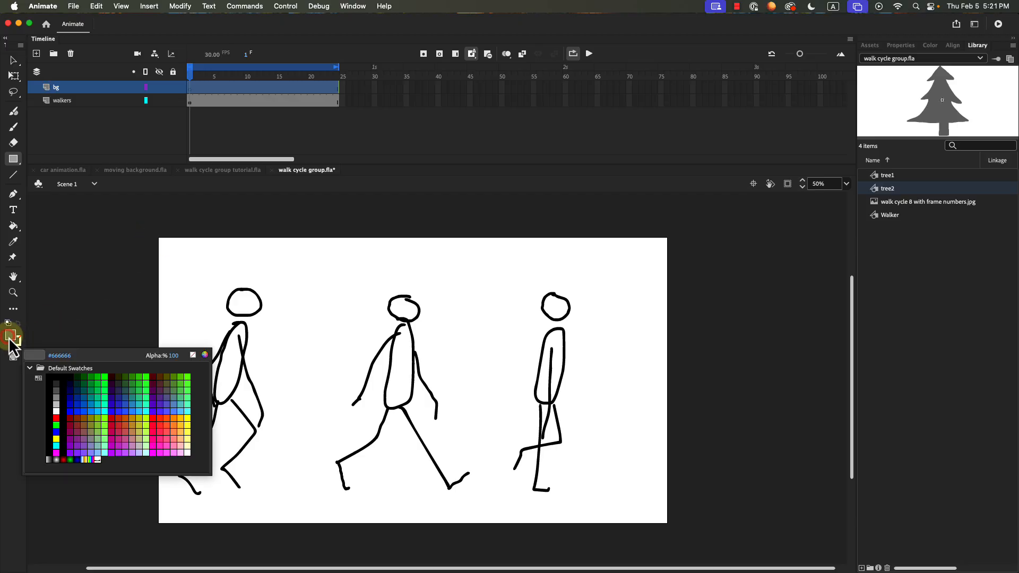
left_click(108, 411)
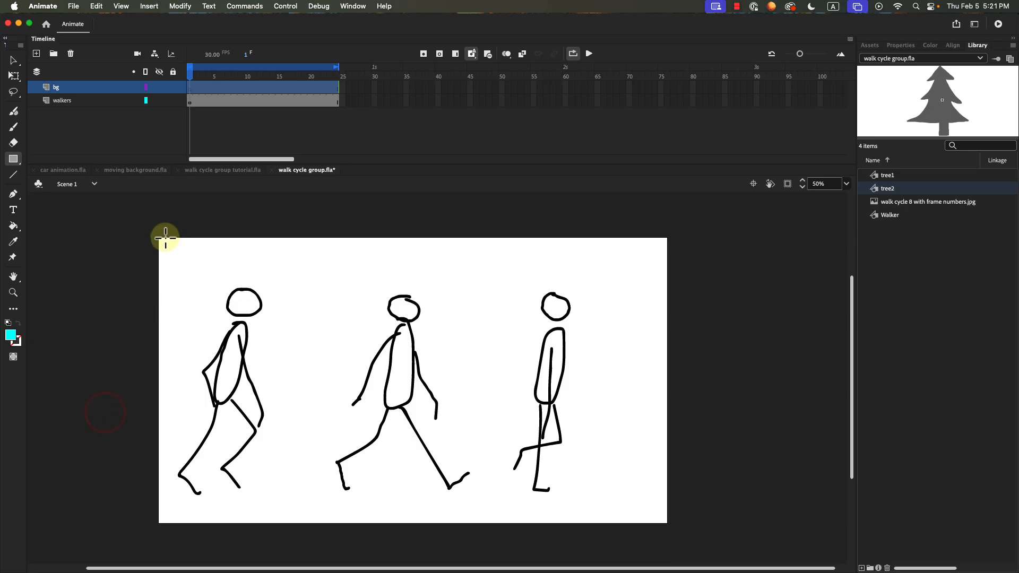
mouse_move(159, 238)
left_mouse_down()
mouse_move(209, 279)
mouse_move(341, 428)
mouse_move(409, 459)
mouse_move(635, 524)
mouse_move(672, 523)
mouse_move(677, 534)
left_mouse_up()
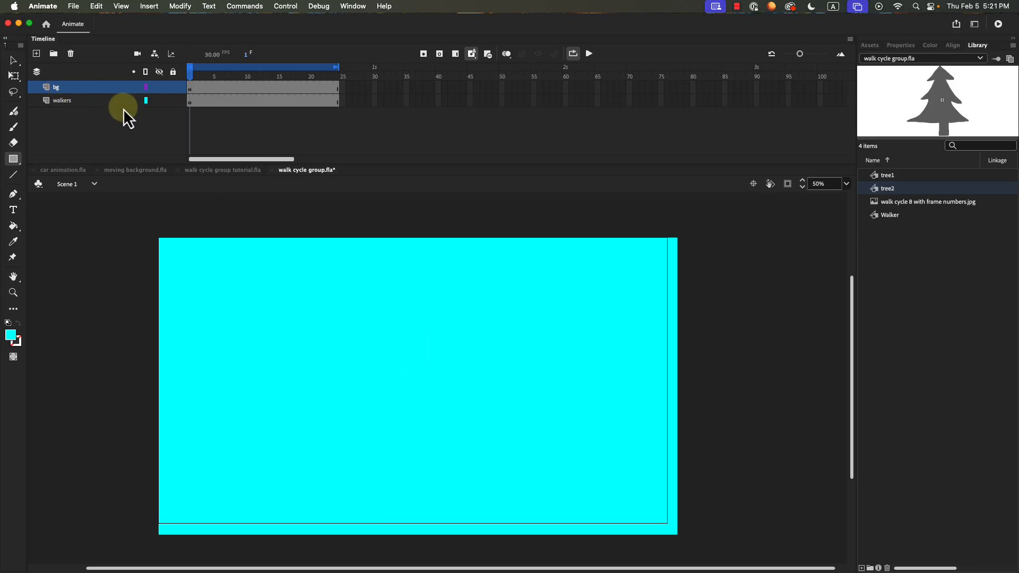
- Set the cyan rectangle's width to 1920 and its height to 1080
left_click(11, 60)
left_click(218, 281)
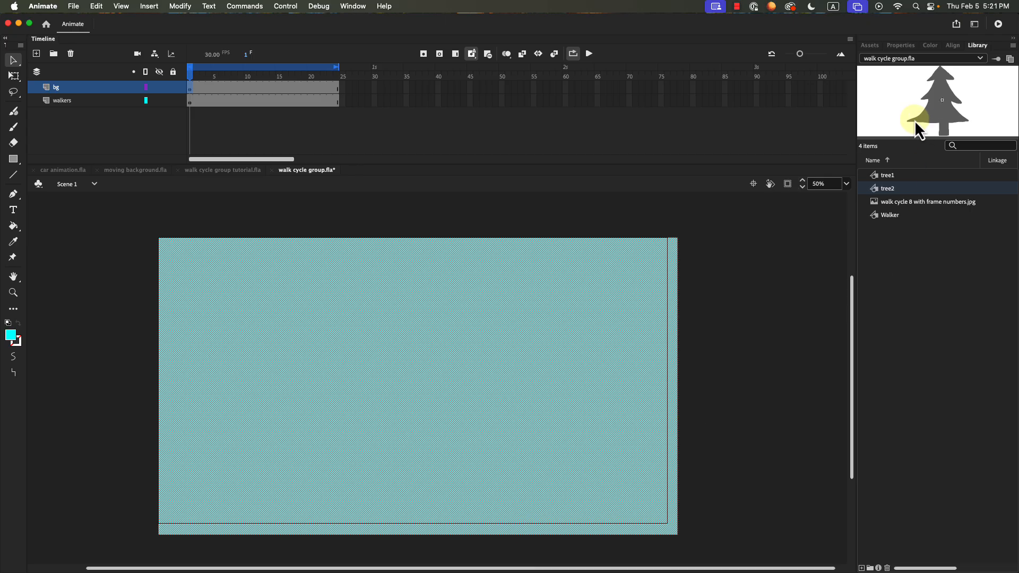
left_click(900, 45)
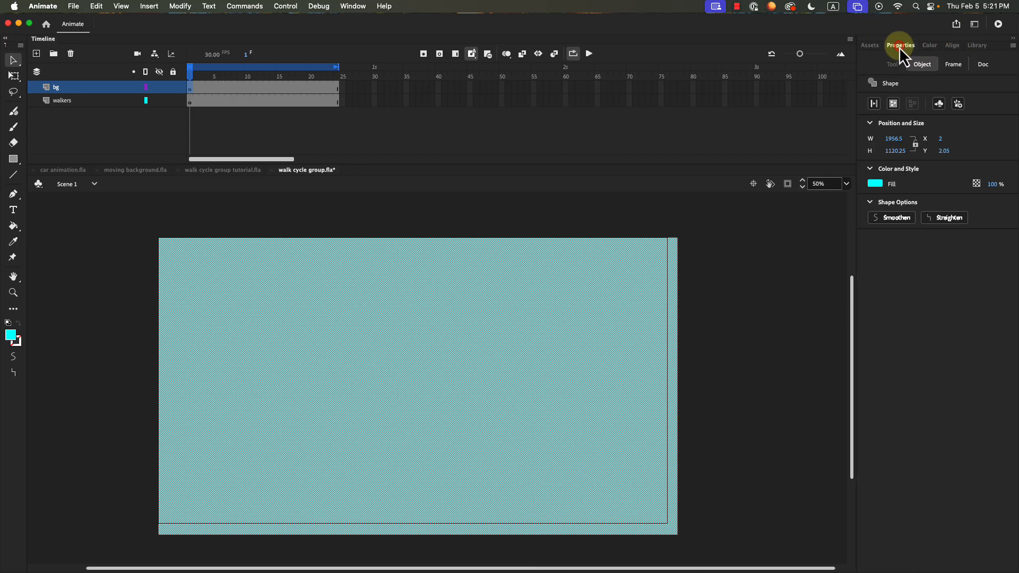
left_click(870, 124)
left_click(870, 124)
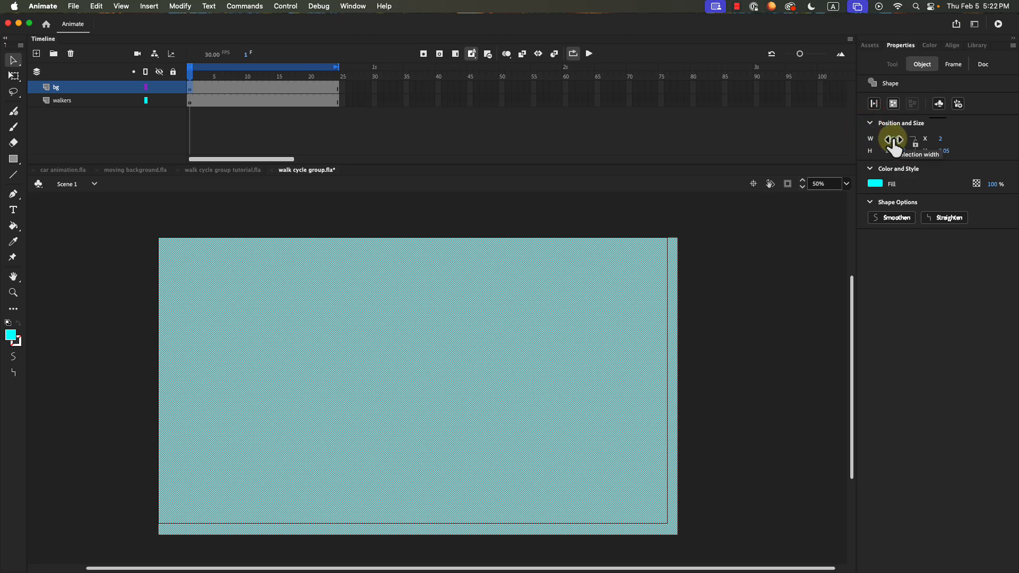
left_click(894, 139)
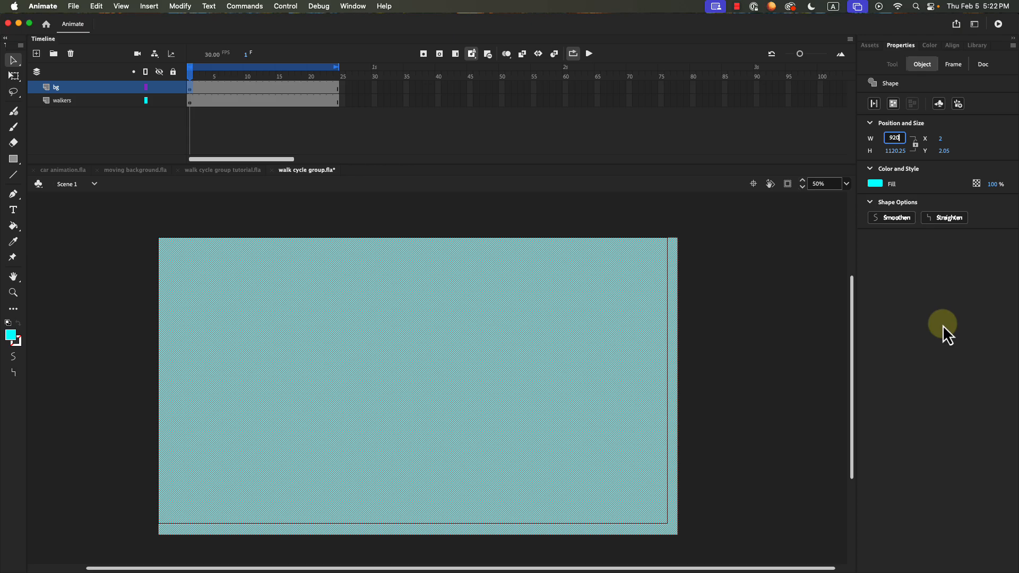
left_click(894, 151)
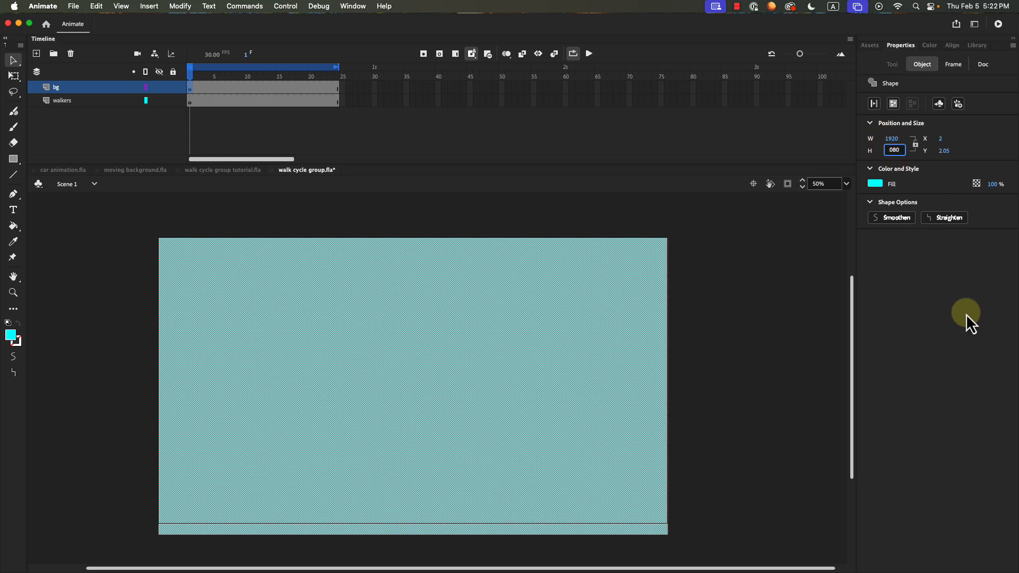
key("Return")
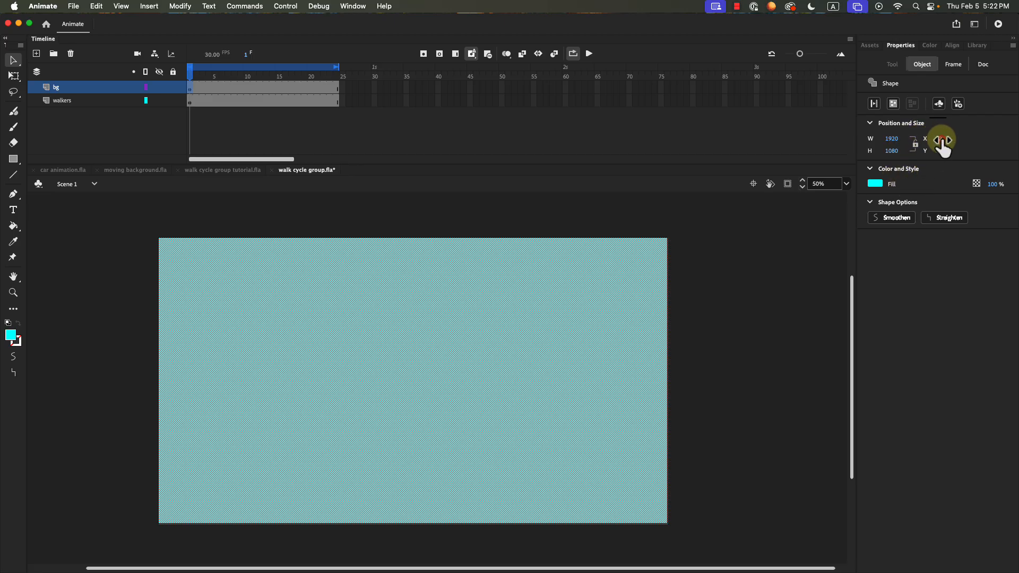
- Position the cyan rectangle at X 0 and Y 0 and deselect it
left_click(942, 139)
left_click(945, 151)
type("0")
key("Return")
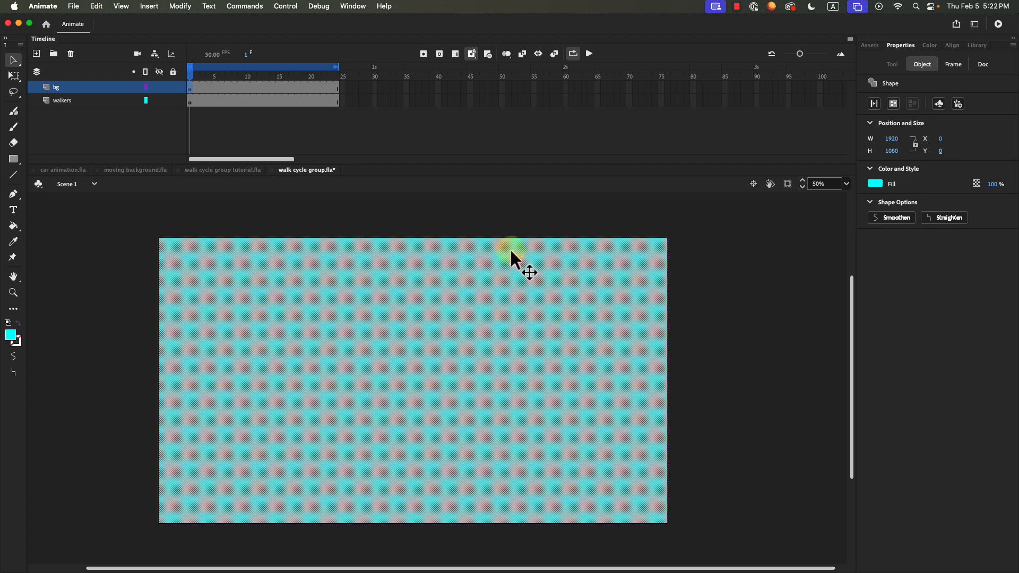
left_click(14, 61)
left_click_drag(194, 272, 215, 264)
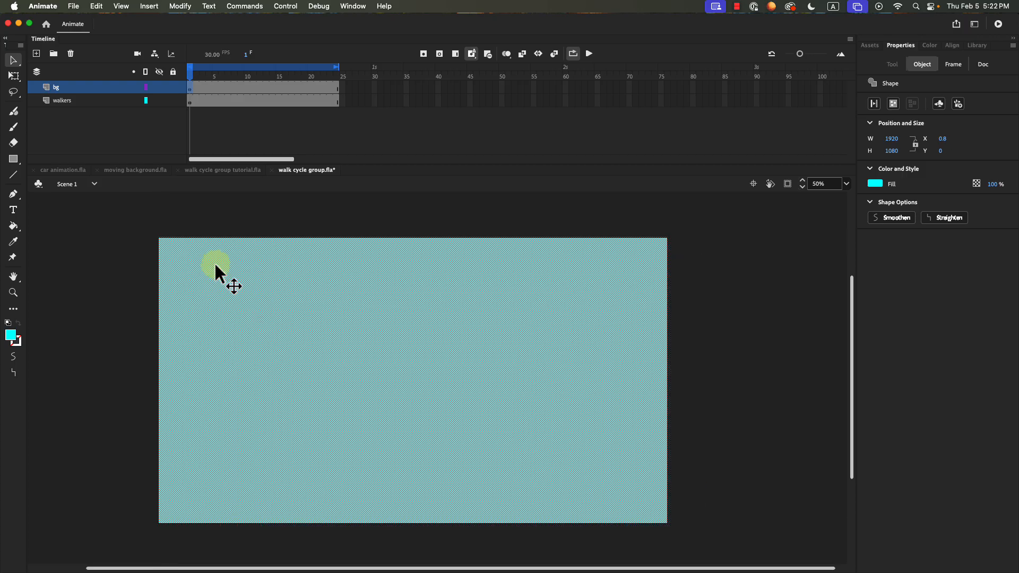
left_click(740, 265)
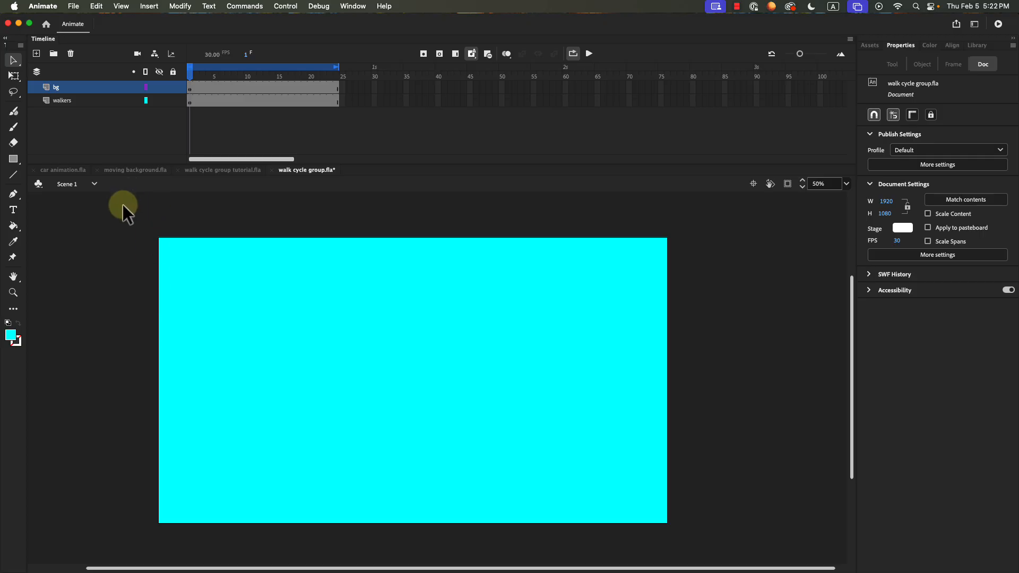
- Set up the Fluid Brush with a dark green fill colour
left_click(14, 113)
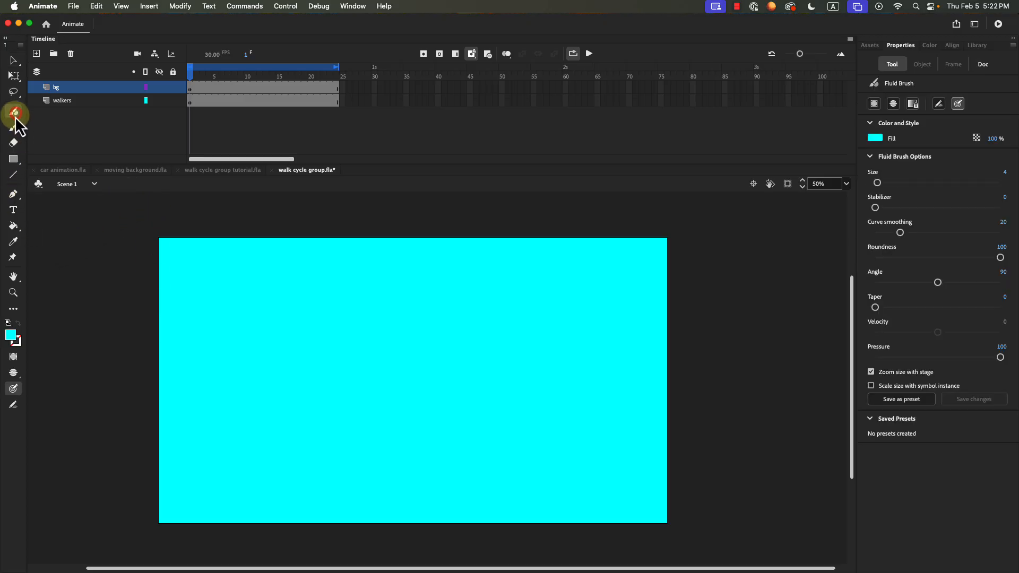
left_click(10, 335)
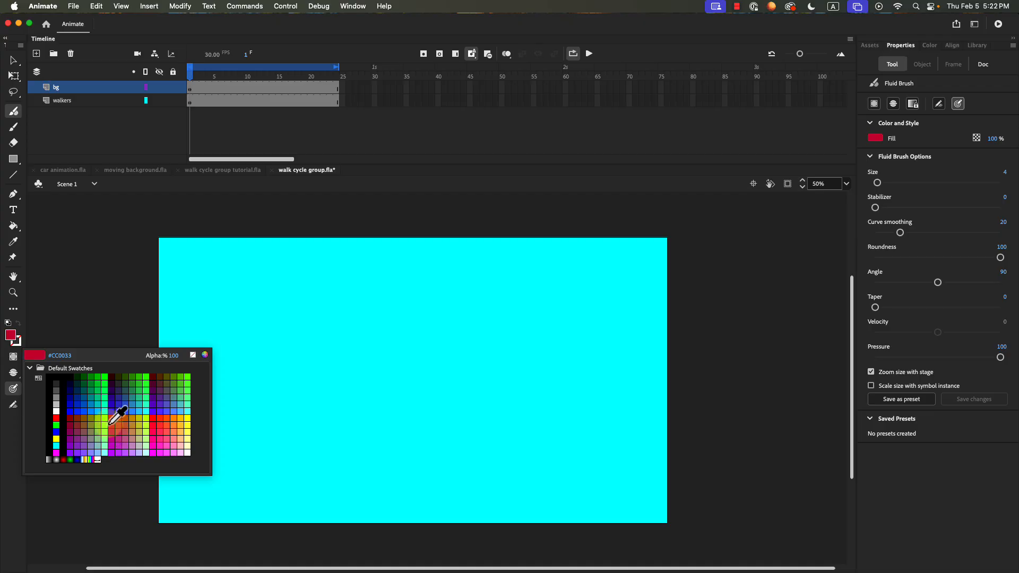
left_click(91, 419)
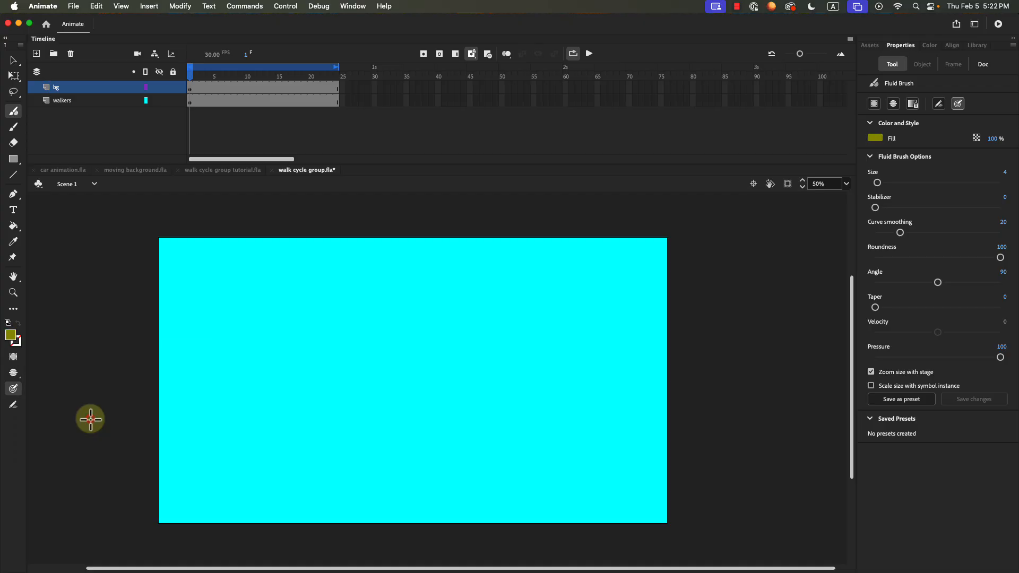
left_click(10, 335)
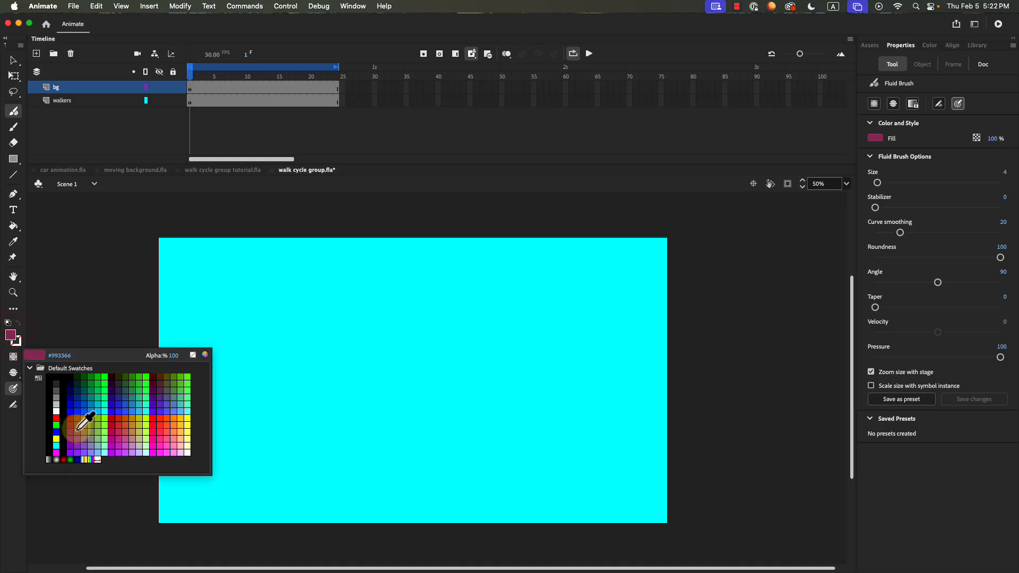
left_click(77, 384)
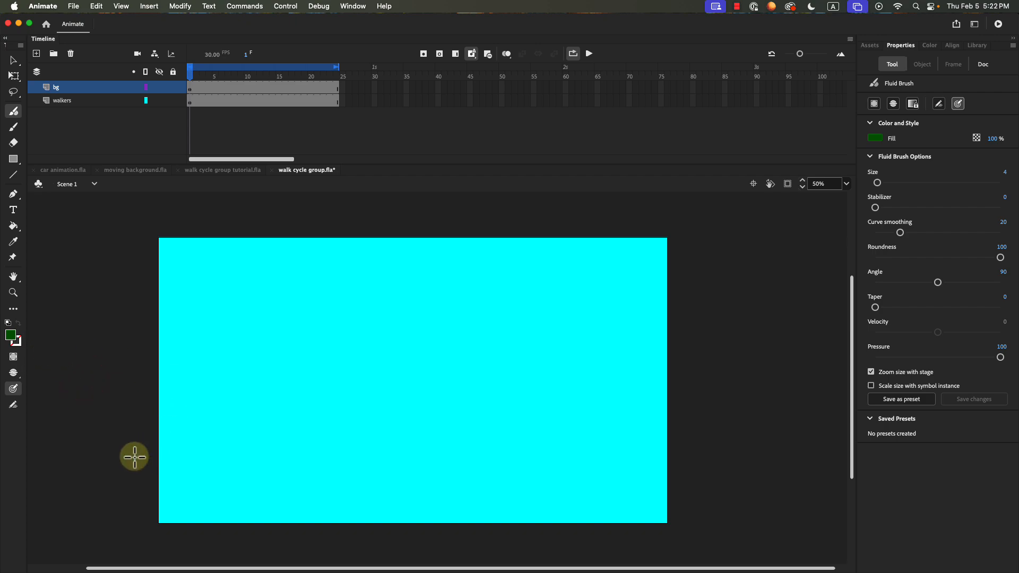
- Try a dark green ground line across the lower part of the stage and undo it
left_click_drag(139, 464, 711, 460)
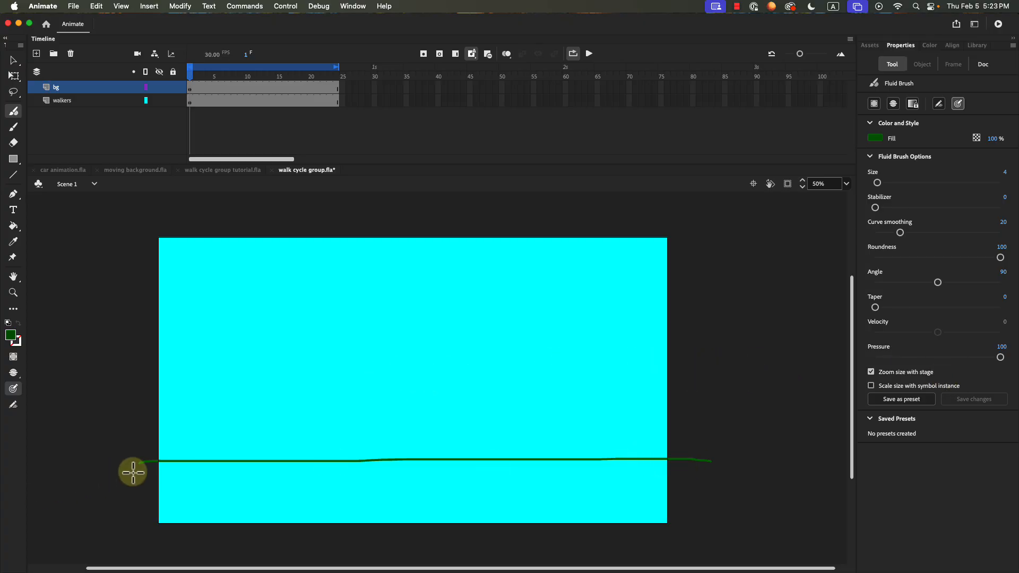
key("super+z")
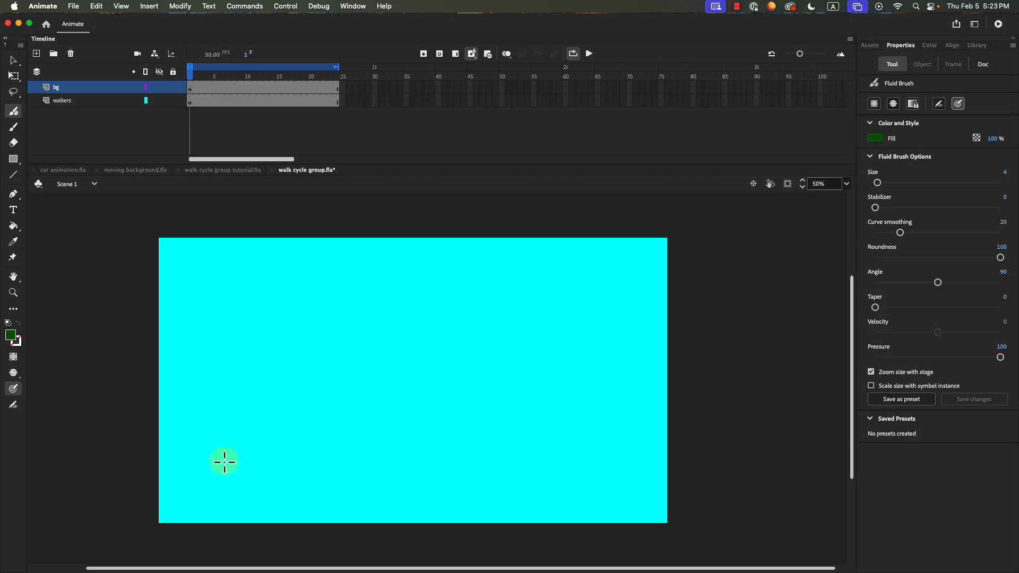
- Set the Fluid Brush to the Paint Fills Only mode
left_click(13, 376)
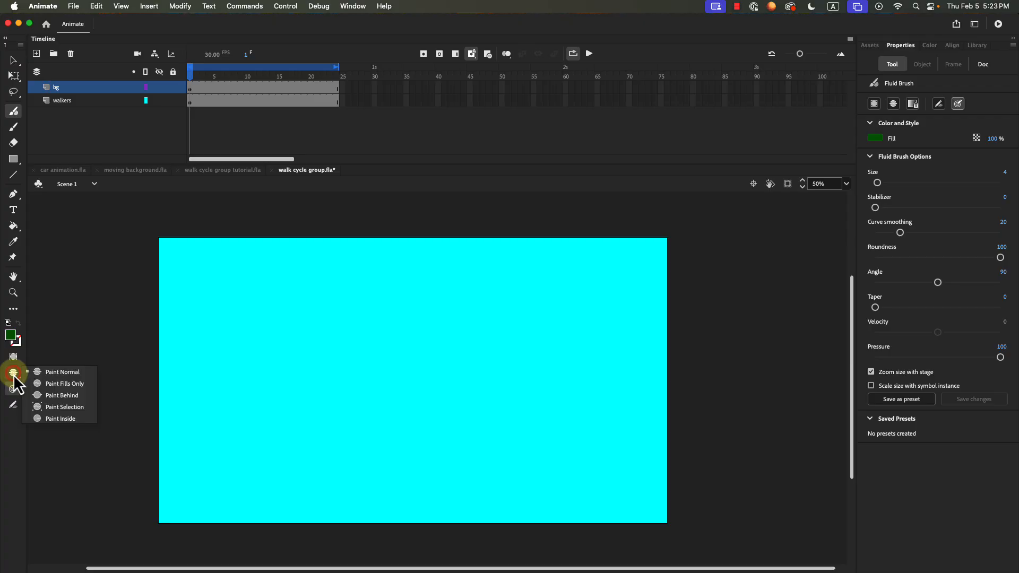
left_click(51, 385)
- Test the fills-only brush with looping strokes across the left edge of the cyan rectangle and undo them
left_click_drag(110, 432, 179, 398)
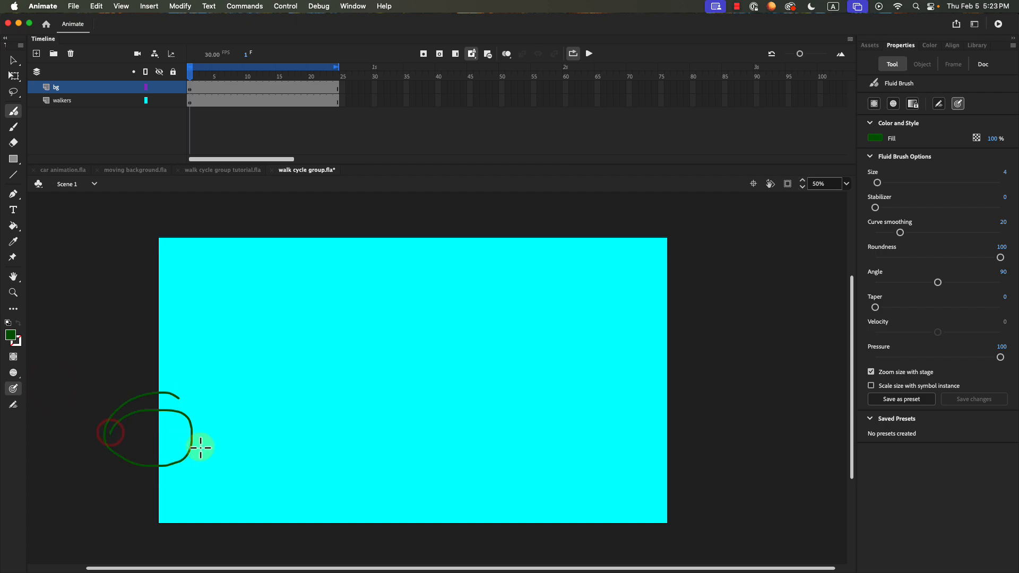
mouse_move(201, 447)
left_mouse_down()
mouse_move(161, 331)
mouse_move(146, 319)
mouse_move(210, 335)
left_mouse_up()
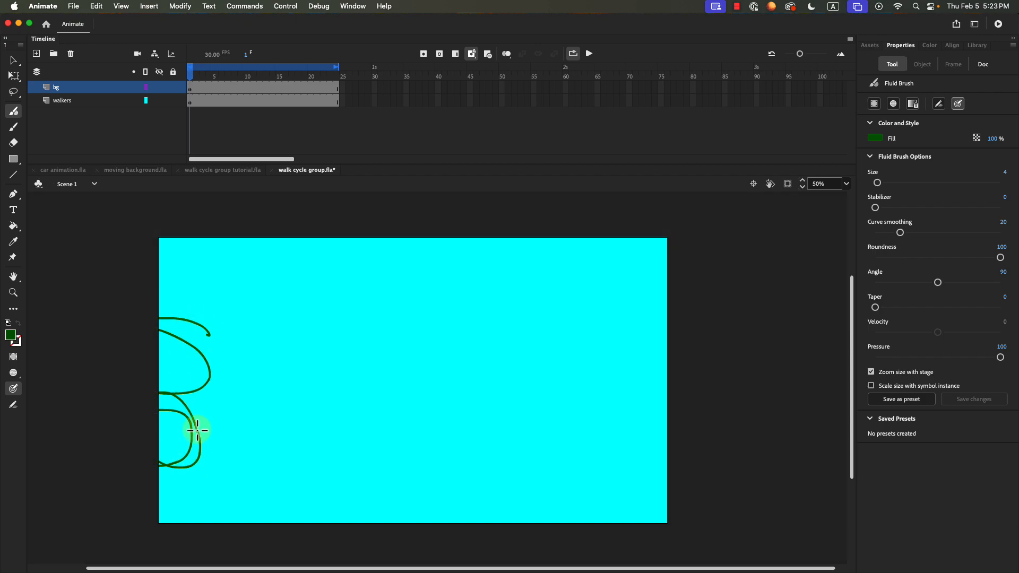
key("super+z")
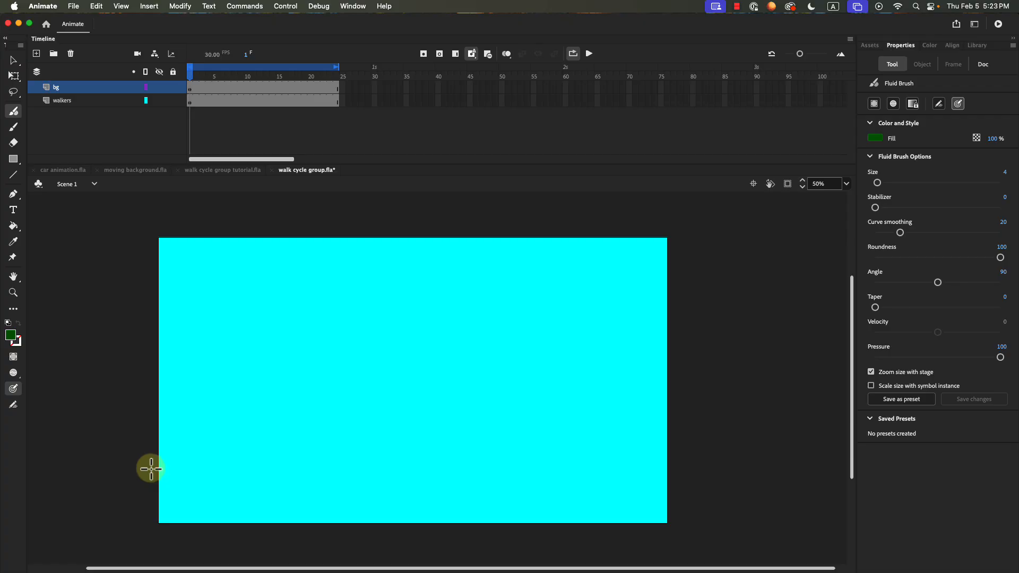
- Draw a dark green ground line across the full width of the cyan rectangle's lower part and fill the area below it dark green
left_click_drag(146, 461, 677, 460)
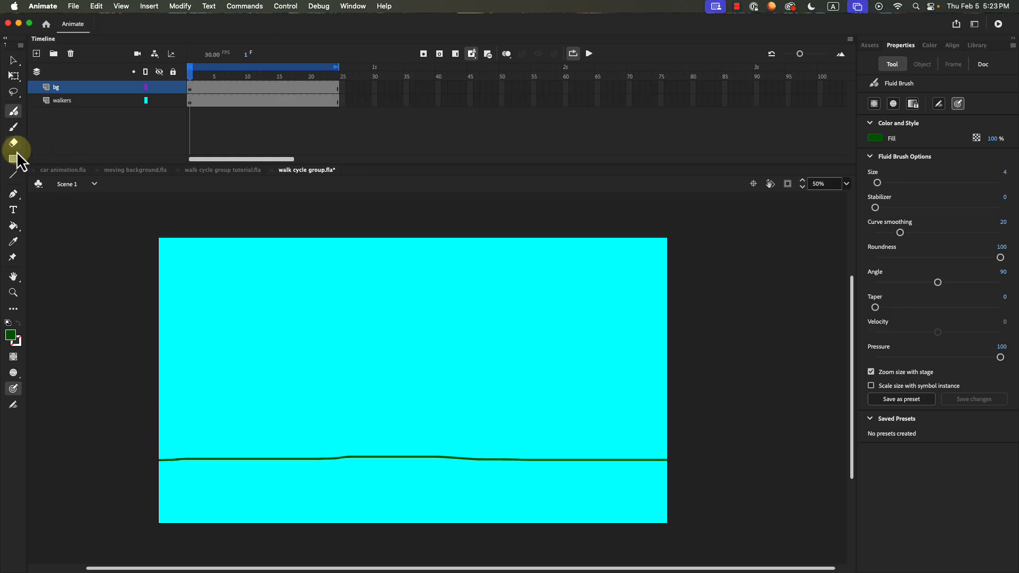
left_click(14, 225)
left_click(242, 484)
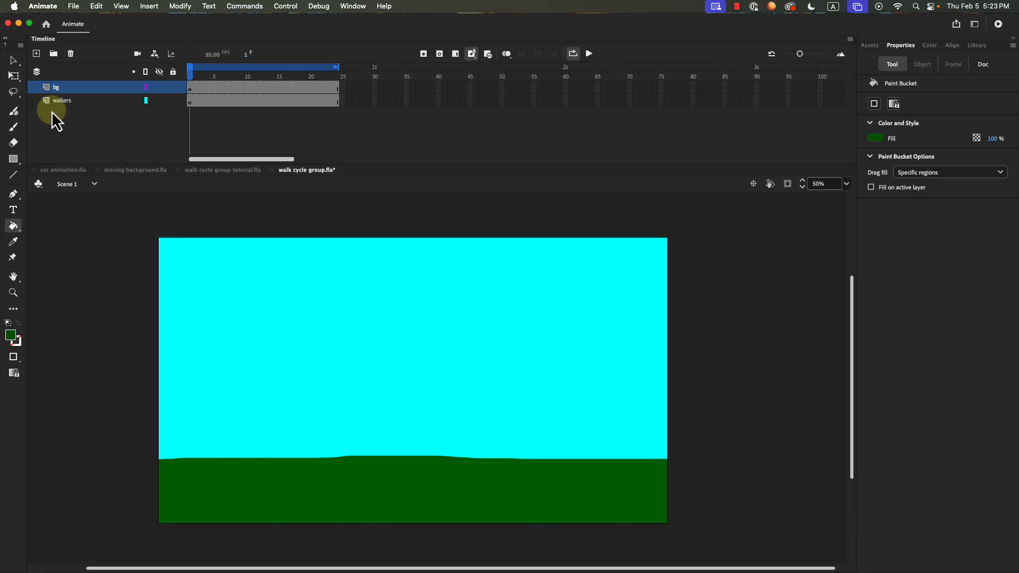
left_click(13, 61)
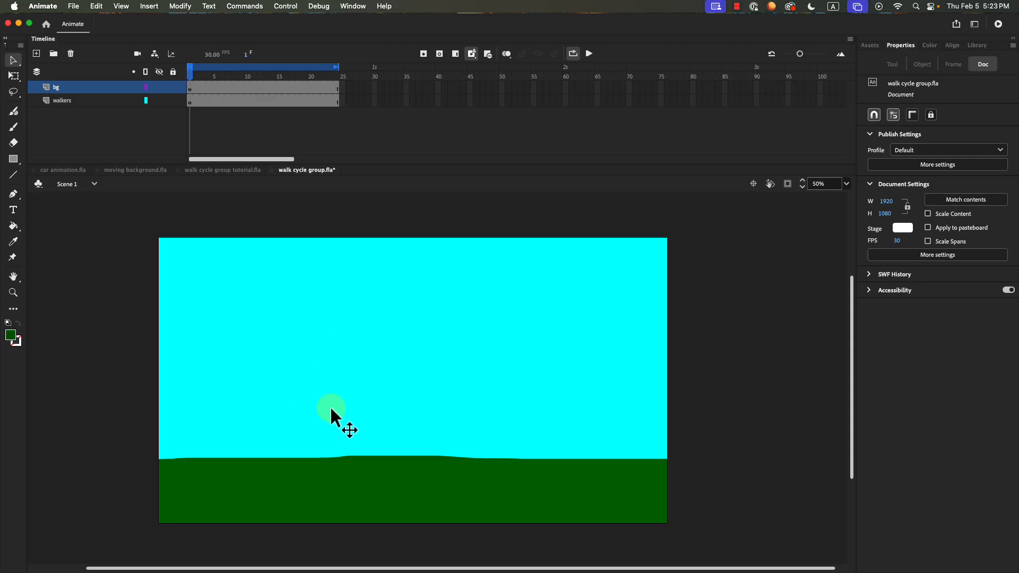
- Place the tree1 symbol on the left side of the background, stretch it taller and stand it on the ground
left_click(976, 46)
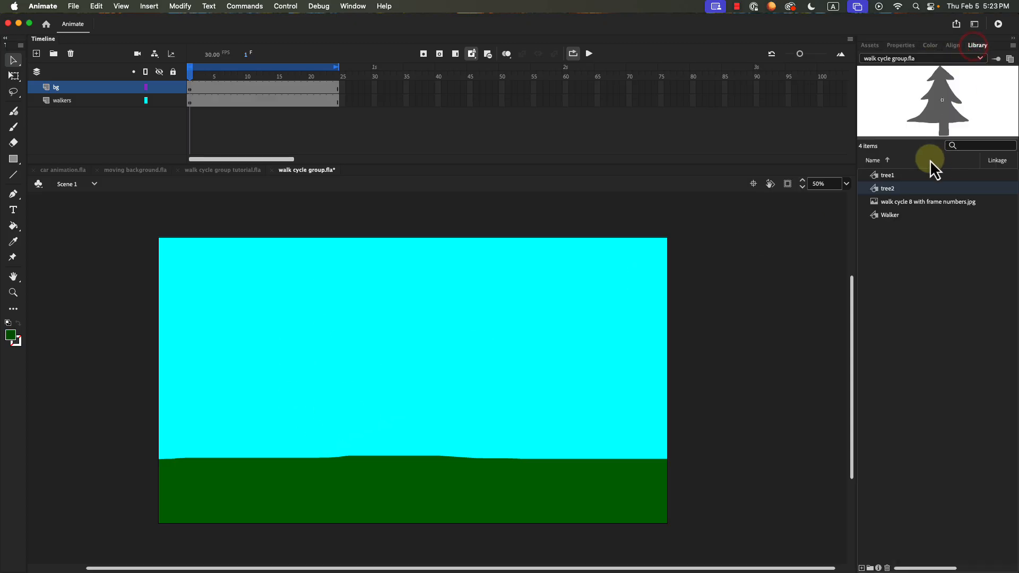
left_click(887, 175)
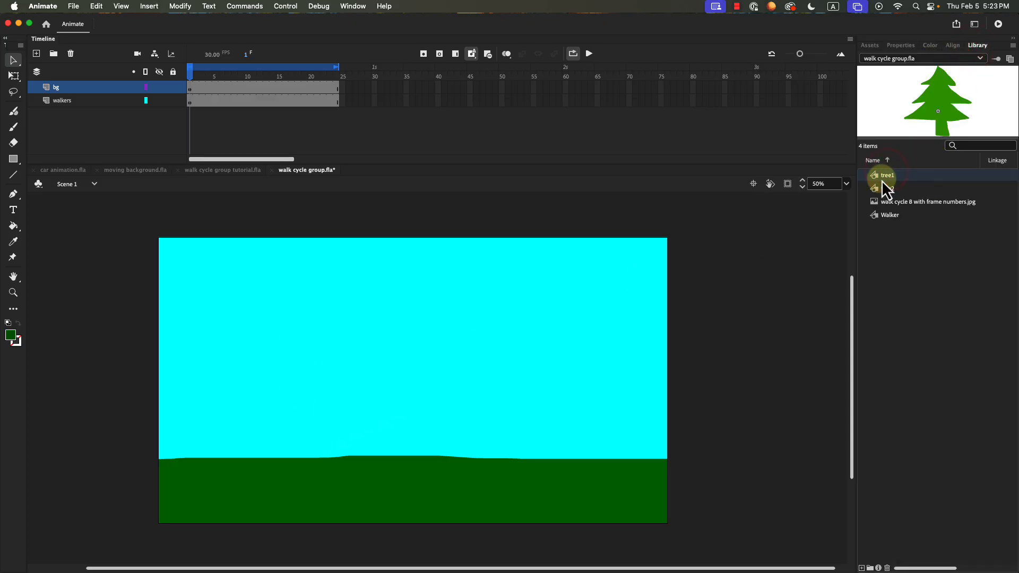
left_click_drag(884, 179, 272, 335)
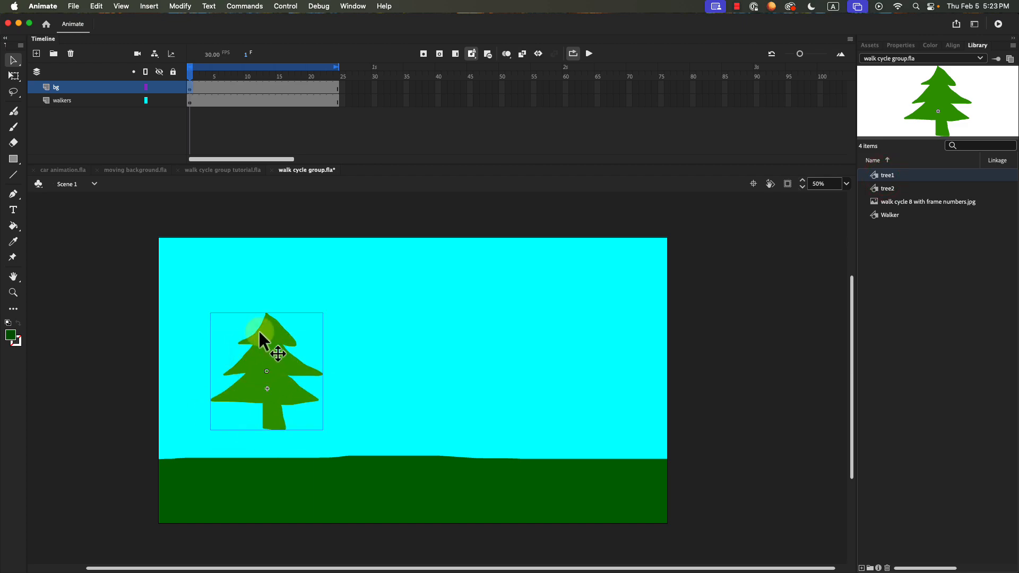
left_click(14, 76)
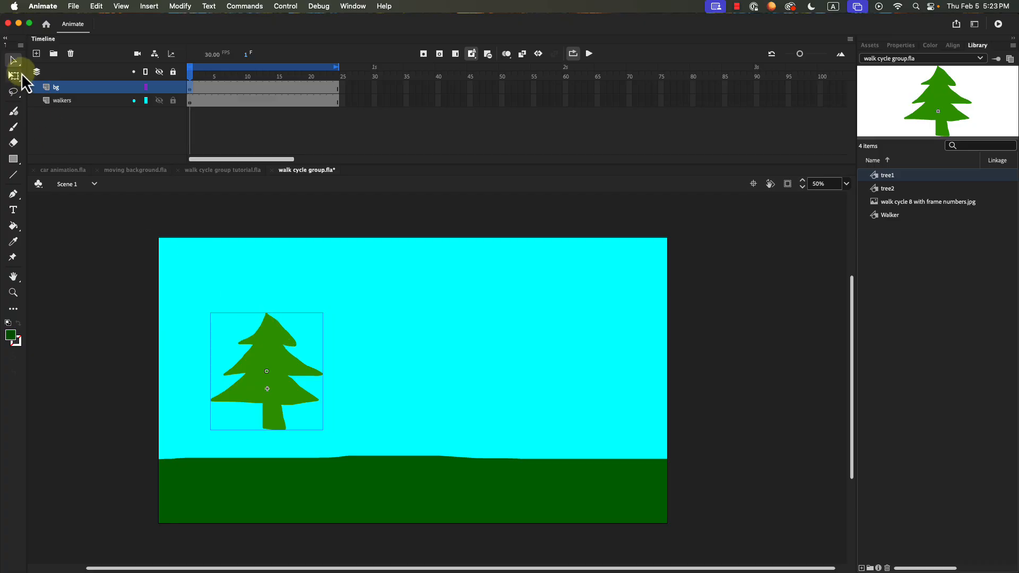
left_click_drag(323, 312, 325, 289)
left_click_drag(271, 345, 239, 356)
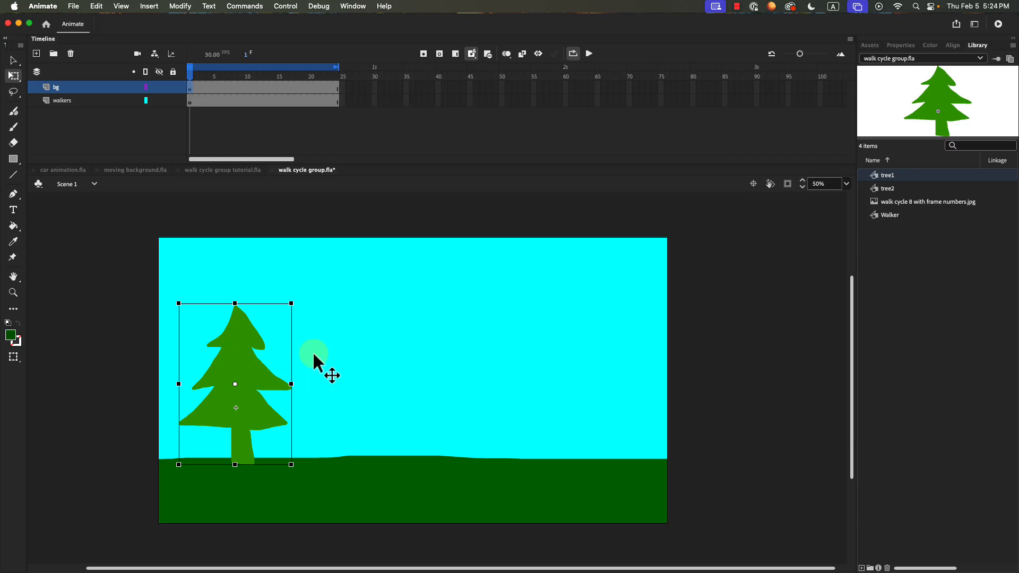
- Place a second tree1 instance on the right side of the background, stretched taller so its trunk reaches the ground
left_click_drag(939, 101, 552, 382)
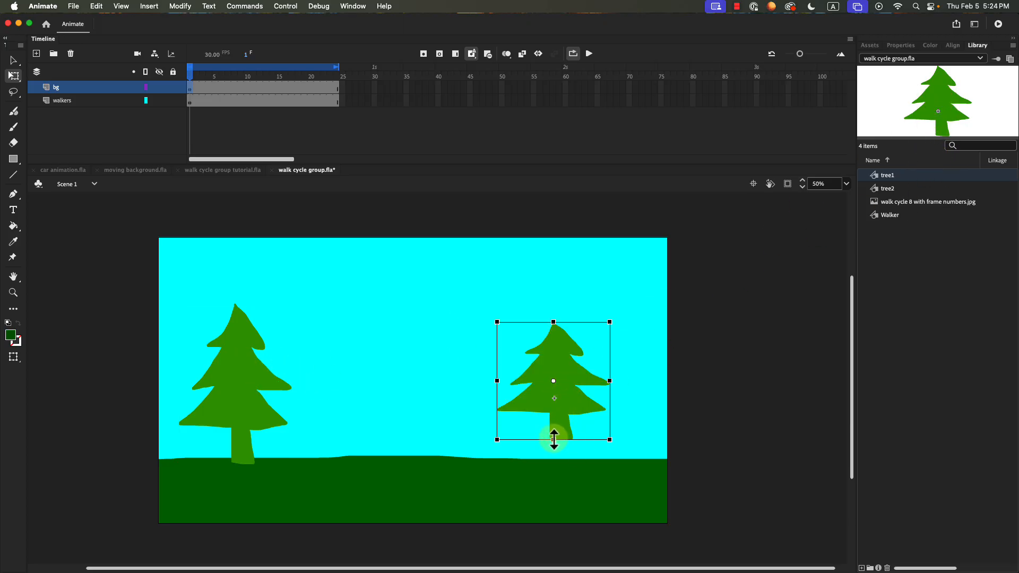
left_click_drag(553, 440, 553, 472)
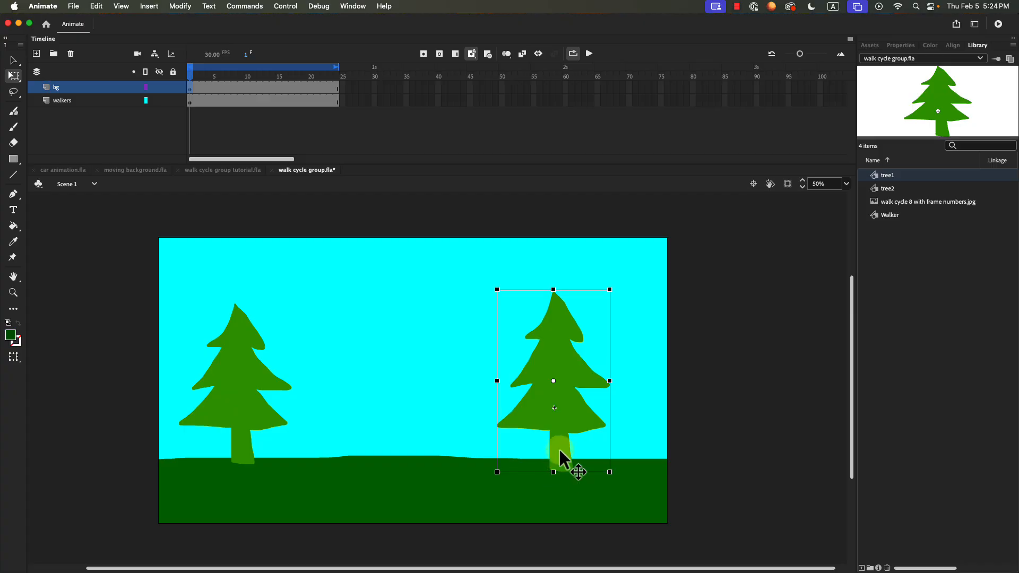
left_click_drag(570, 413, 580, 414)
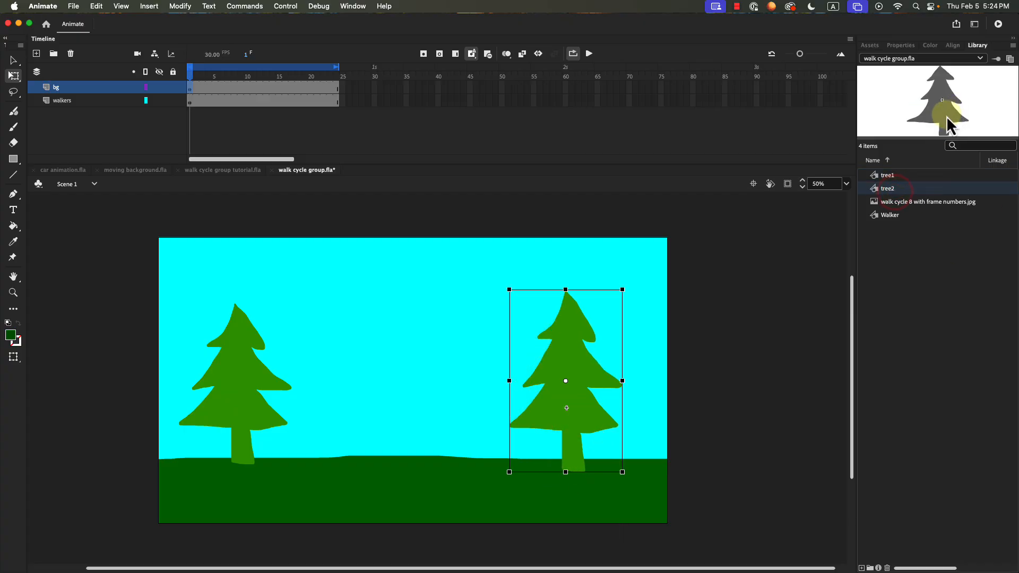
- Place the grey tree2 symbol one level behind the left green tree and adjust both trees' positions on the ground
left_click_drag(946, 115, 269, 379)
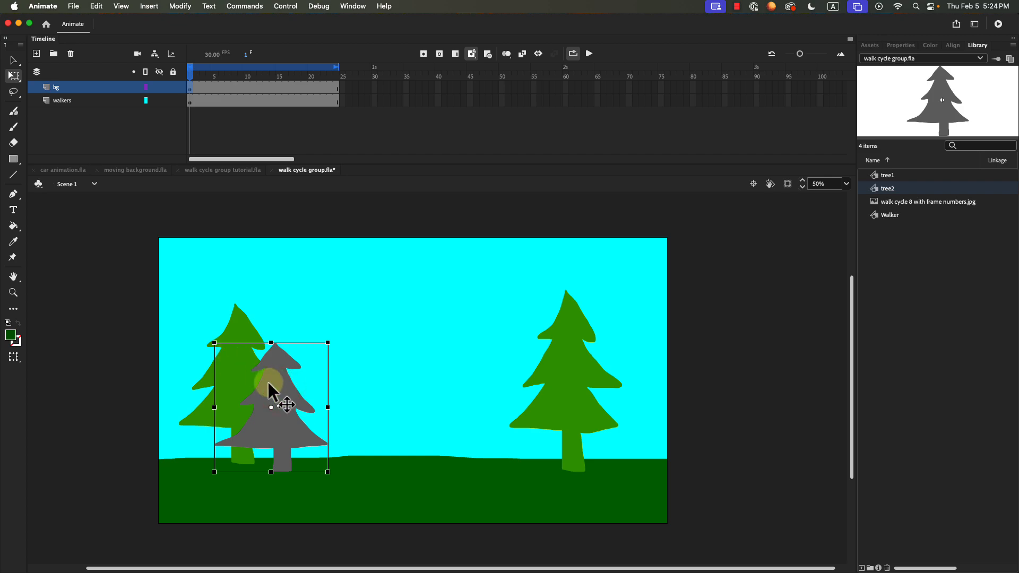
right_click(275, 382)
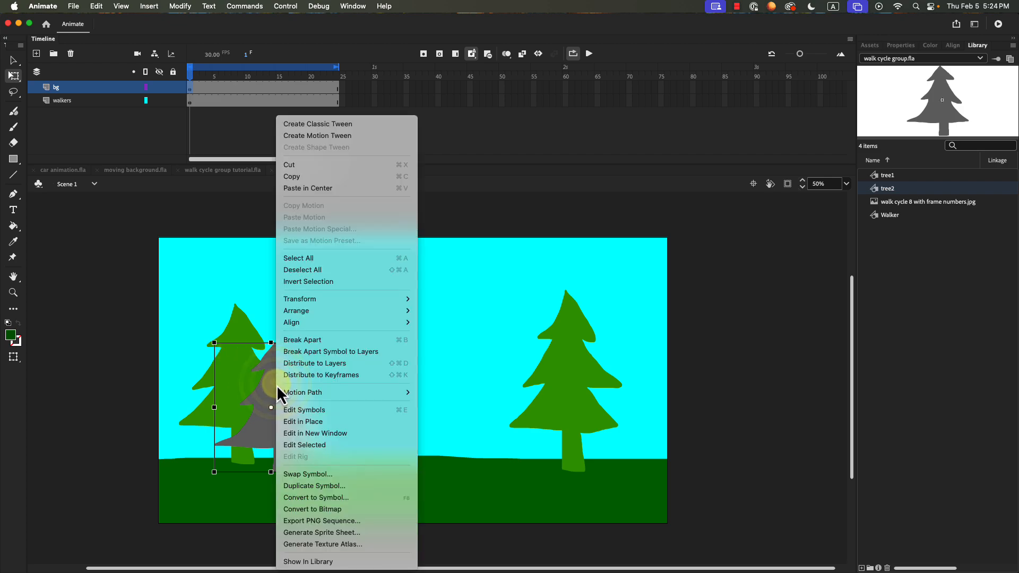
mouse_move(304, 315)
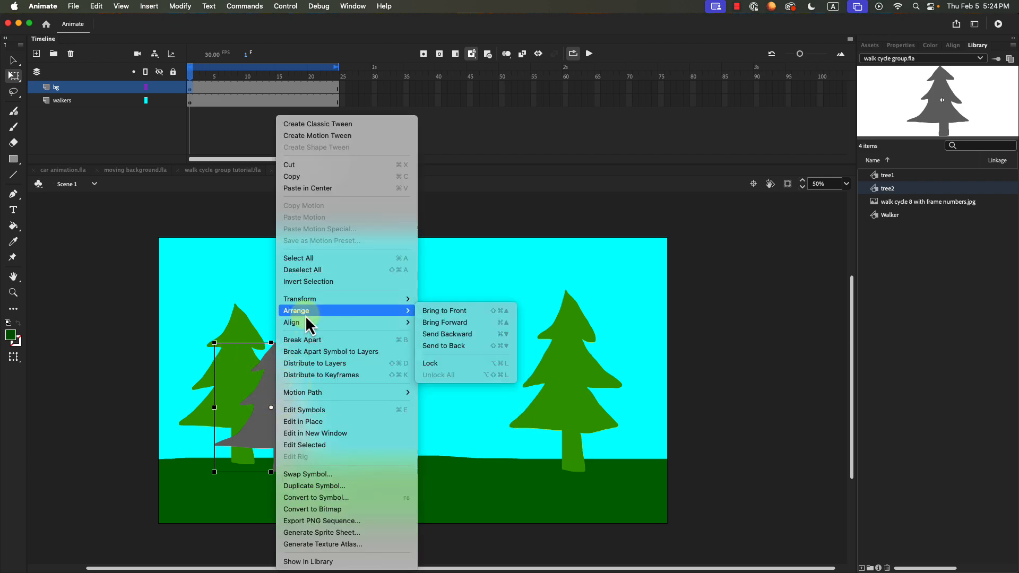
left_click(450, 333)
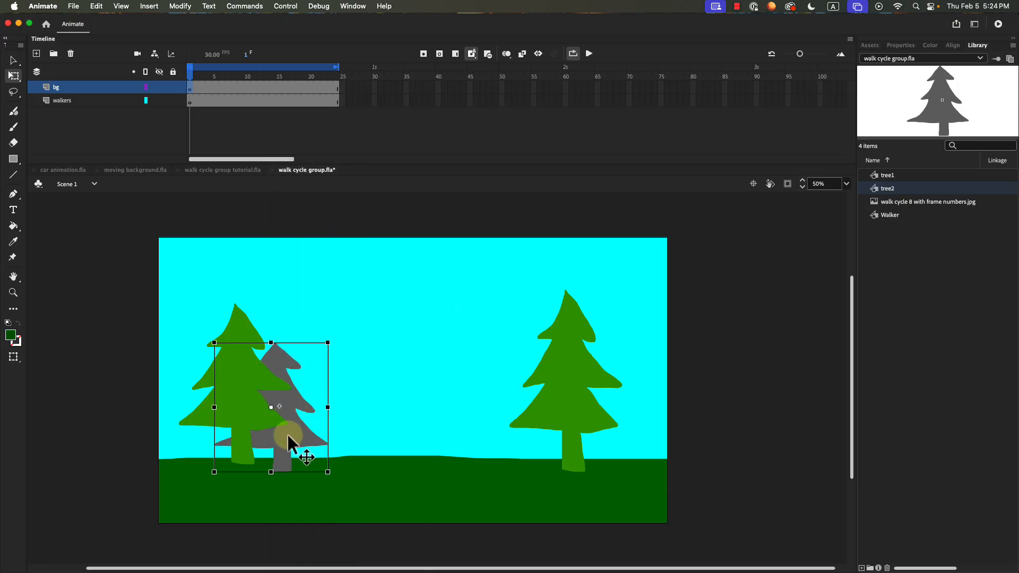
left_click_drag(288, 437, 289, 431)
left_click_drag(240, 370, 238, 379)
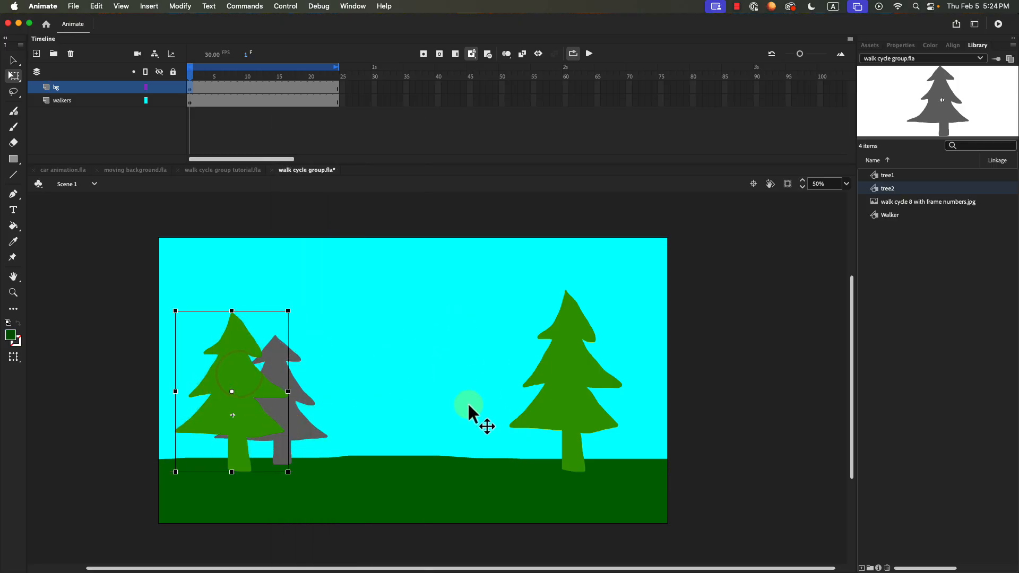
- Duplicate the grey tree beside the right green tree, scale the copy down and send it backward behind the green tree
left_click(301, 427)
left_click_drag(302, 427, 502, 423)
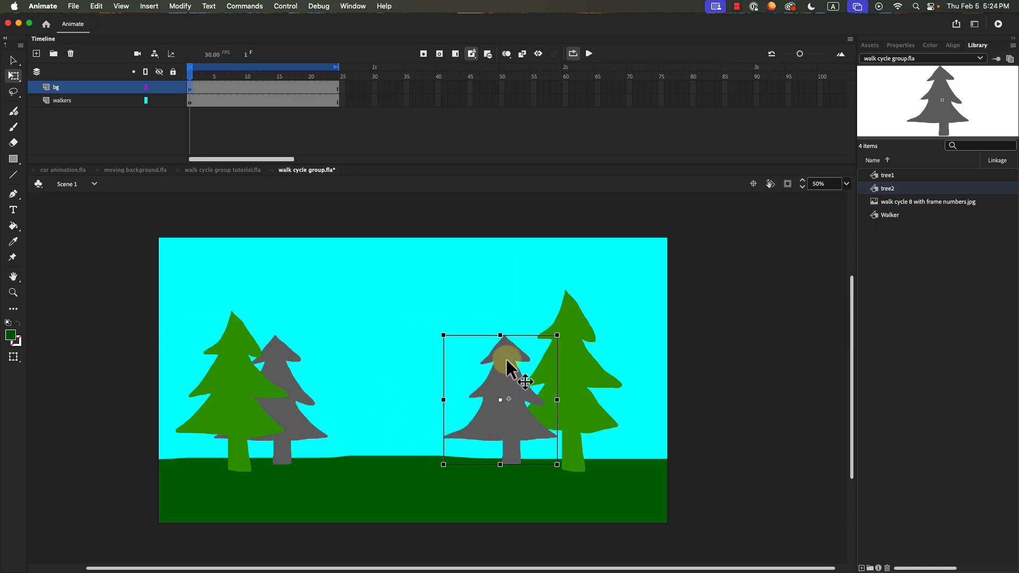
left_click_drag(445, 336, 458, 358)
right_click(511, 386)
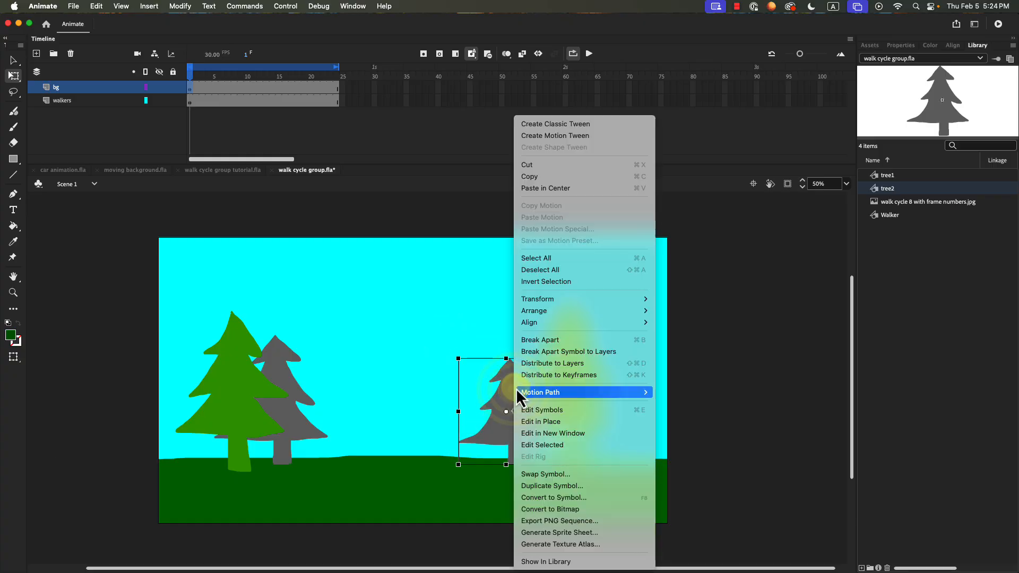
mouse_move(554, 313)
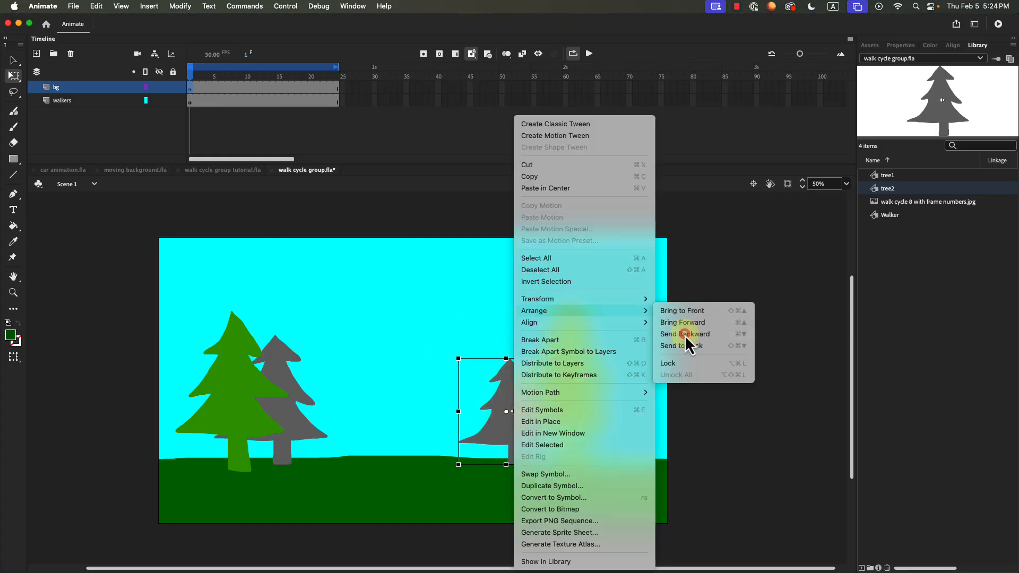
left_click(683, 334)
left_click(717, 419)
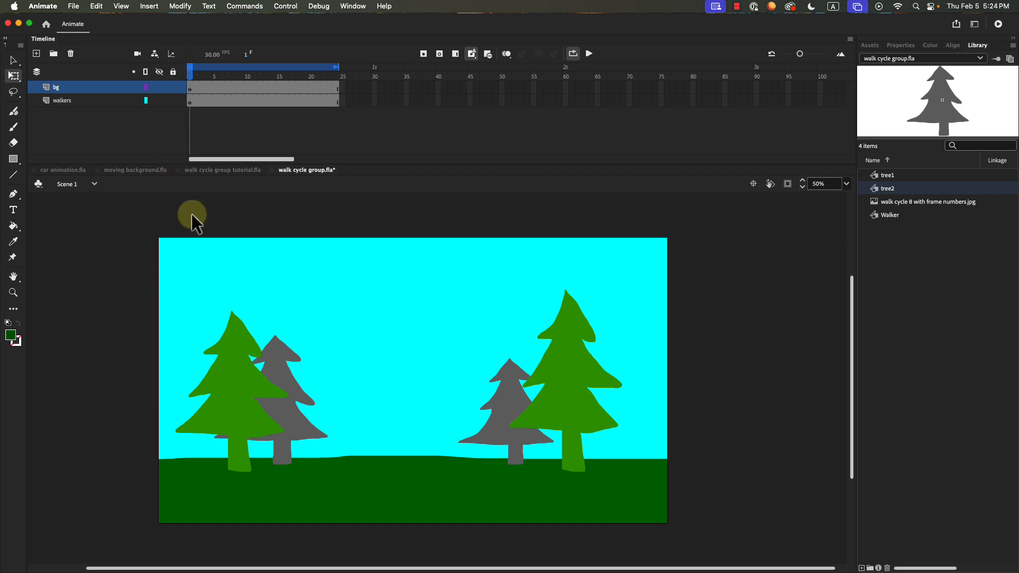
- Convert all the artwork on the bg layer into a graphic symbol named bg1
left_click(189, 88)
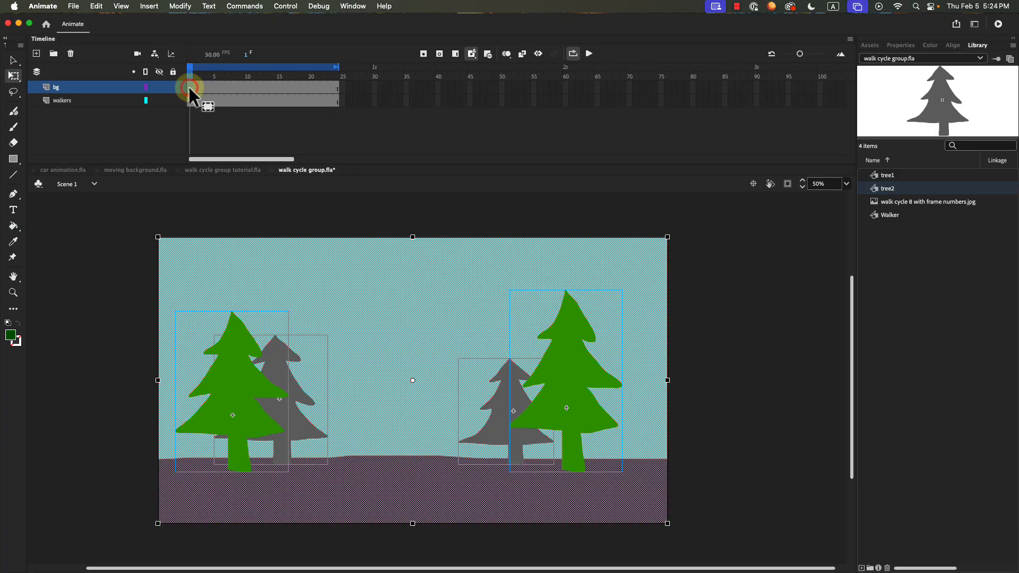
right_click(364, 266)
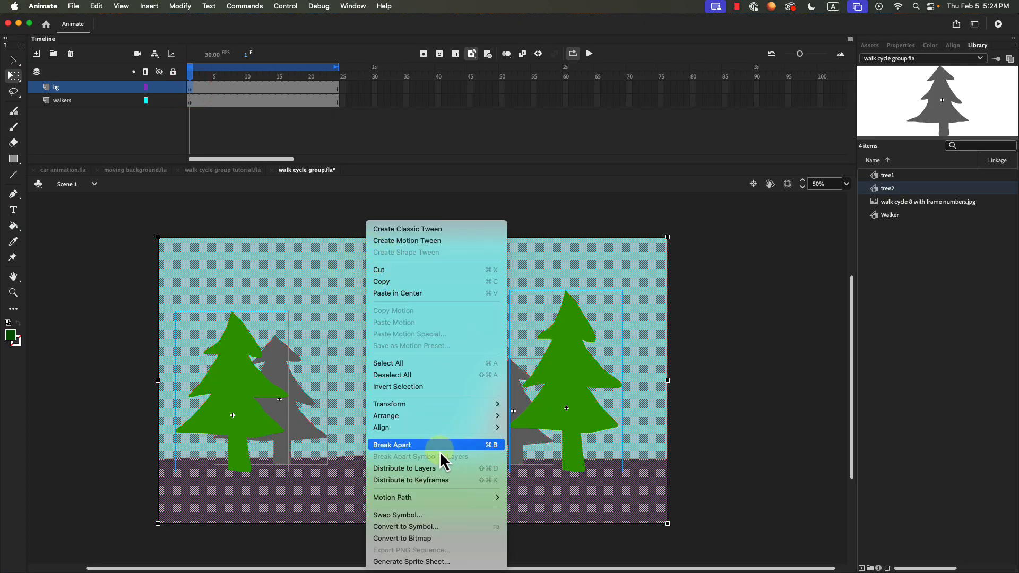
left_click(394, 530)
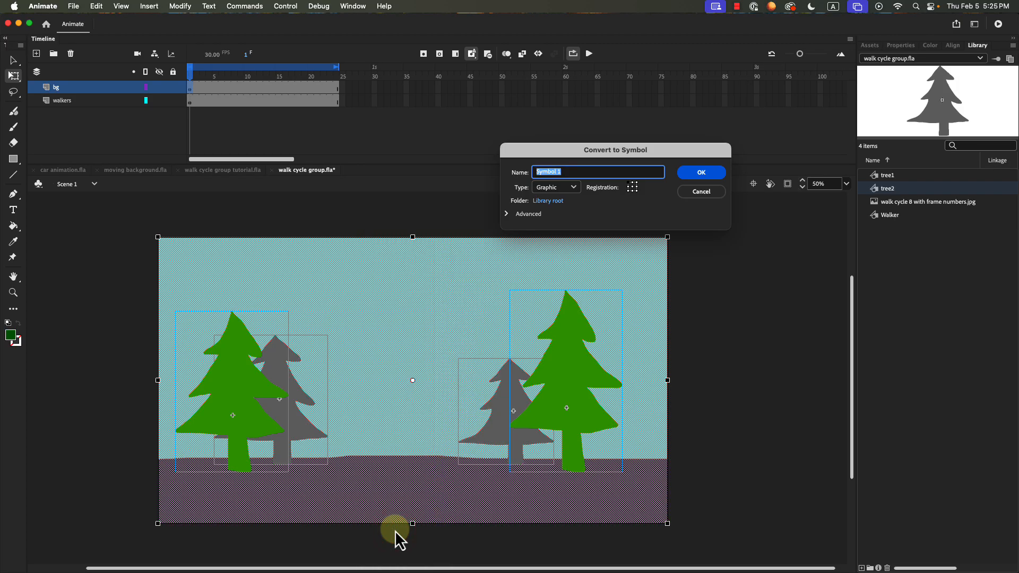
type("bg1")
key("Return")
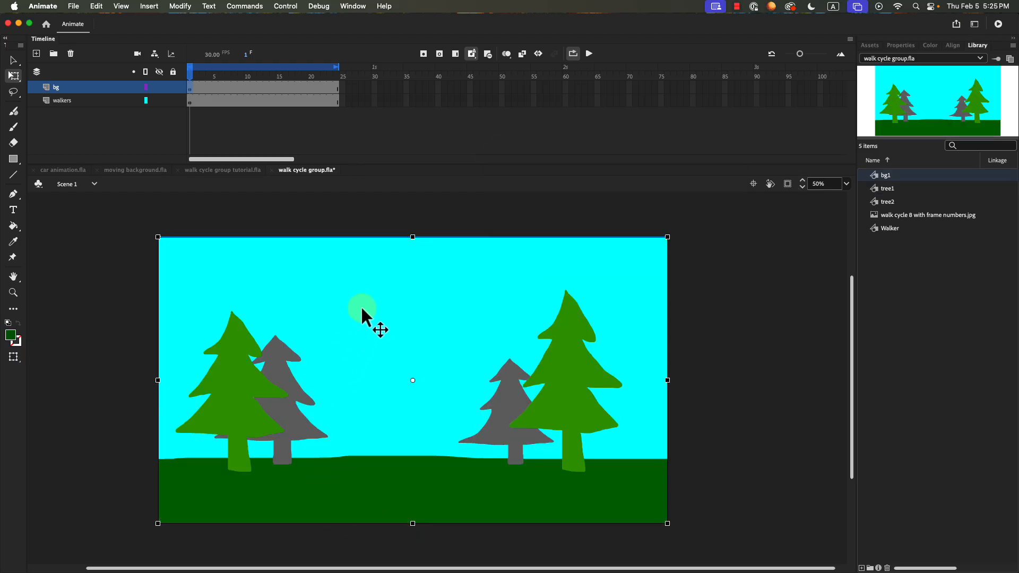
- Copy the bg1 instance and paste the copy in the centre of the stage
left_click(362, 285)
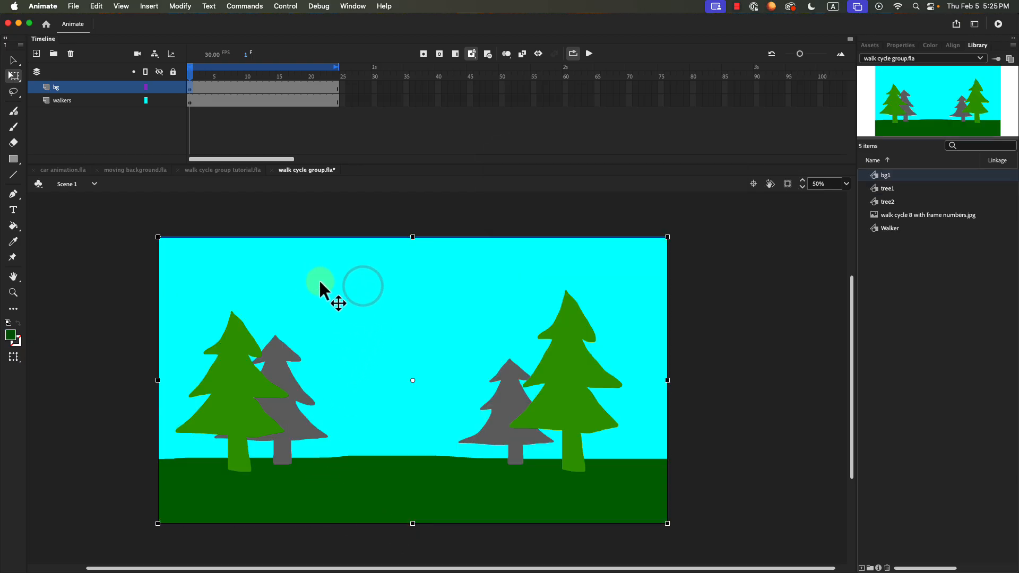
right_click(357, 280)
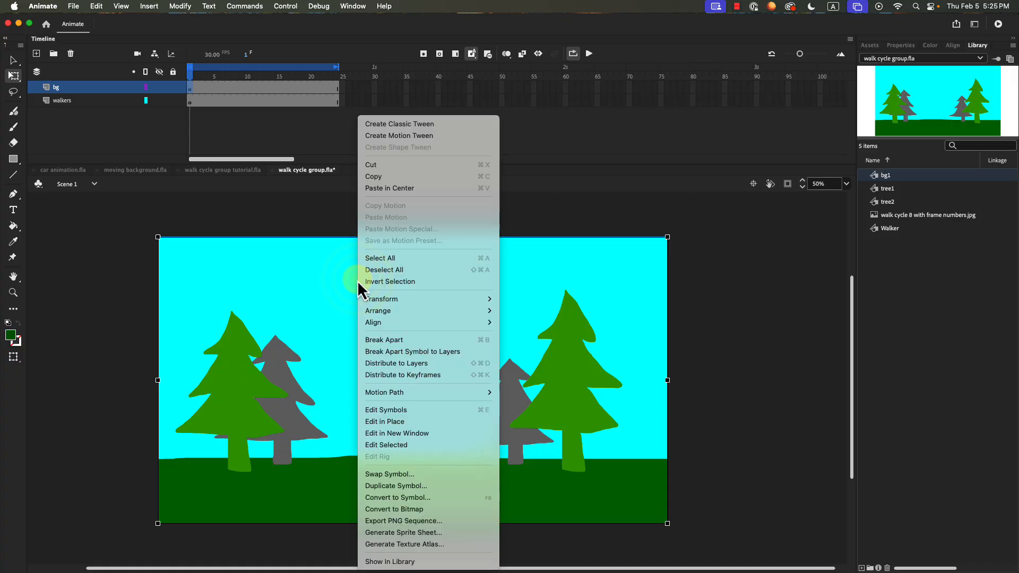
left_click(374, 179)
right_click(523, 277)
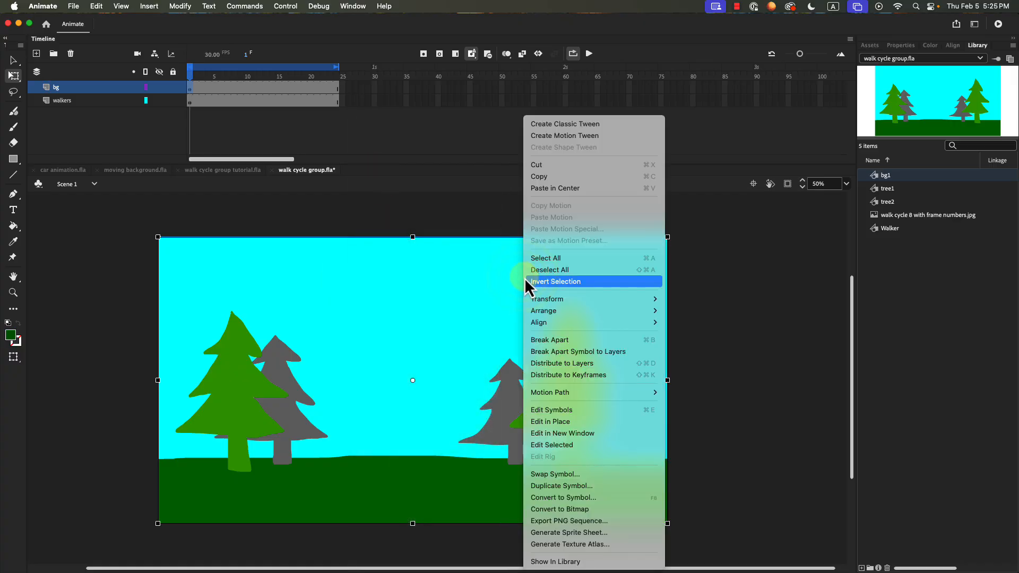
left_click(746, 288)
right_click(715, 307)
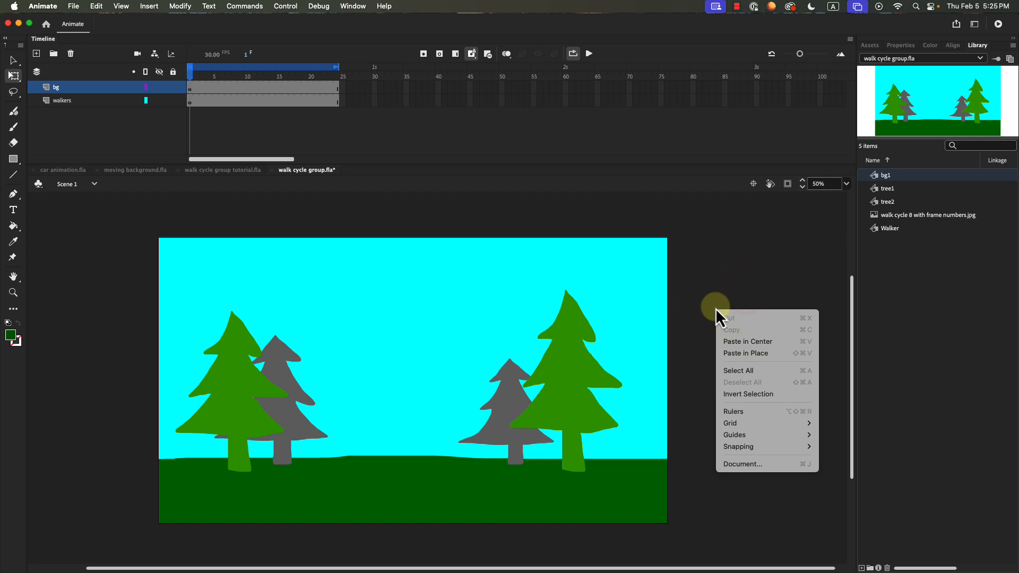
left_click(732, 345)
- Move the pasted bg1 copy flush against the right edge of the original background, with their tops aligned
left_click_drag(420, 314, 545, 307)
left_click_drag(438, 301, 711, 291)
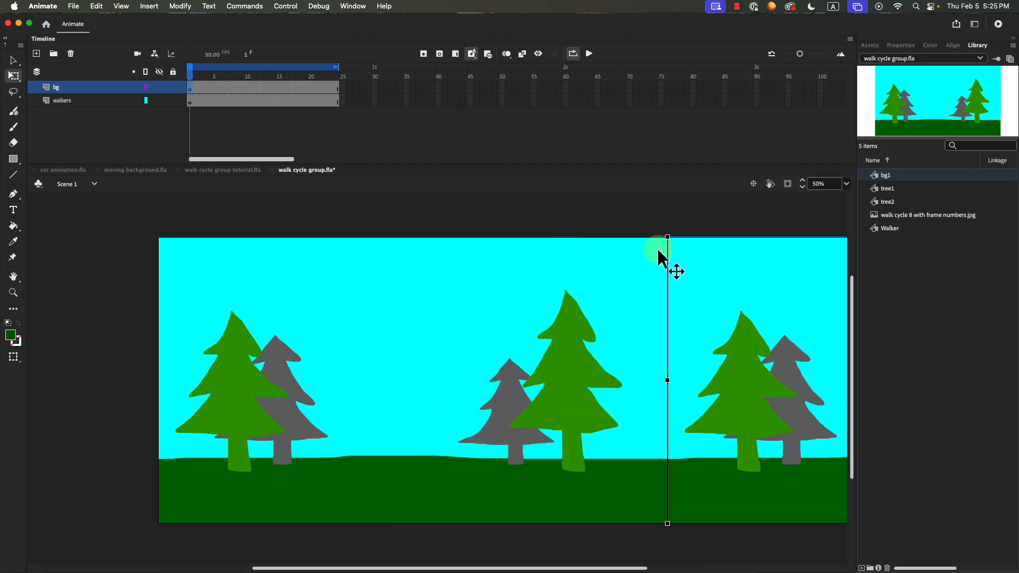
left_click(705, 212)
mouse_move(700, 274)
left_mouse_down()
mouse_move(721, 310)
mouse_move(699, 275)
left_mouse_up()
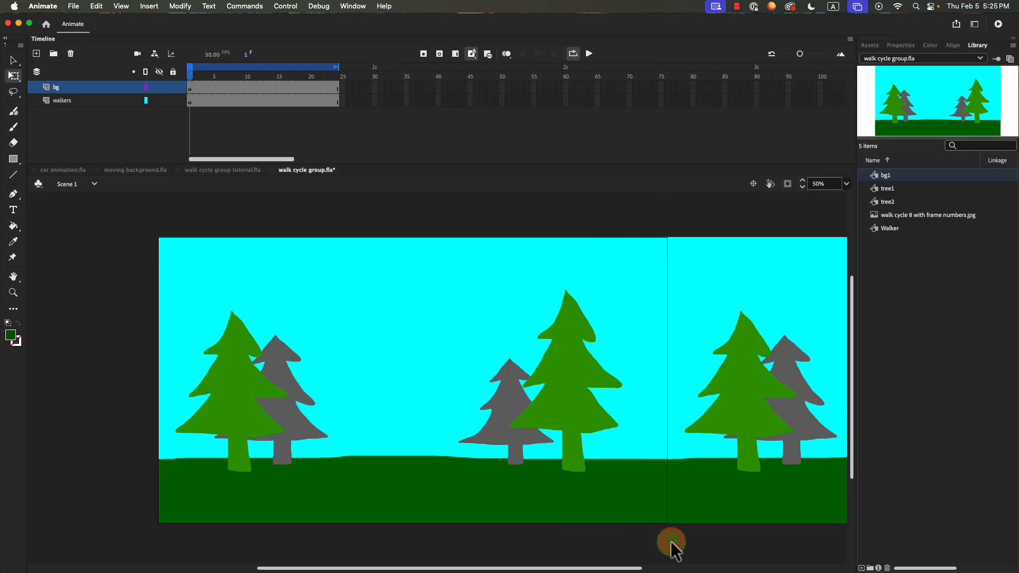
left_click_drag(670, 541, 595, 514)
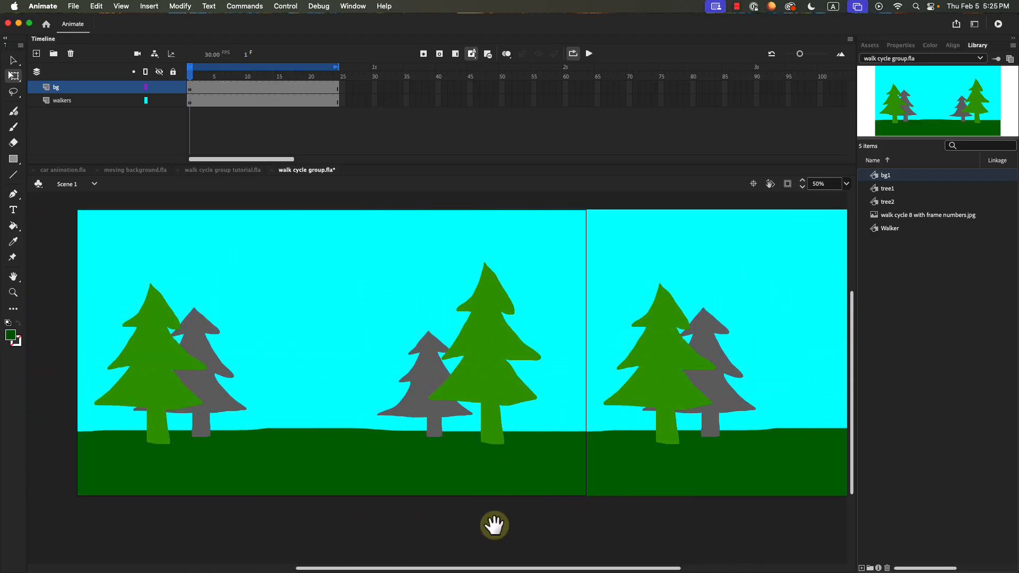
- Examine the ground line where the two bg1 instances meet, up close at 200%
left_click_drag(493, 527, 603, 533)
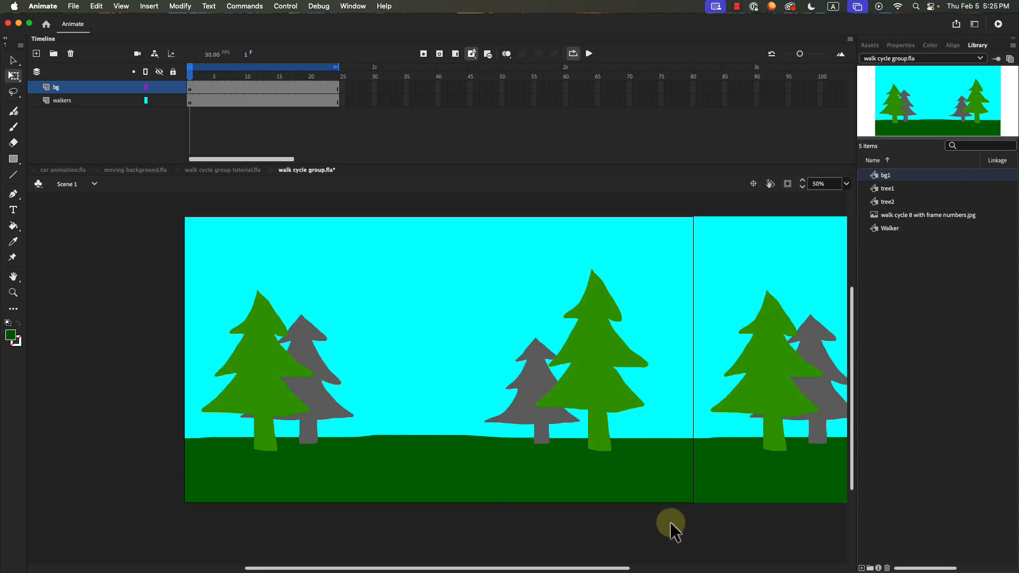
left_click(742, 477)
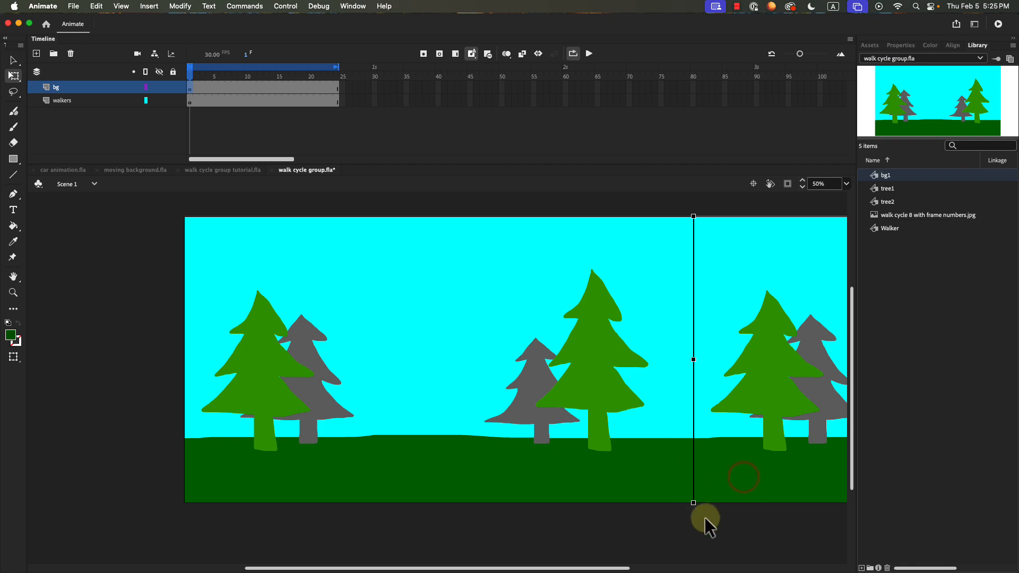
left_click(717, 522)
left_click(693, 441)
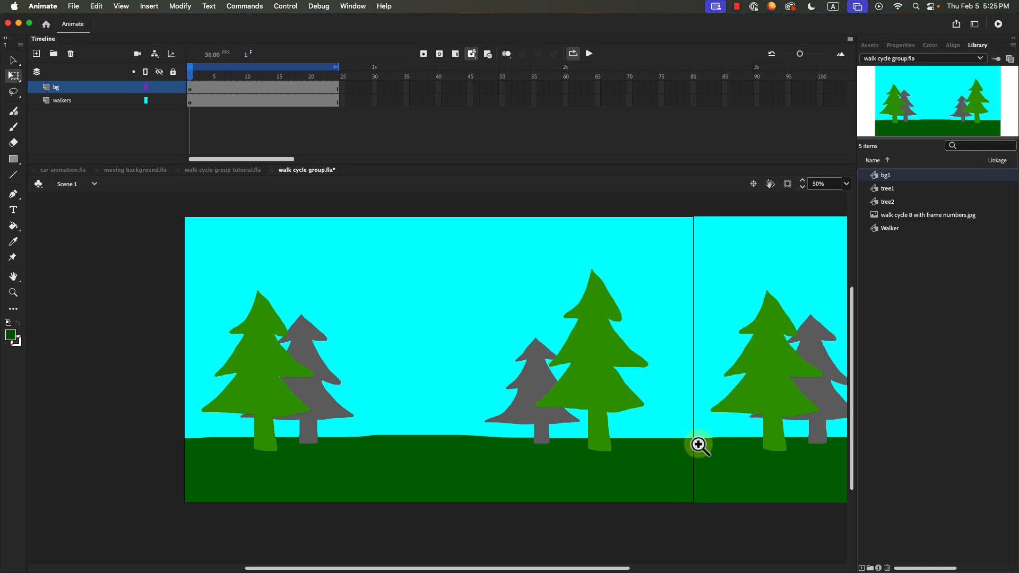
left_click(429, 378)
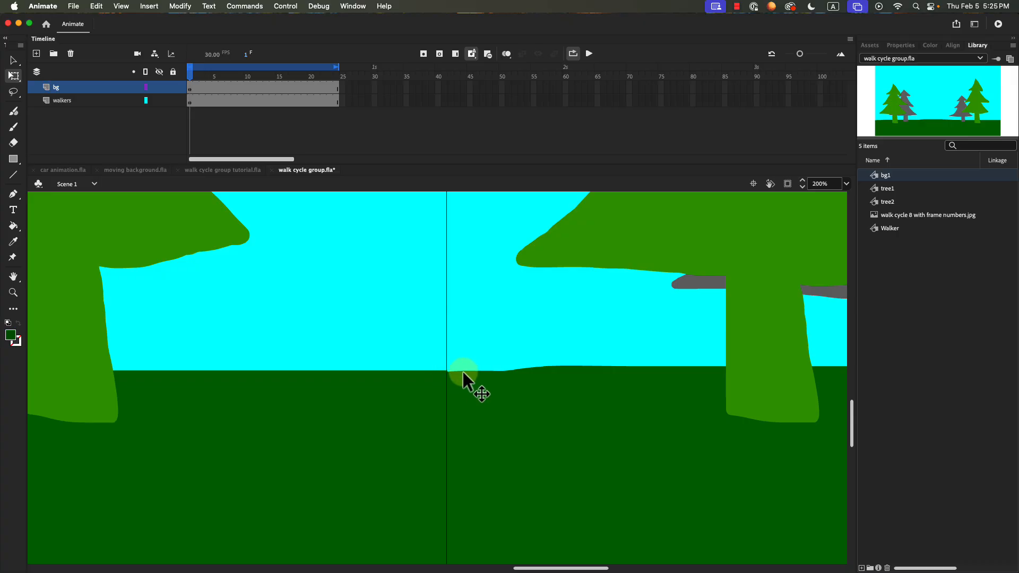
left_click(485, 426)
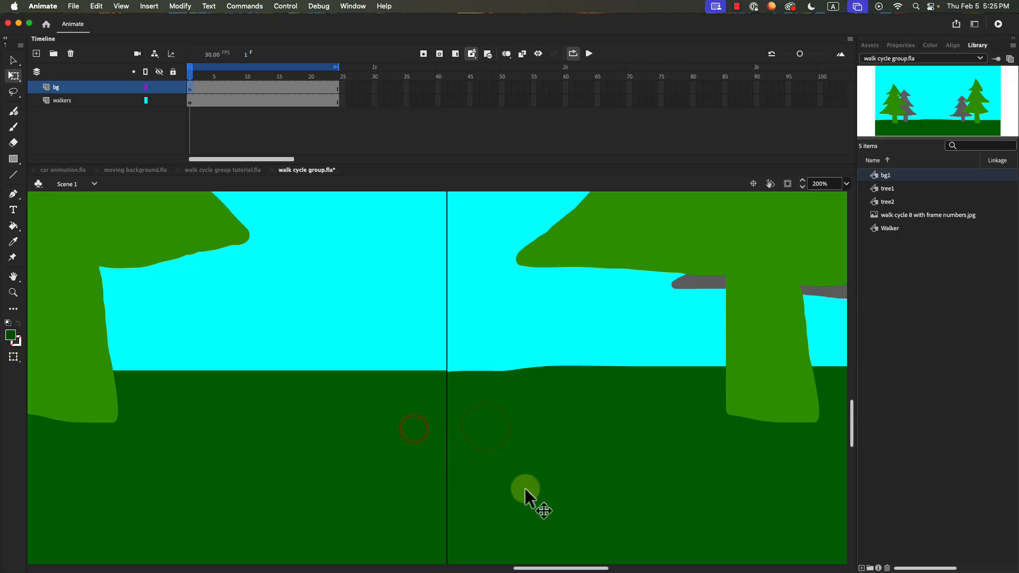
scroll(539, 507, "down", 3)
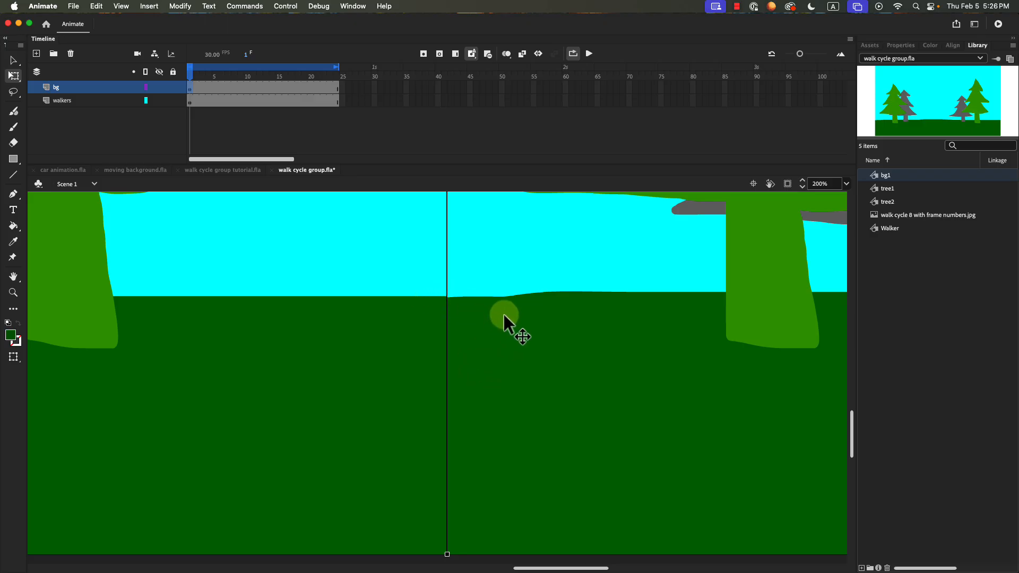
left_click(418, 324)
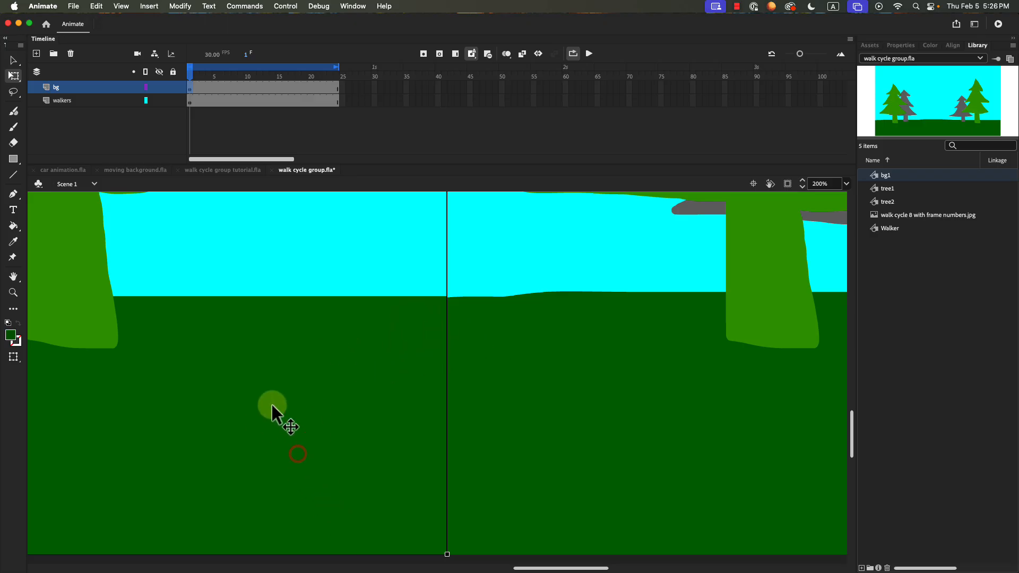
- Edit the original bg1 instance in place and try brushing dark green over the right end of its ground line at the seam
double_click(259, 358)
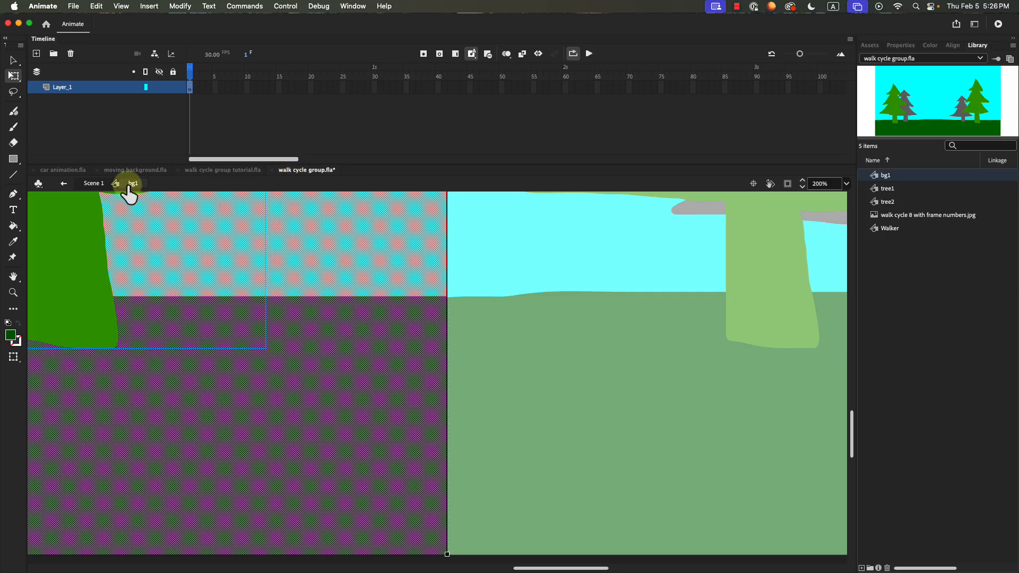
left_click(588, 349)
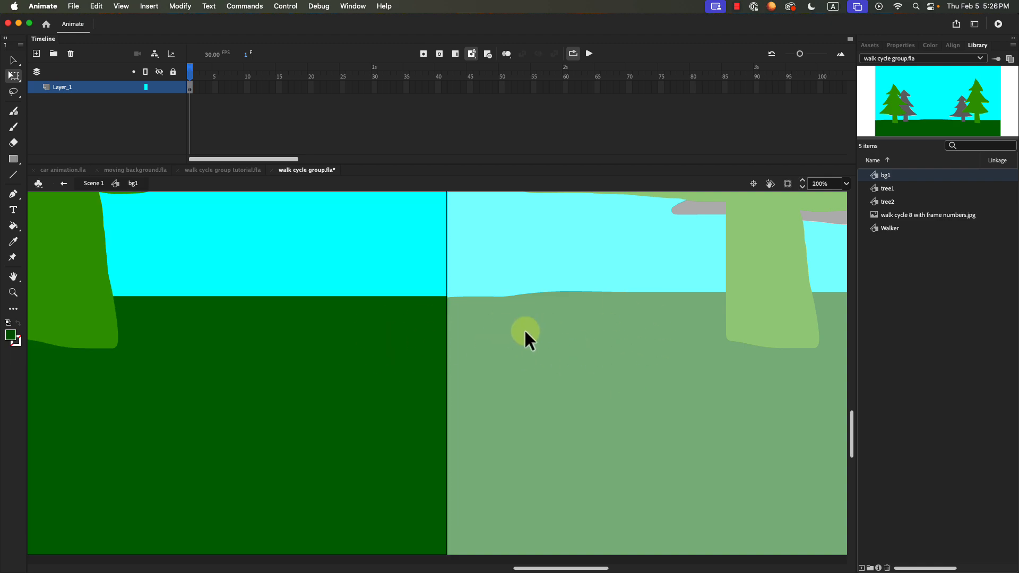
left_click(343, 352)
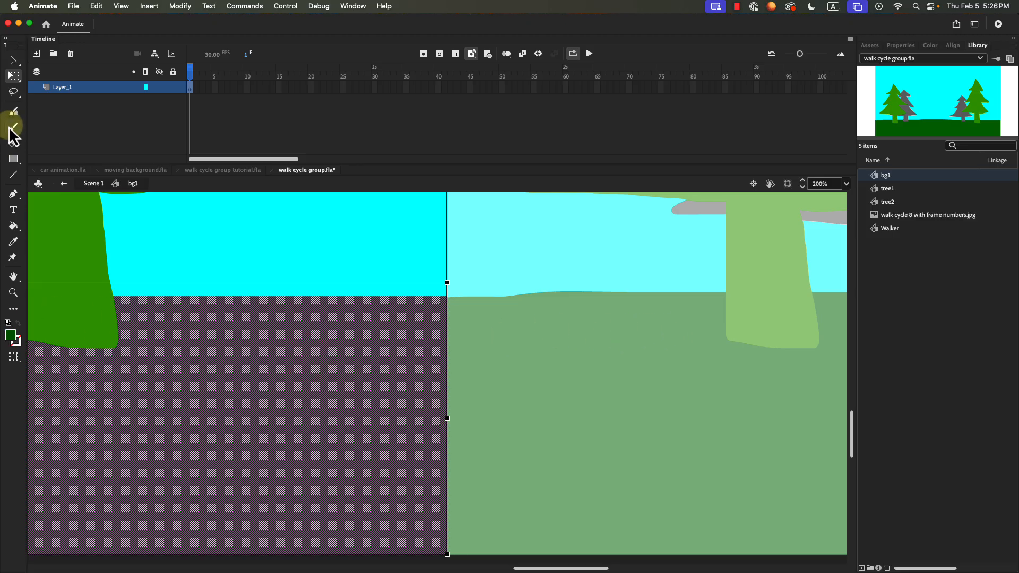
left_click(14, 111)
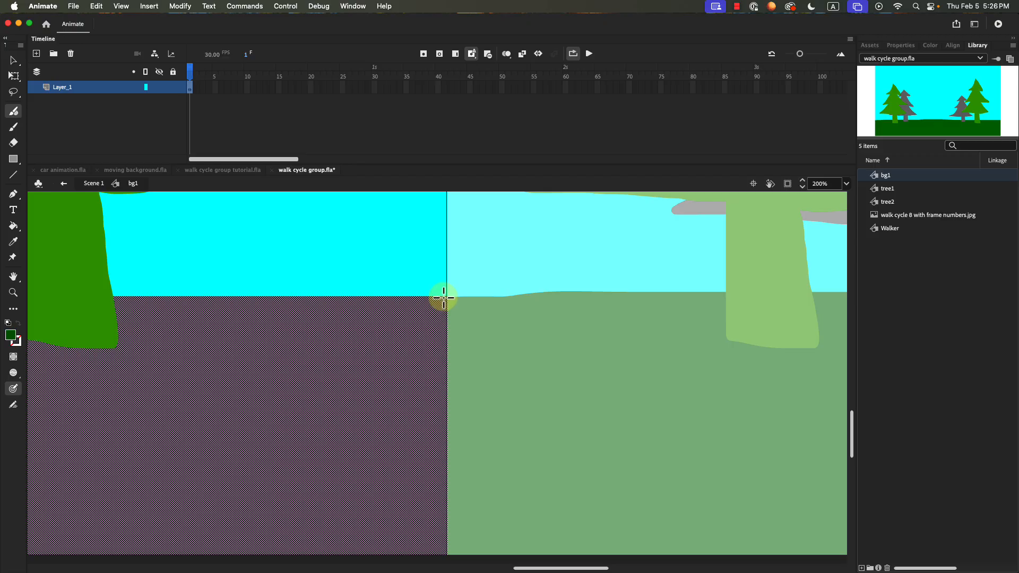
mouse_move(444, 298)
left_mouse_down()
mouse_move(431, 291)
mouse_move(444, 300)
mouse_move(432, 303)
left_mouse_up()
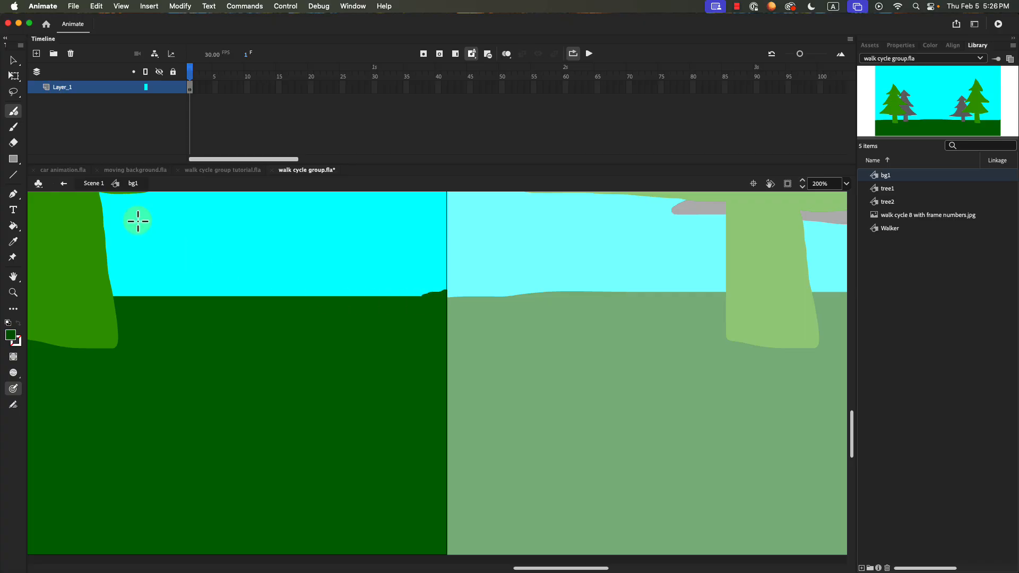
- Try erasing the painted bump at the seam, and undo both the erasure and the brush stroke
left_click(13, 142)
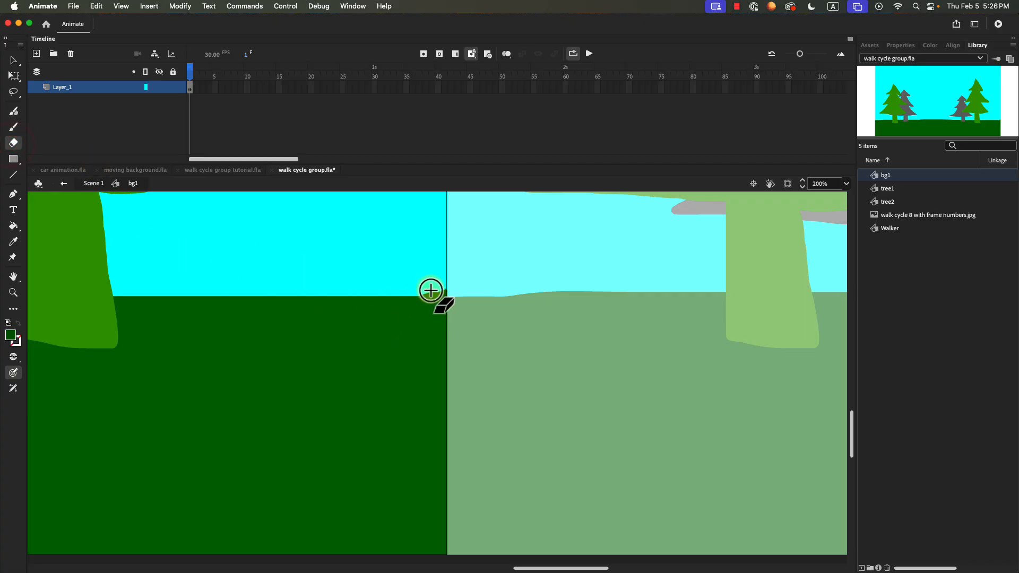
left_click_drag(431, 290, 438, 293)
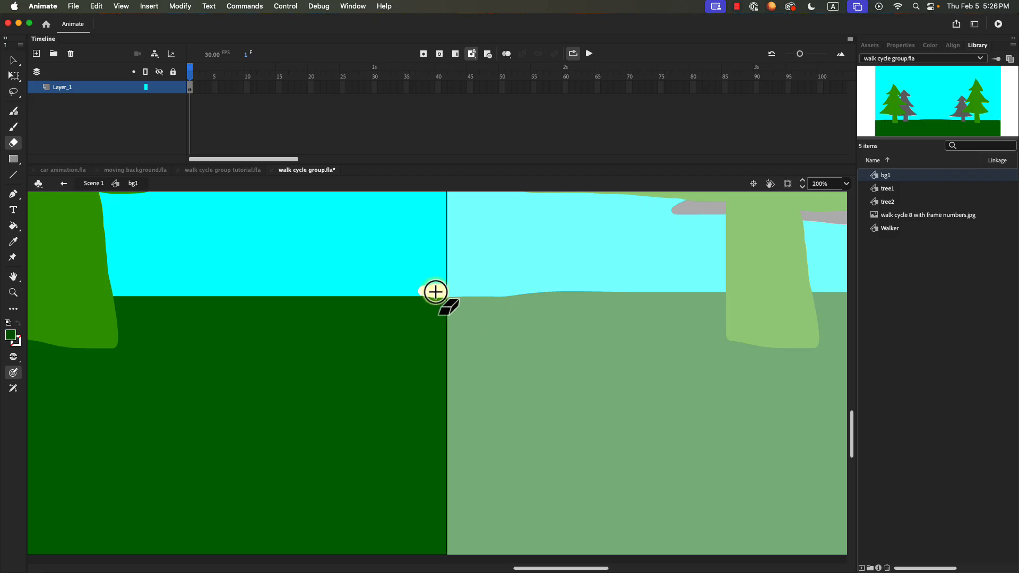
key("super+z")
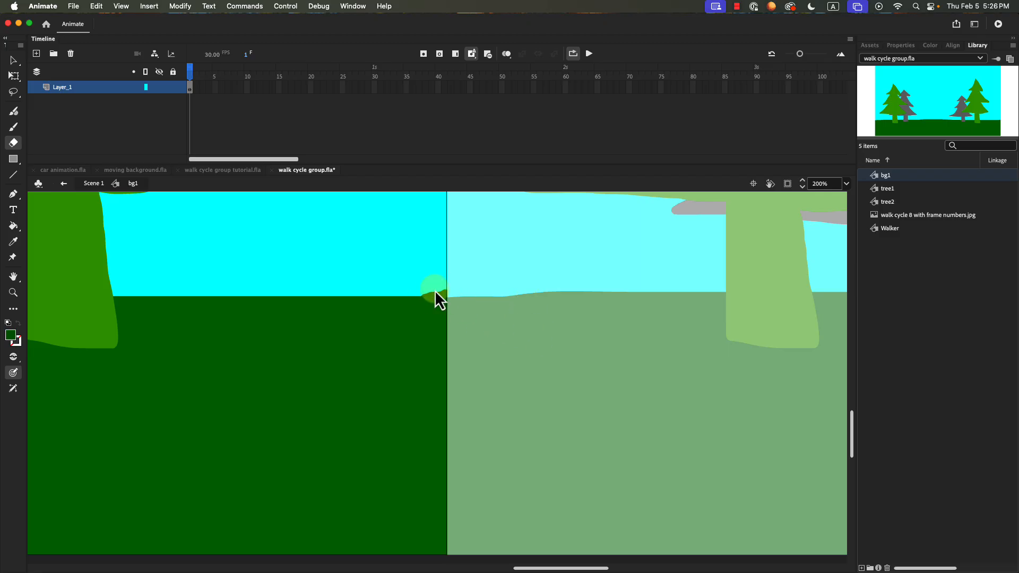
left_click(438, 300, "super")
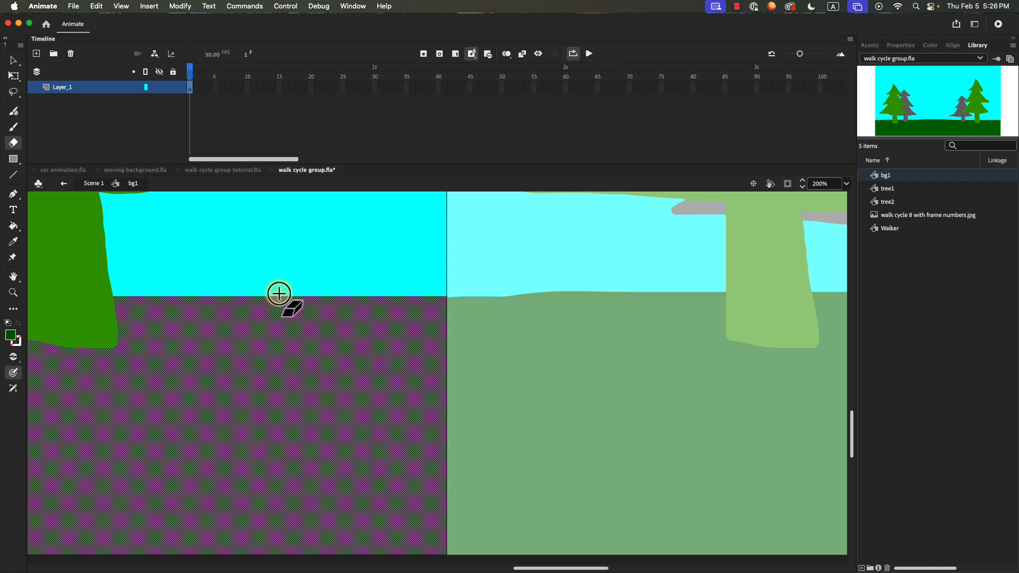
- Edit the second bg1 instance in place, brush dark green onto the left end of its ground at the seam, and return to Scene 1
left_click(13, 60)
left_click(500, 354)
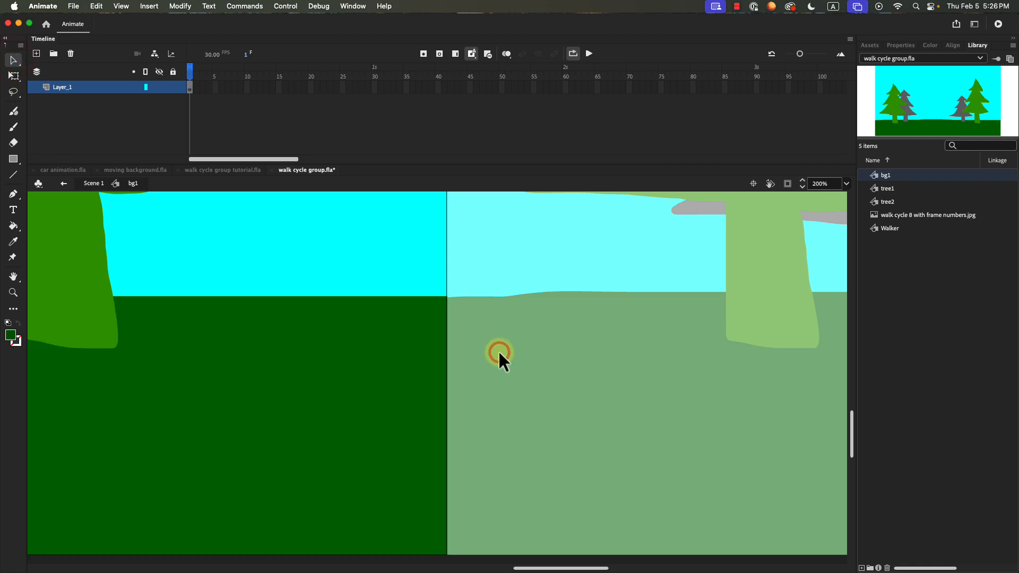
double_click(498, 350)
double_click(498, 352)
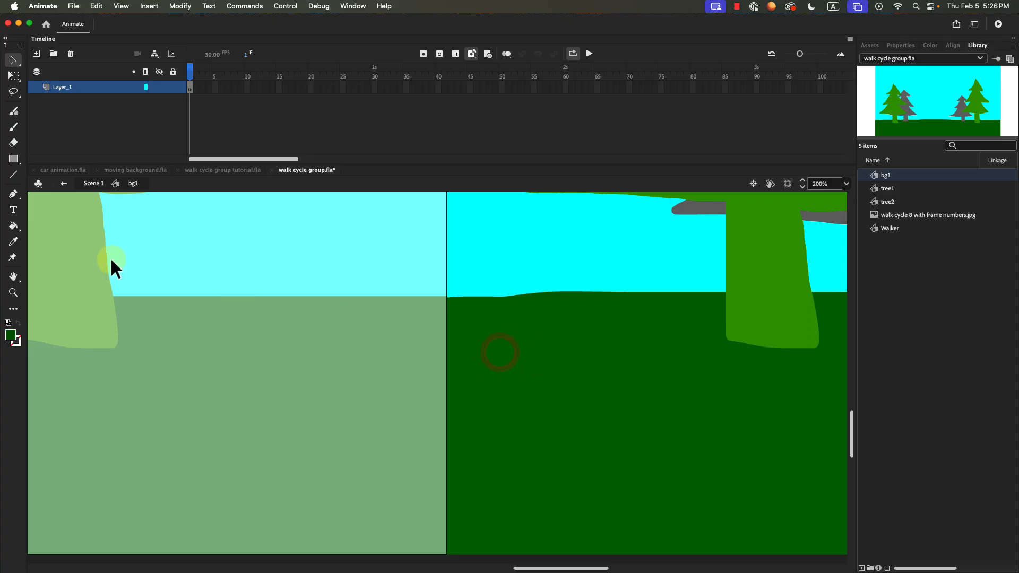
left_click(14, 112)
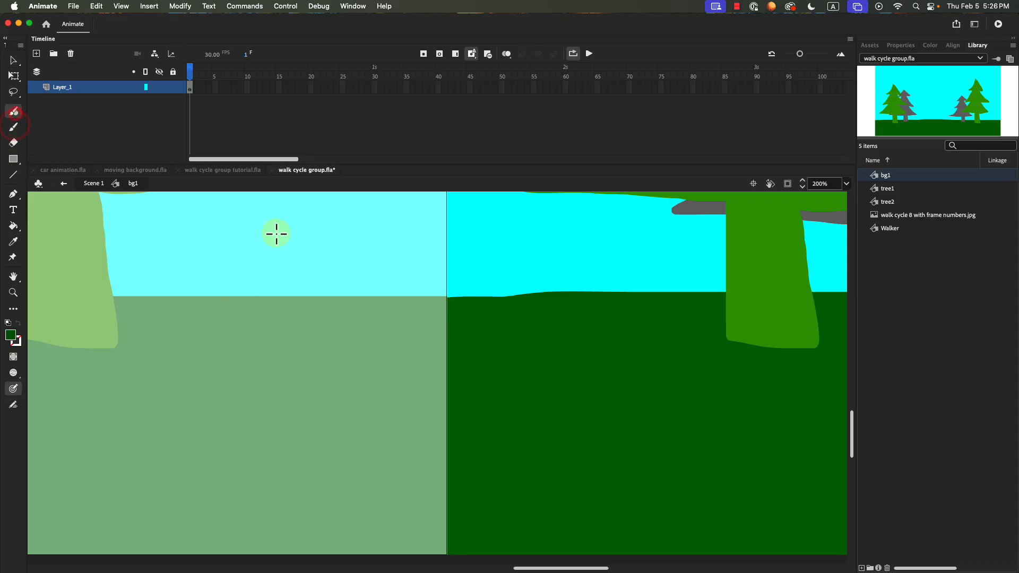
left_click_drag(446, 303, 457, 303)
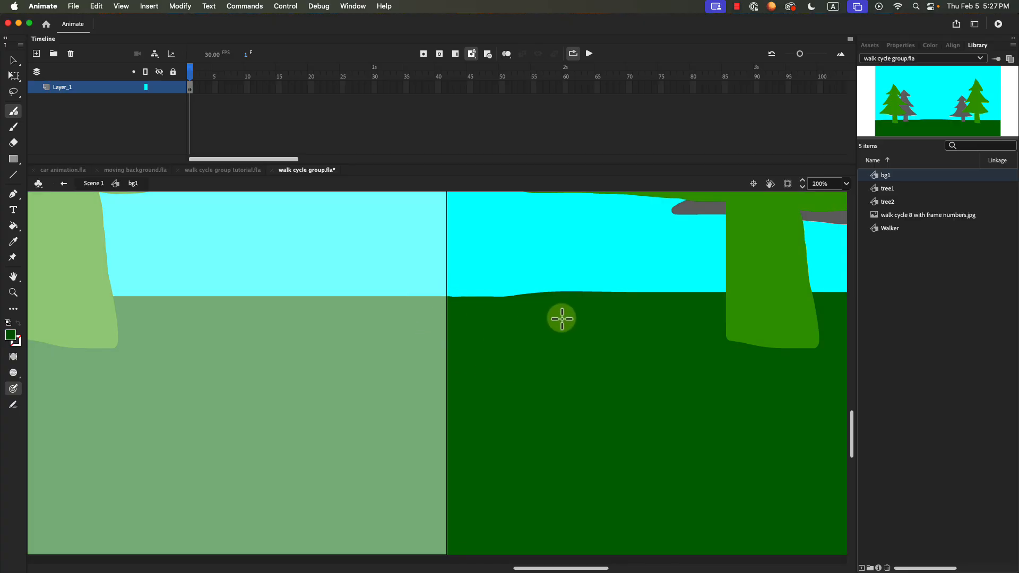
left_click(95, 184)
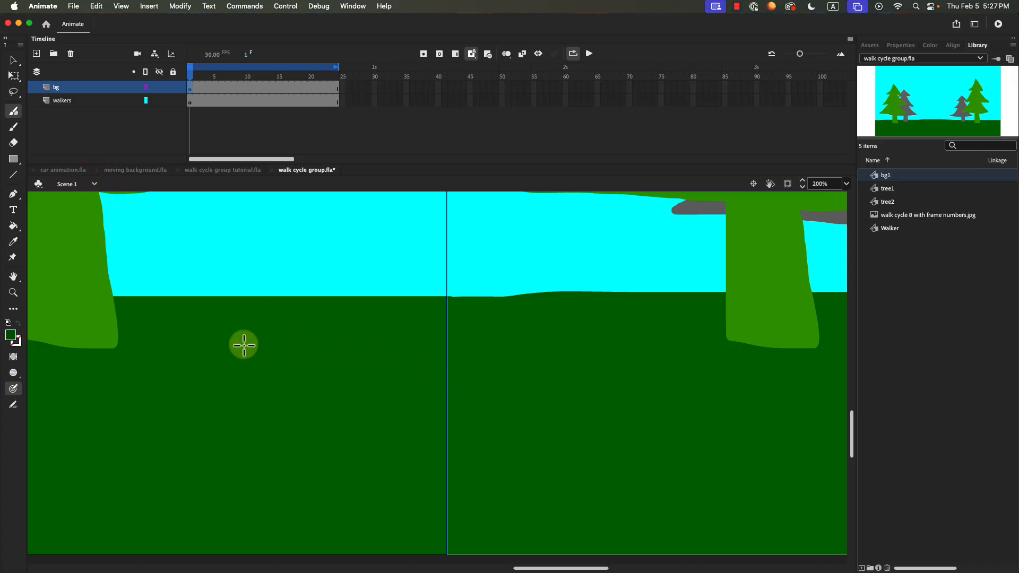
- Select both bg1 instances together and convert them into a graphic symbol named bg wide
left_click(423, 376)
left_click(420, 374)
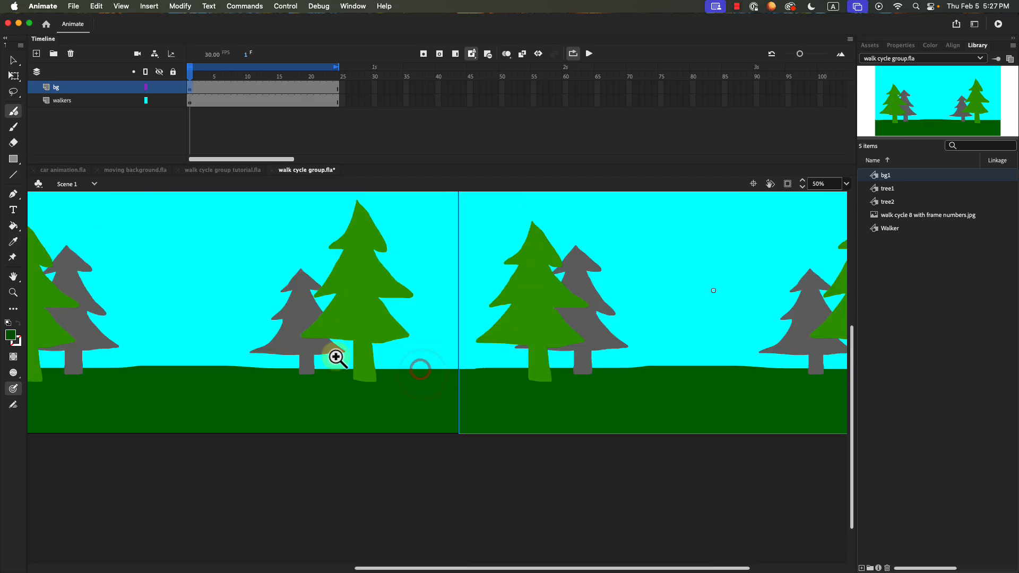
left_click(13, 293)
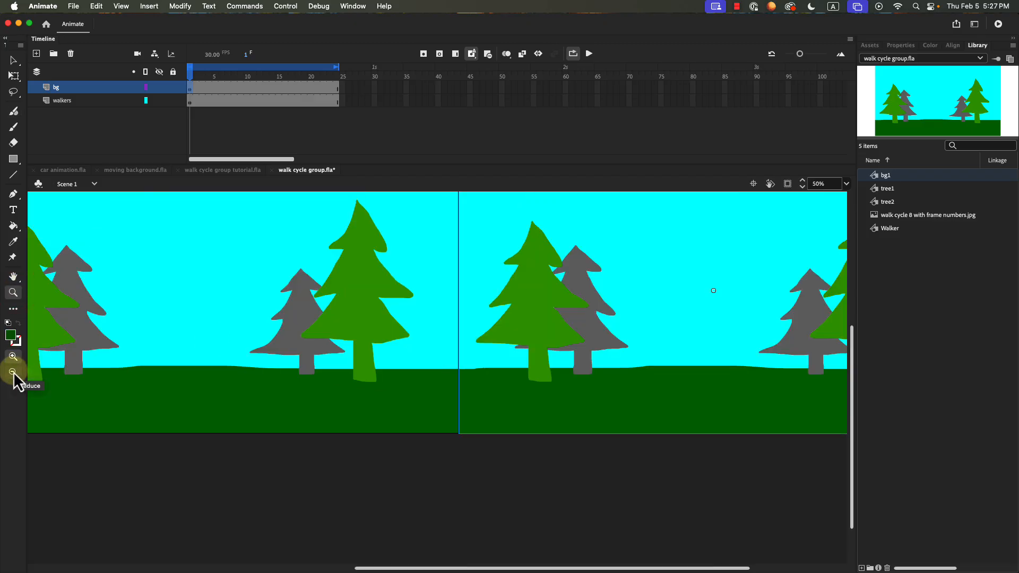
left_click(13, 60)
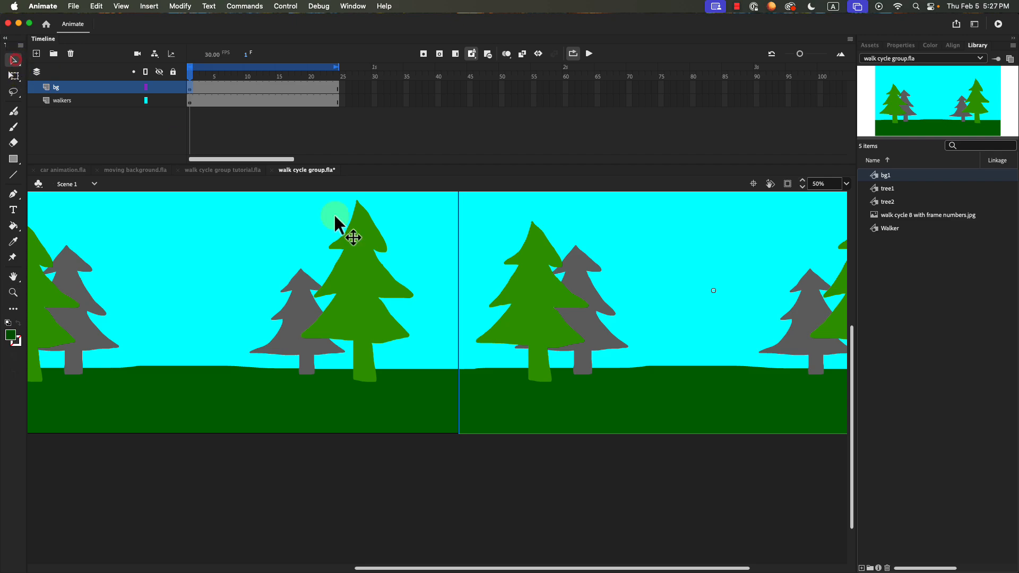
left_click(592, 476)
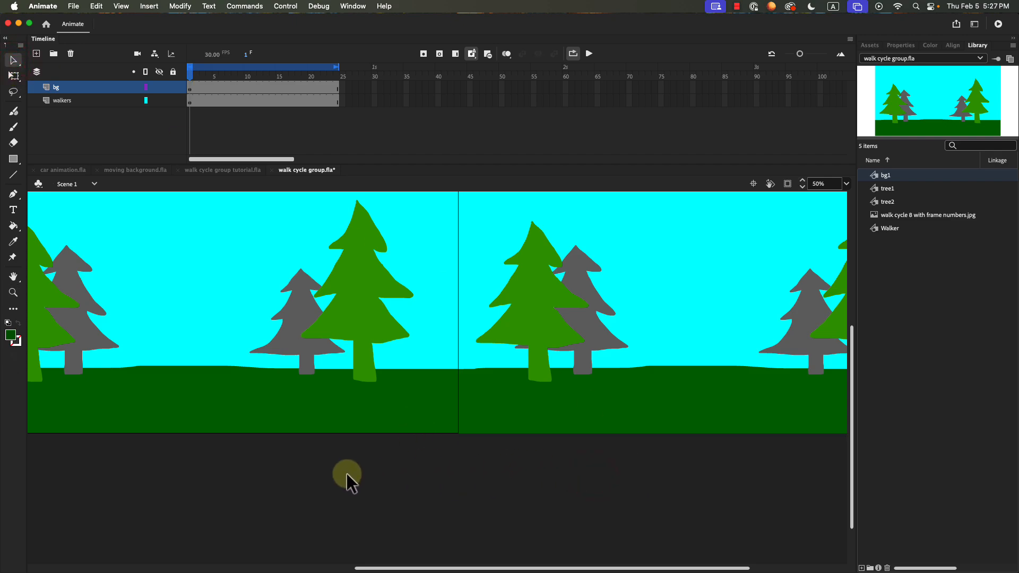
left_click_drag(333, 484, 593, 341)
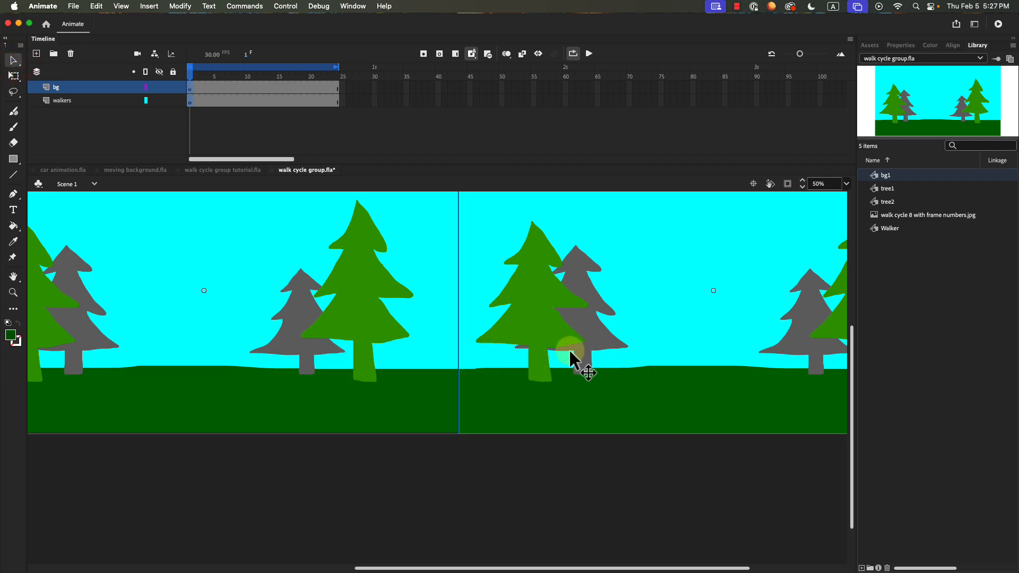
right_click(417, 390)
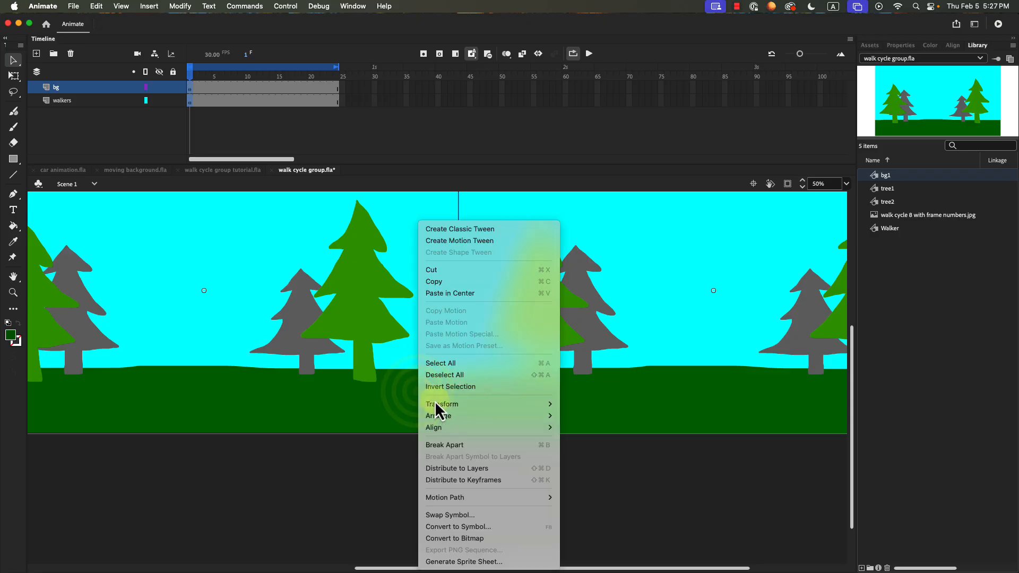
left_click(475, 526)
type("bg wide")
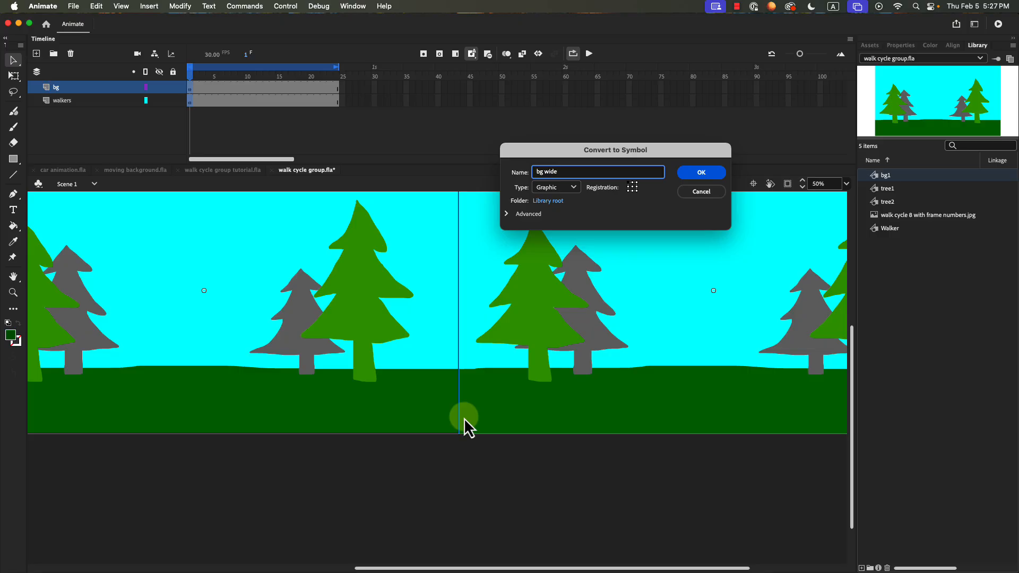
key("Return")
left_click(506, 515)
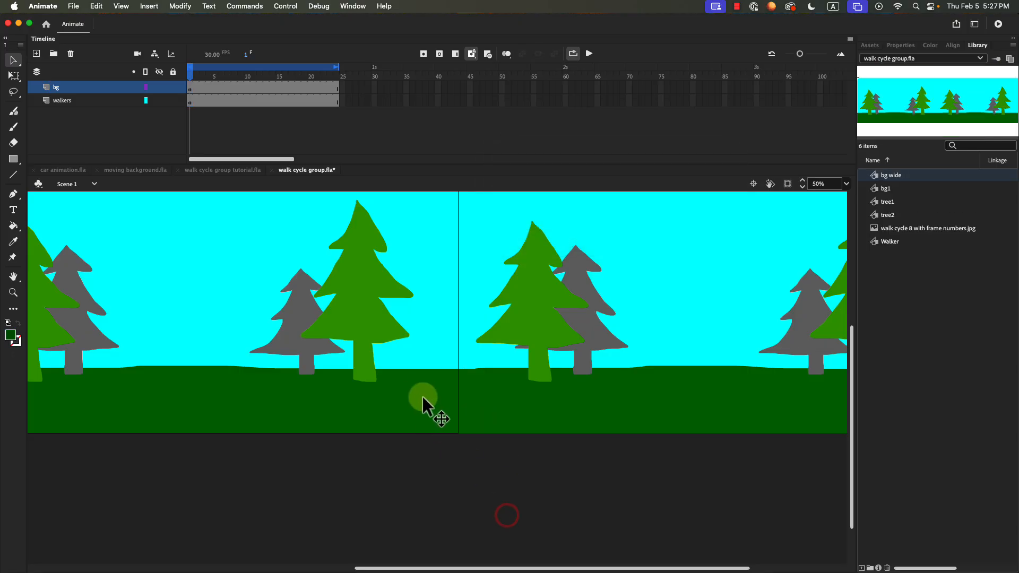
- Move the bg wide instance away and back so its top-left corner aligns with the stage's top-left corner
left_click_drag(422, 397, 589, 461)
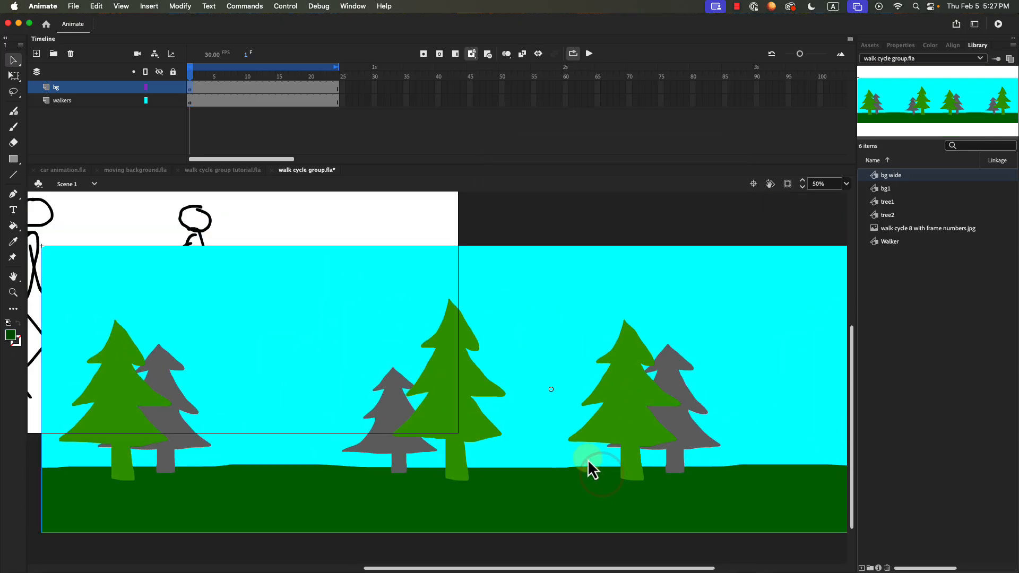
left_click_drag(311, 416, 491, 448)
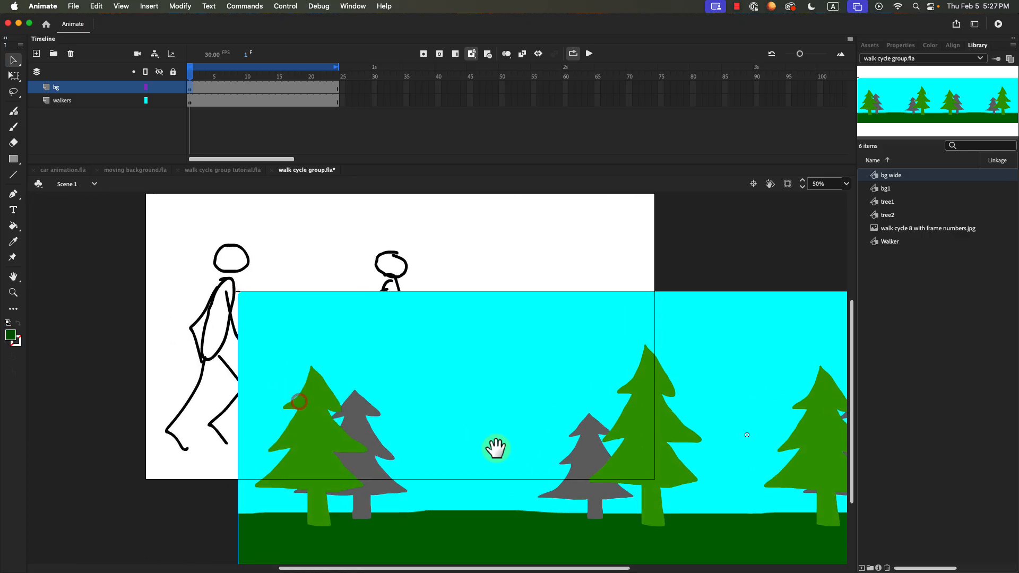
left_click_drag(309, 320, 262, 298)
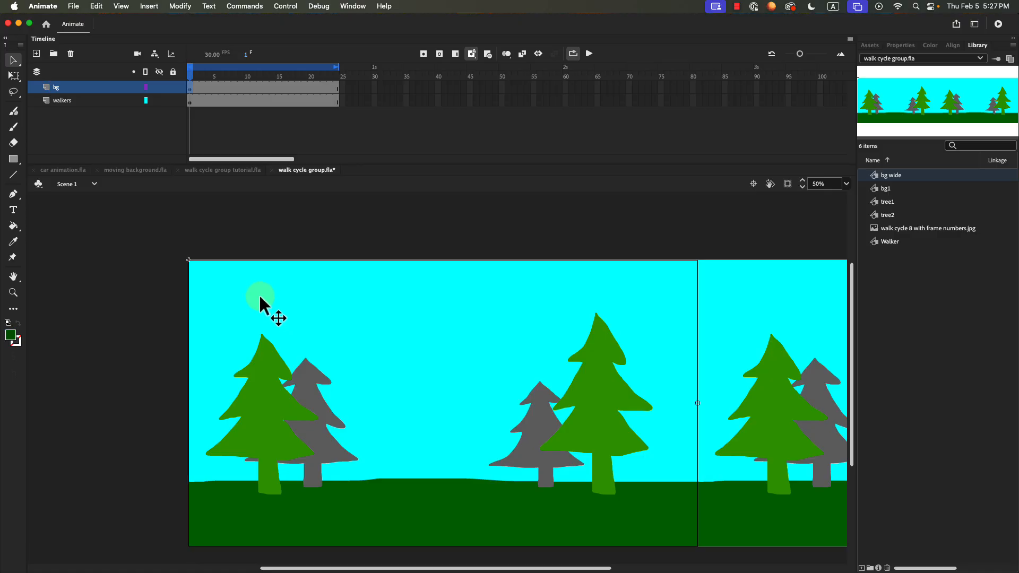
left_click(143, 316)
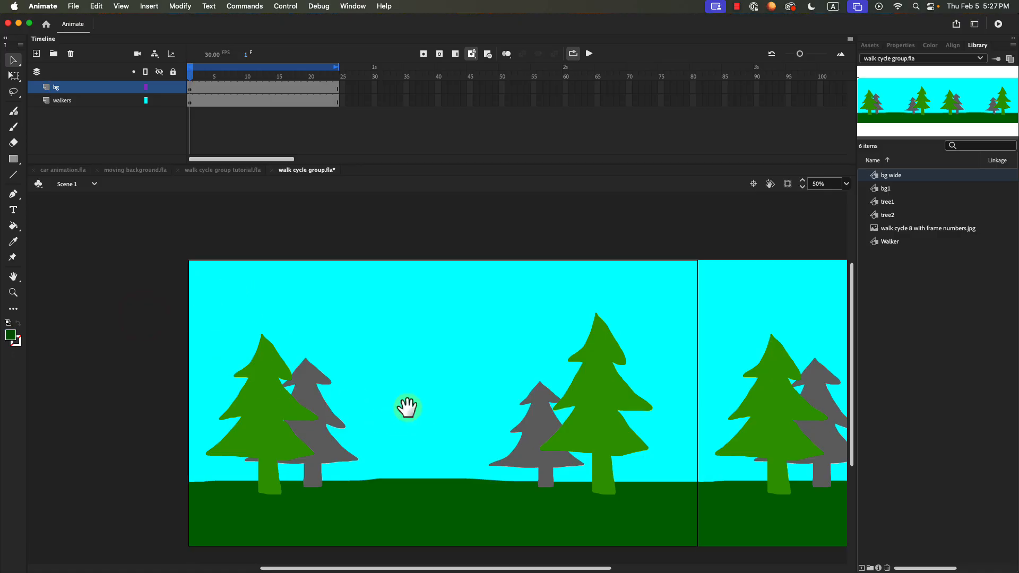
- Add a keyframe at frame 25 of the bg layer and shift the bg wide instance left until its second half fills the stage
left_click_drag(408, 408, 326, 354)
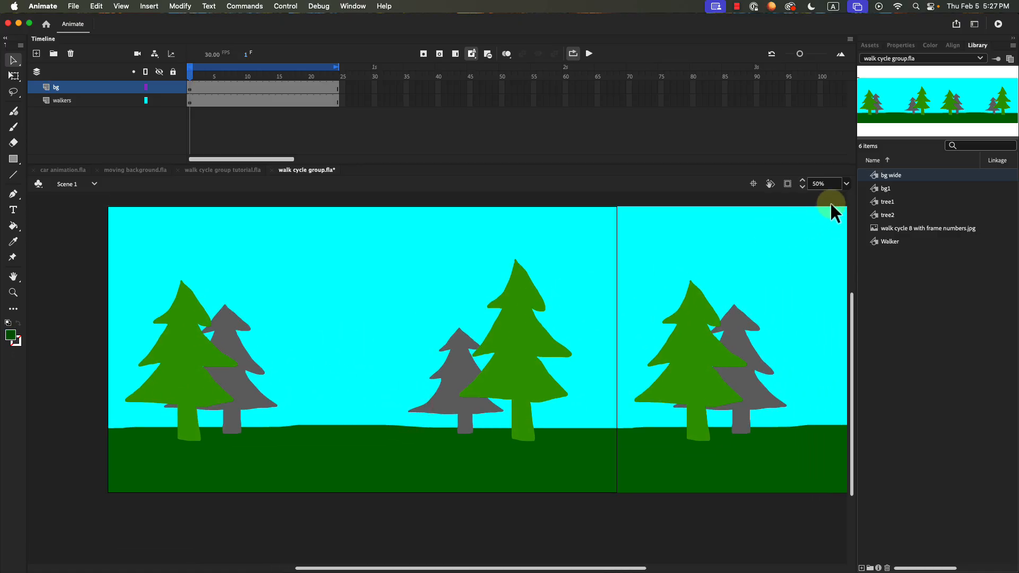
left_click(846, 183)
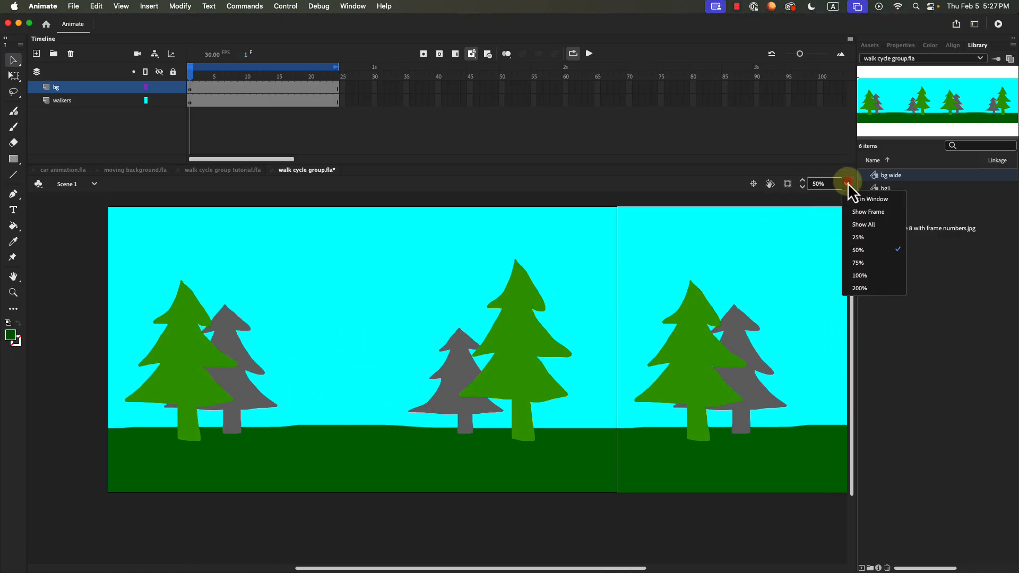
left_click(858, 237)
left_click_drag(501, 370, 391, 341)
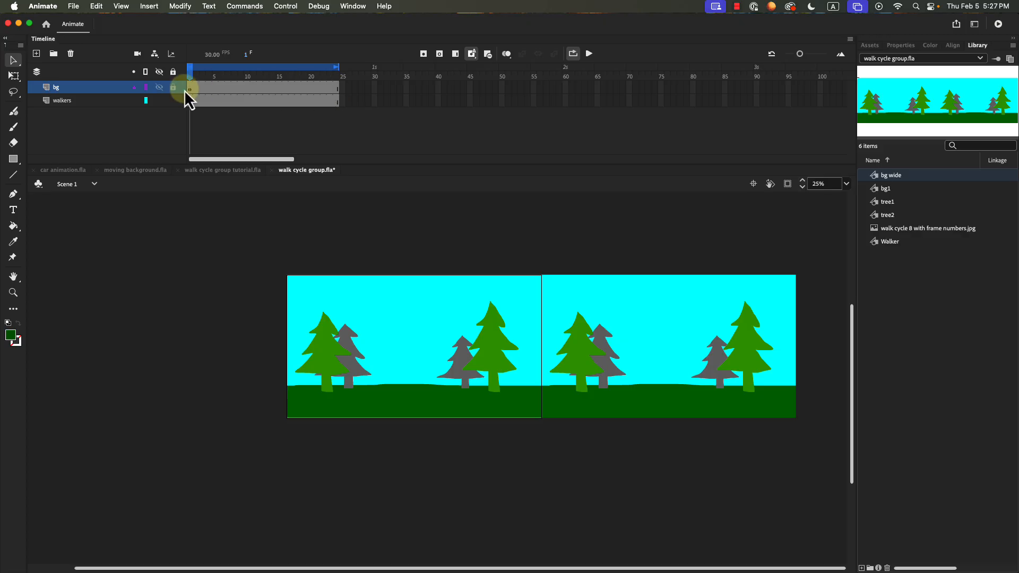
left_click(359, 302)
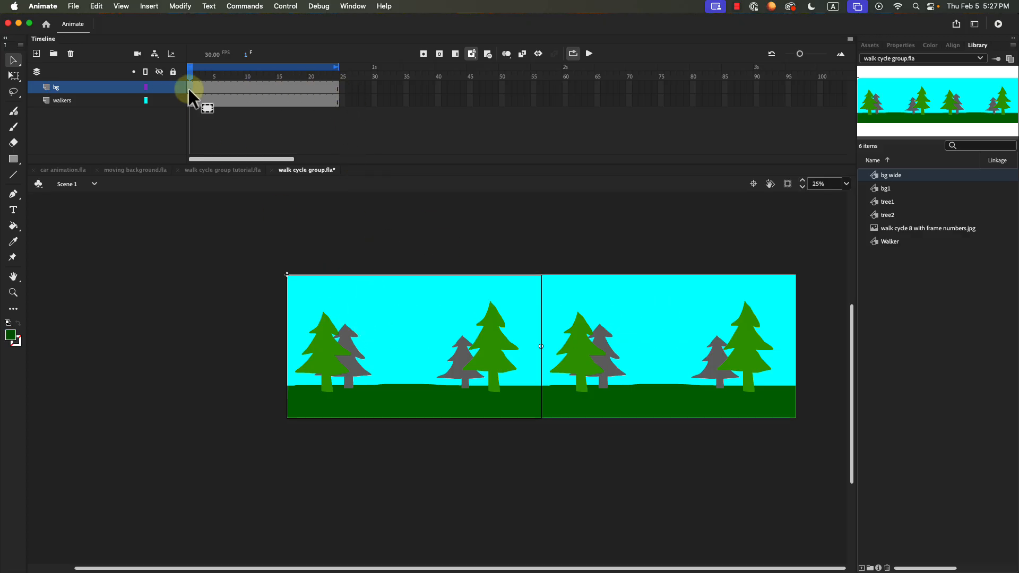
left_click(342, 86)
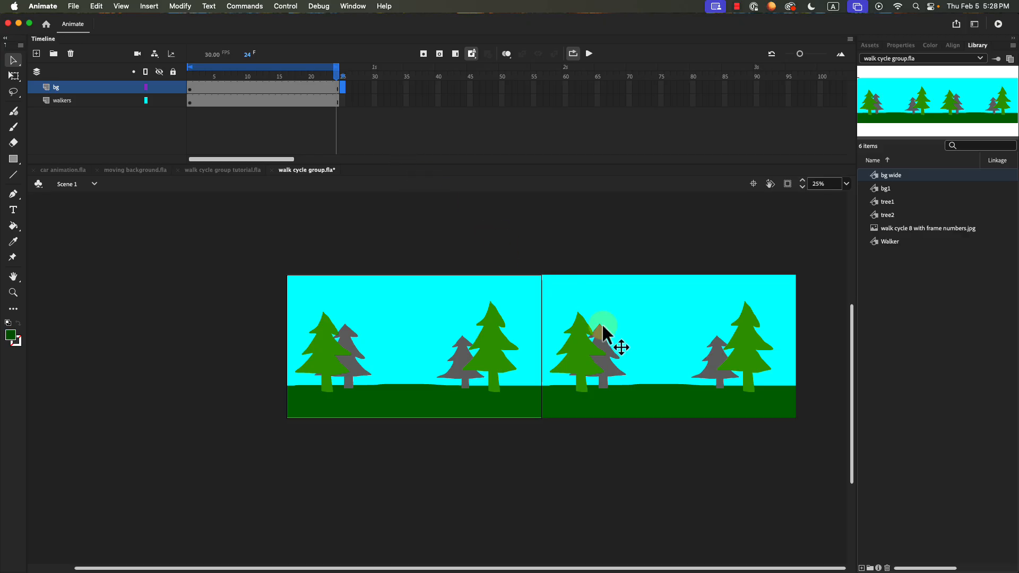
left_click(424, 54)
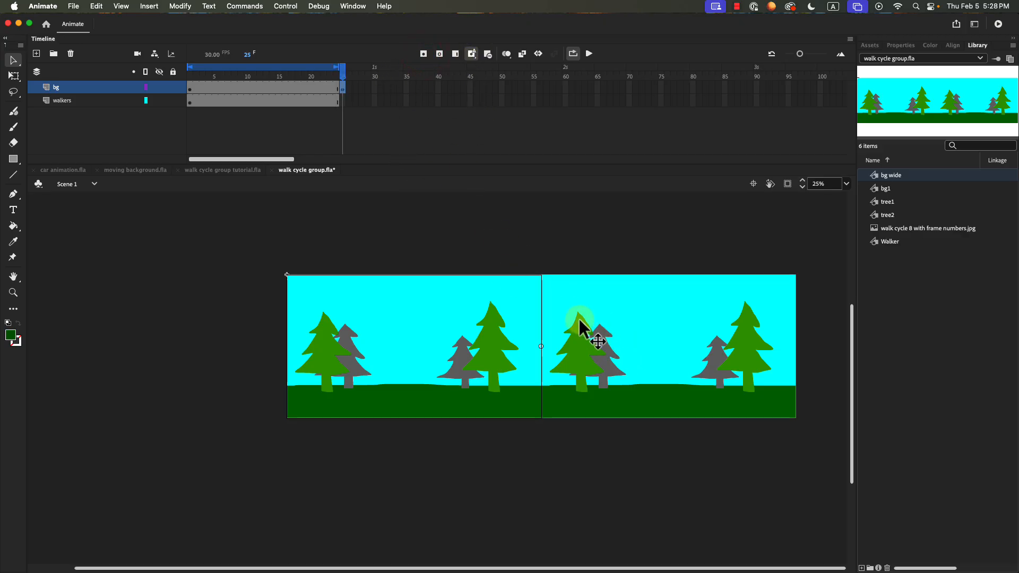
left_click_drag(578, 317, 323, 317)
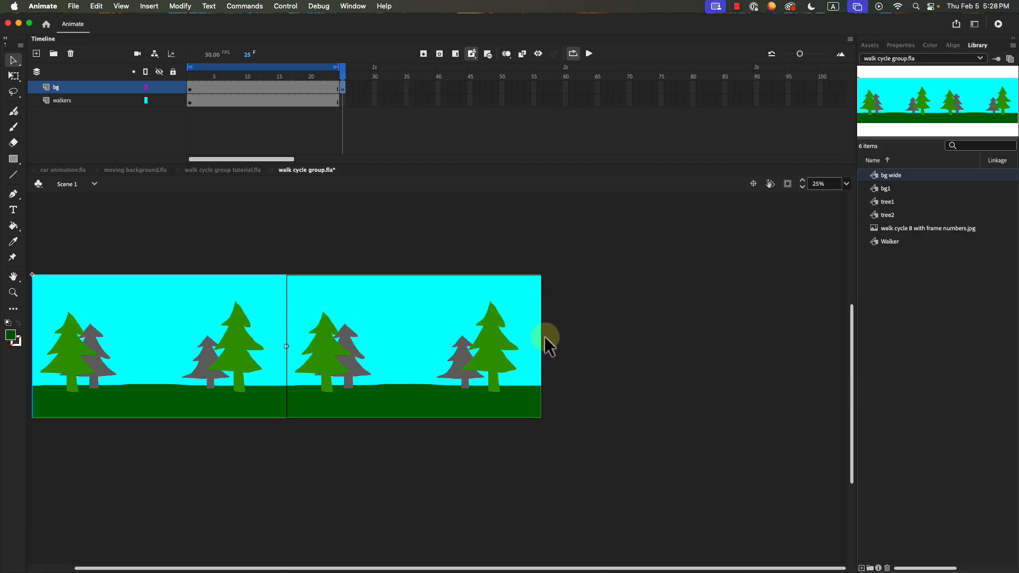
- Create a classic tween between the bg layer's keyframes at frames 1 and 25, and preview the moving background
left_click(299, 78)
left_click(344, 78)
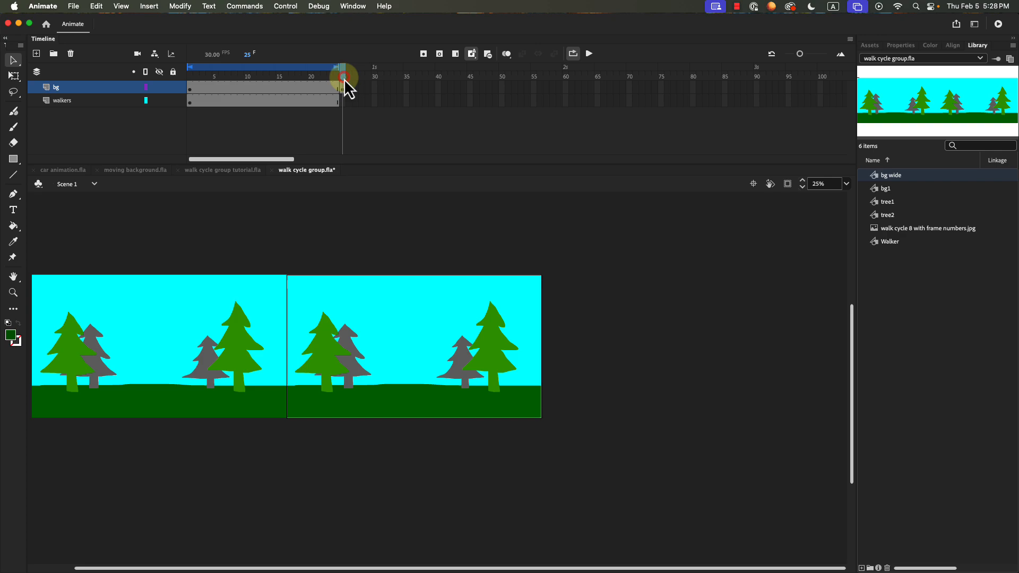
left_click(291, 75)
right_click(290, 87)
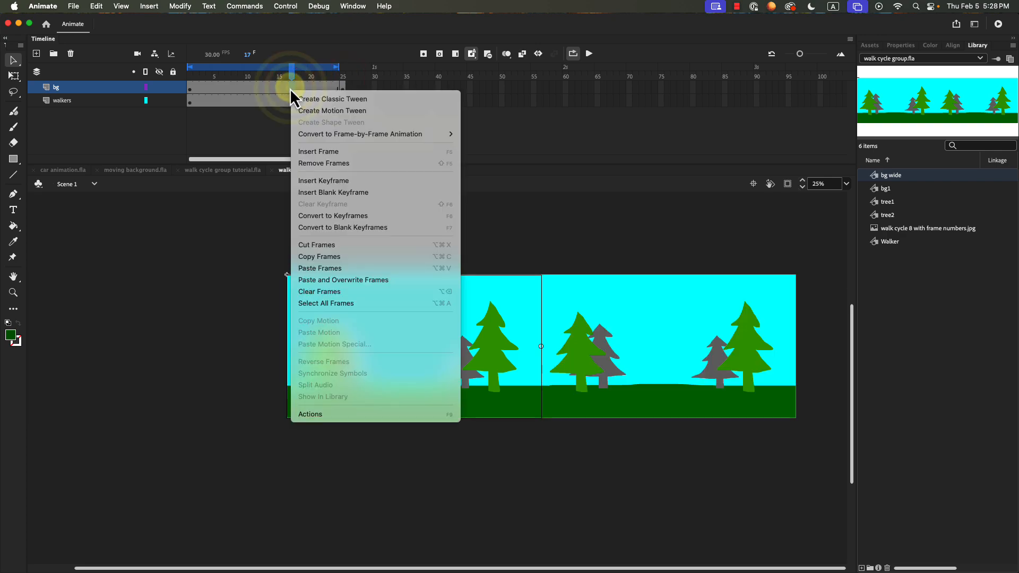
left_click(319, 99)
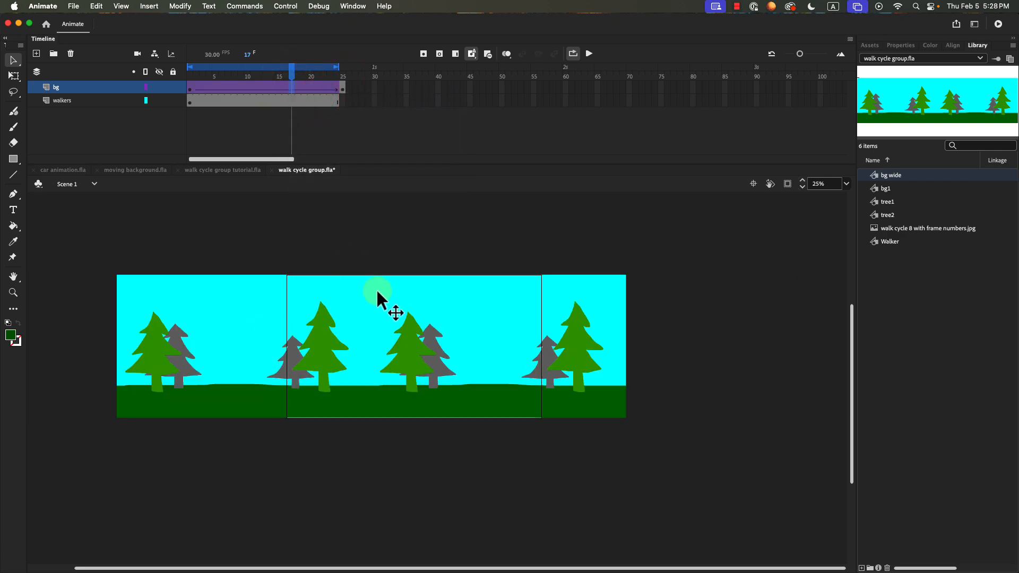
left_click(588, 54)
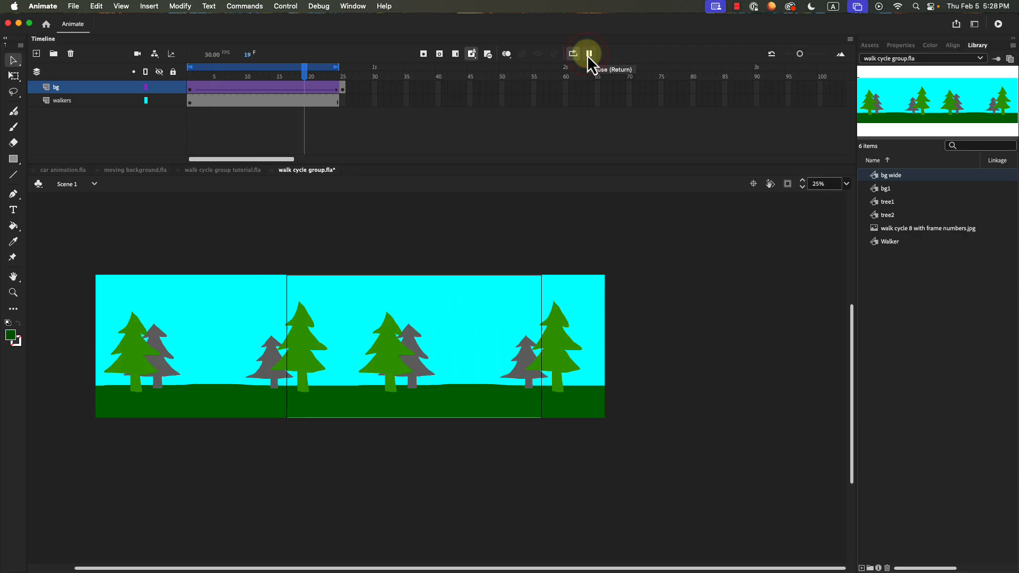
left_click(589, 54)
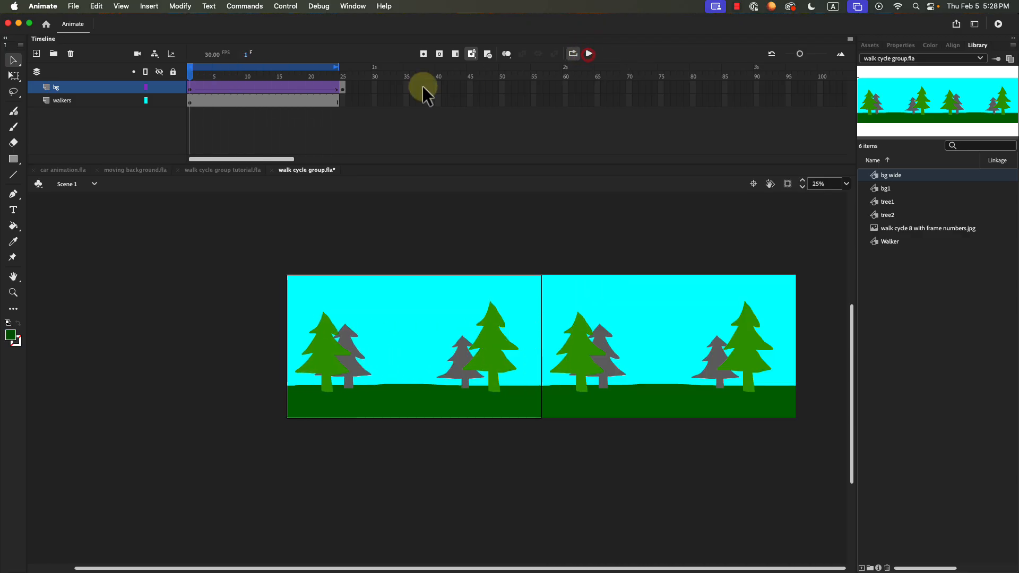
- Move the bg layer below the walkers layer and preview the animation
left_click(189, 87)
left_click_drag(78, 87, 74, 110)
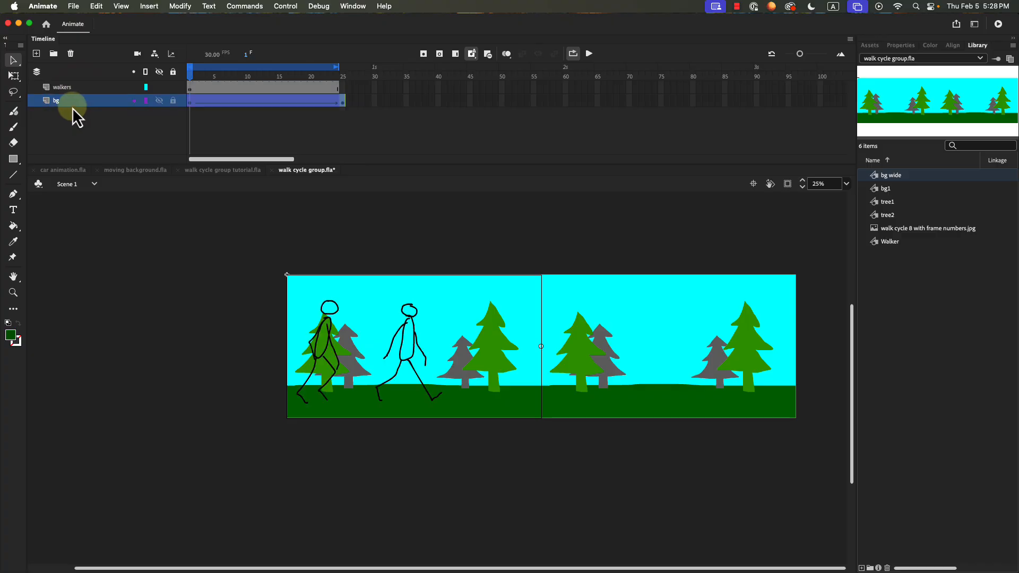
left_click(590, 54)
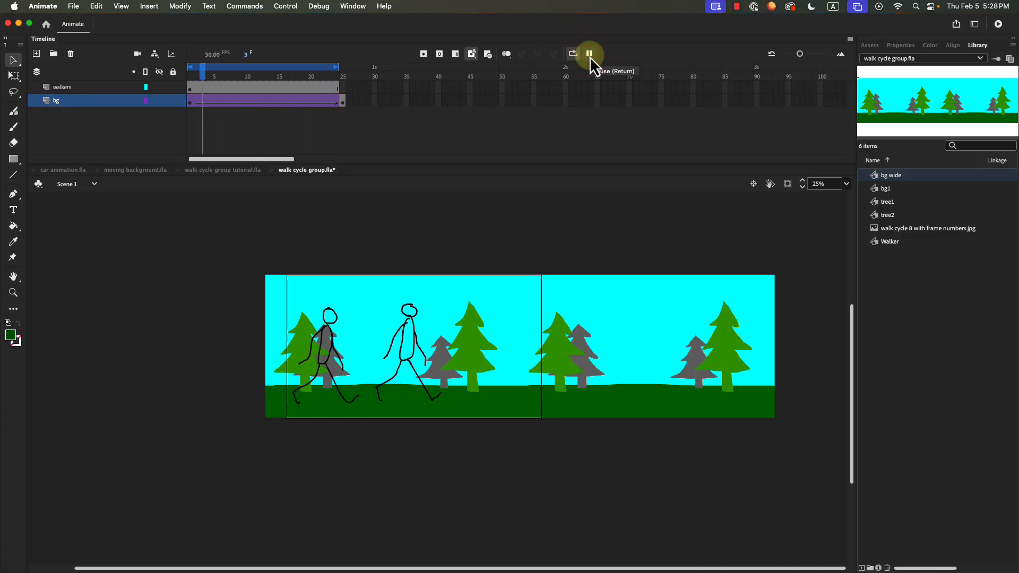
left_click(589, 55)
- Undo the stray move and copy the left walker figure
mouse_move(249, 311)
left_mouse_down()
mouse_move(246, 416)
mouse_move(249, 310)
mouse_move(233, 310)
left_mouse_up()
key("super+z")
left_click(323, 339)
key("super+c")
key("super+v")
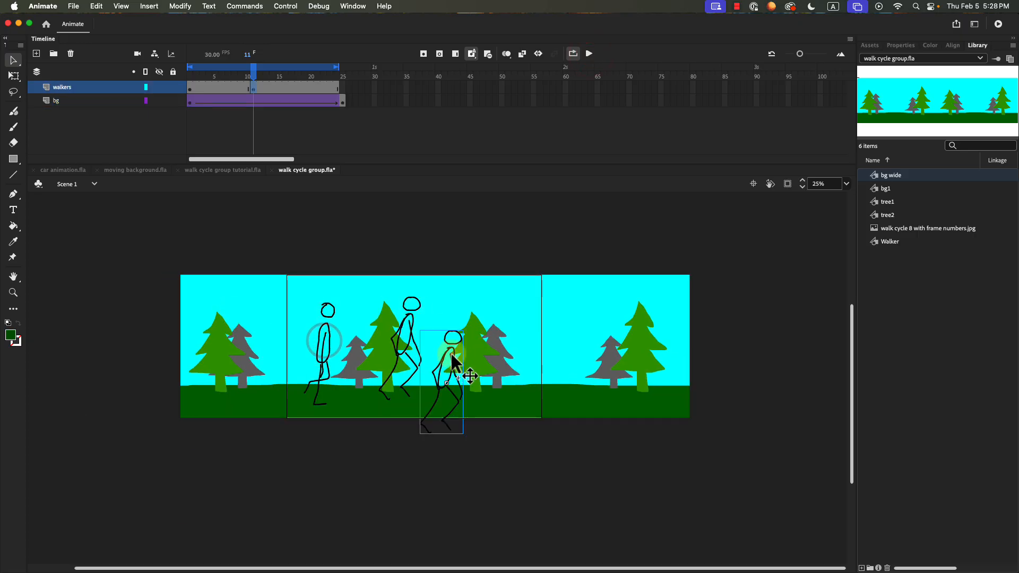
left_click_drag(451, 354, 492, 326)
key("Delete")
- Paste the copied walker into frame 1 of the walkers layer as a third figure, to the right of the other two
left_click(189, 88)
key("super+v")
left_click_drag(443, 378, 472, 317)
key("super+z")
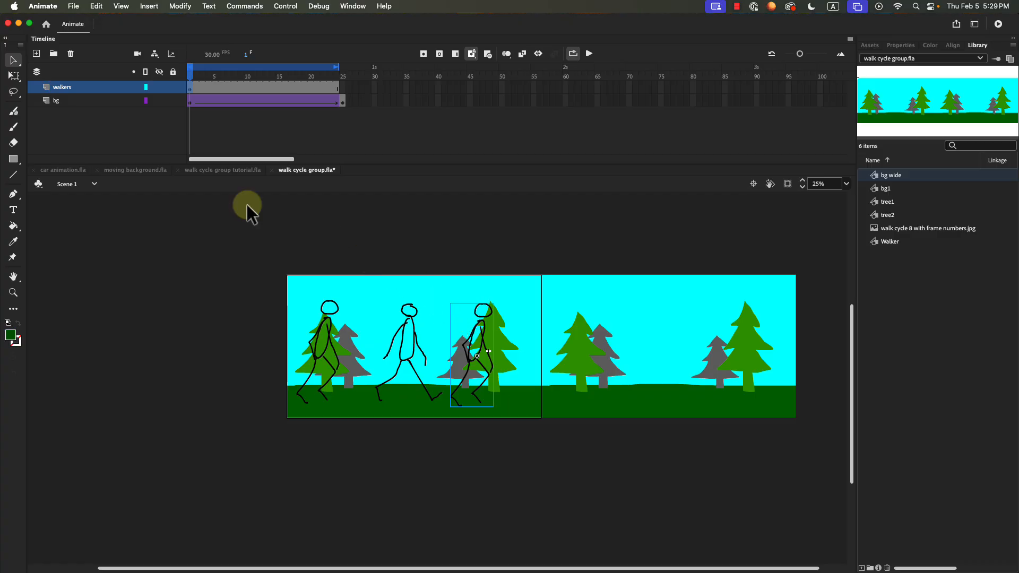
- Scale down the three walkers to different sizes with Free Transform, making the left one smallest, and move that one closer to the middle walker
left_click(13, 76)
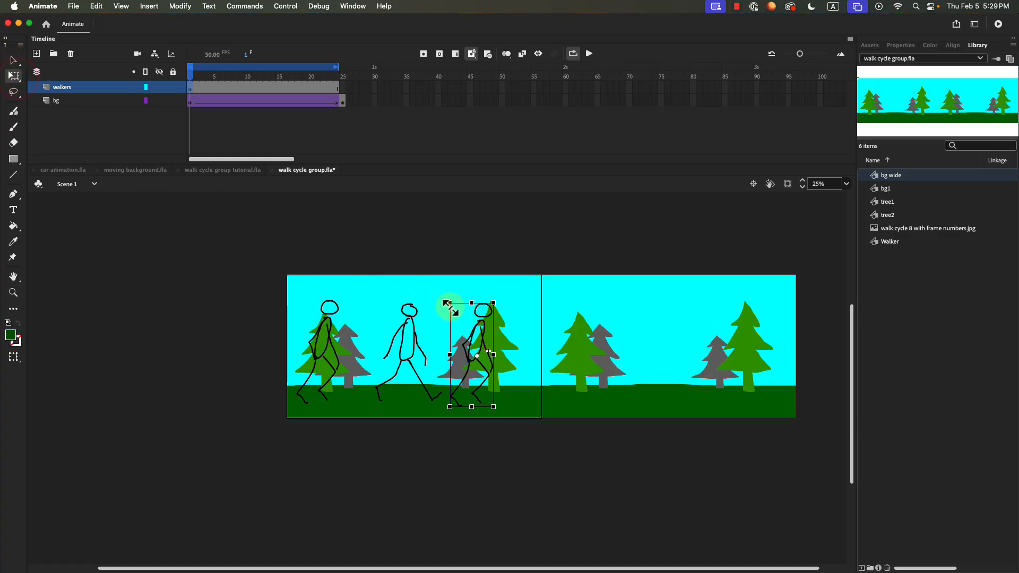
left_click_drag(451, 304, 481, 358)
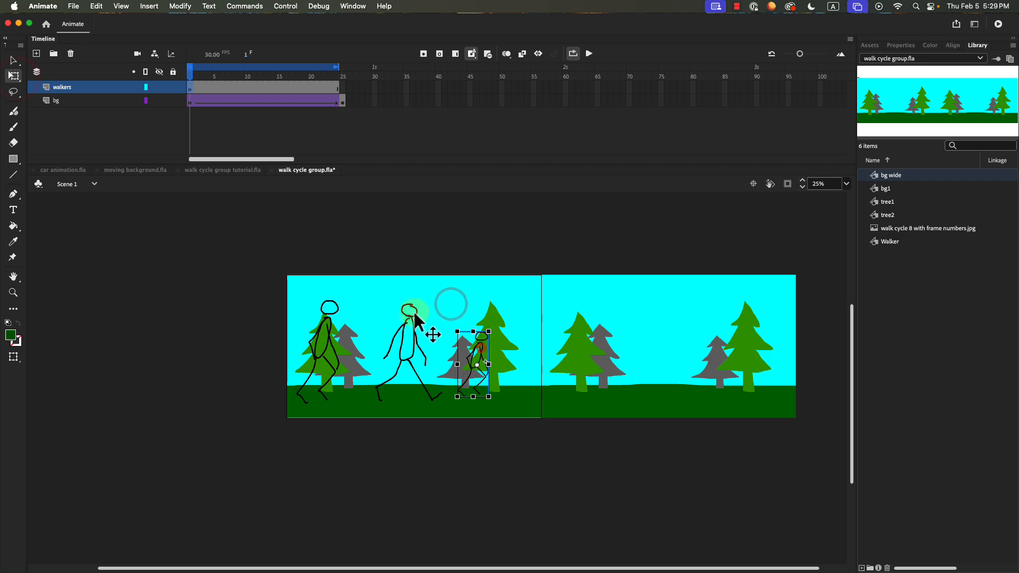
left_click(412, 315)
left_click_drag(374, 303, 419, 347)
left_click(334, 315)
left_click_drag(339, 301, 331, 324)
left_click_drag(321, 344, 363, 360)
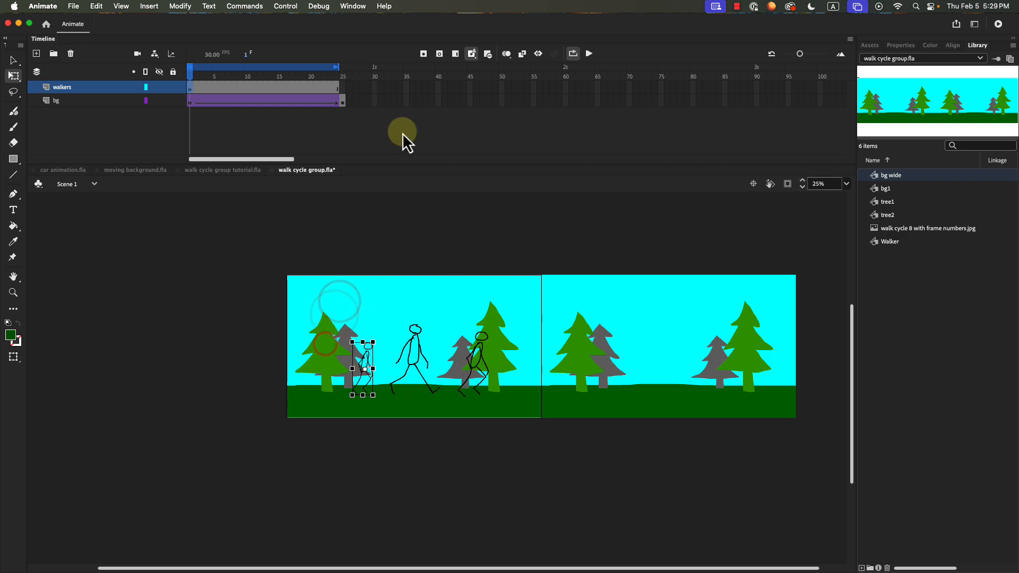
- Play back the three resized walkers over the moving background, stop playback and clear the selection
left_click(589, 54)
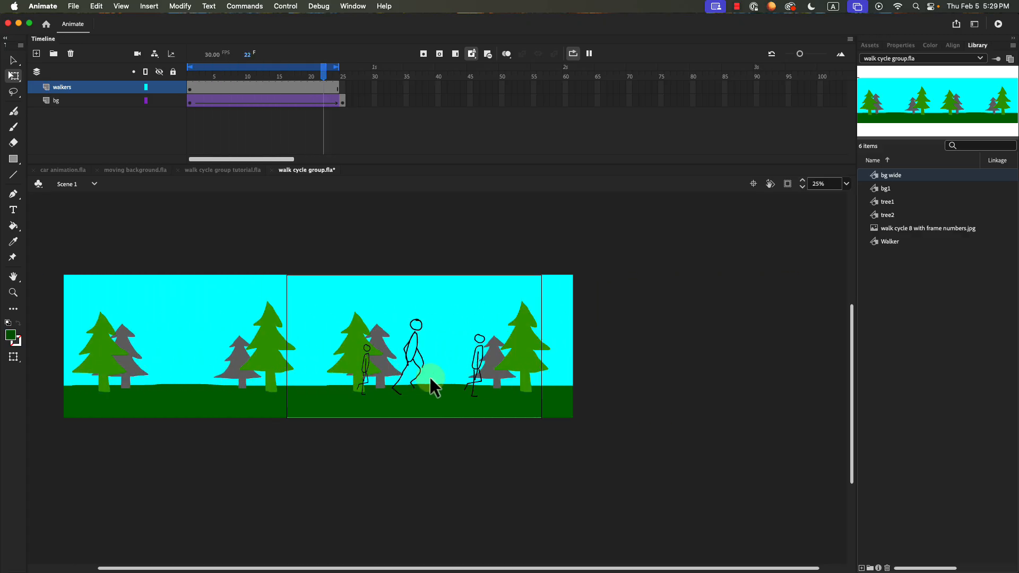
left_click(589, 53)
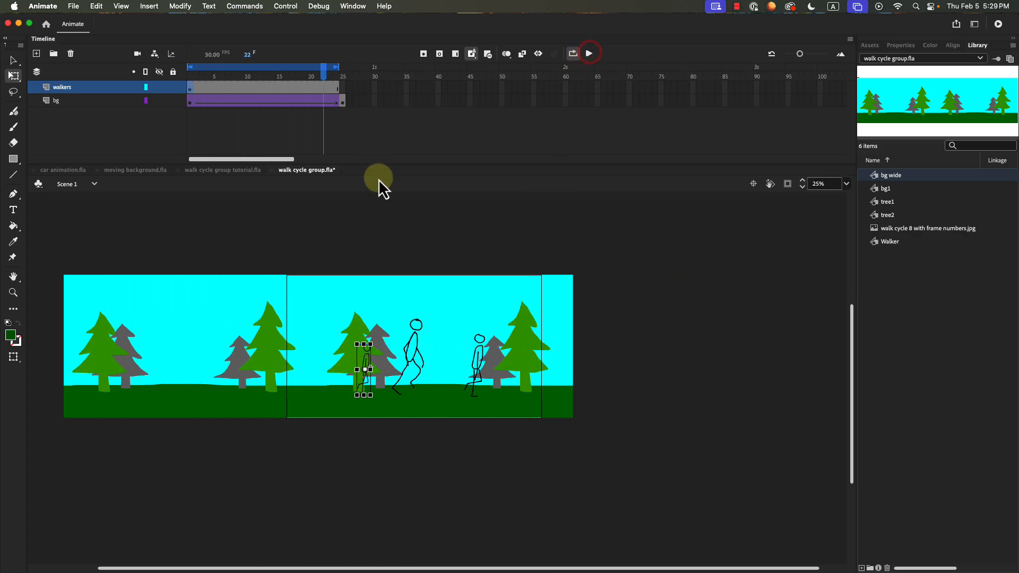
left_click(453, 443)
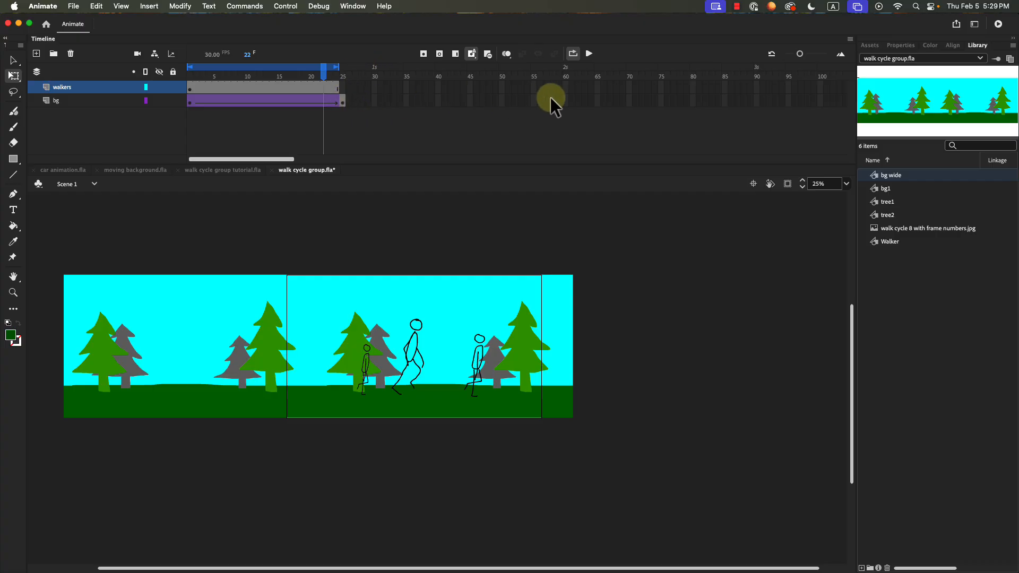
- Move the bg tween's end keyframe from frame 25 to frame 60 and extend the walkers layer to frame 60
left_click(342, 102)
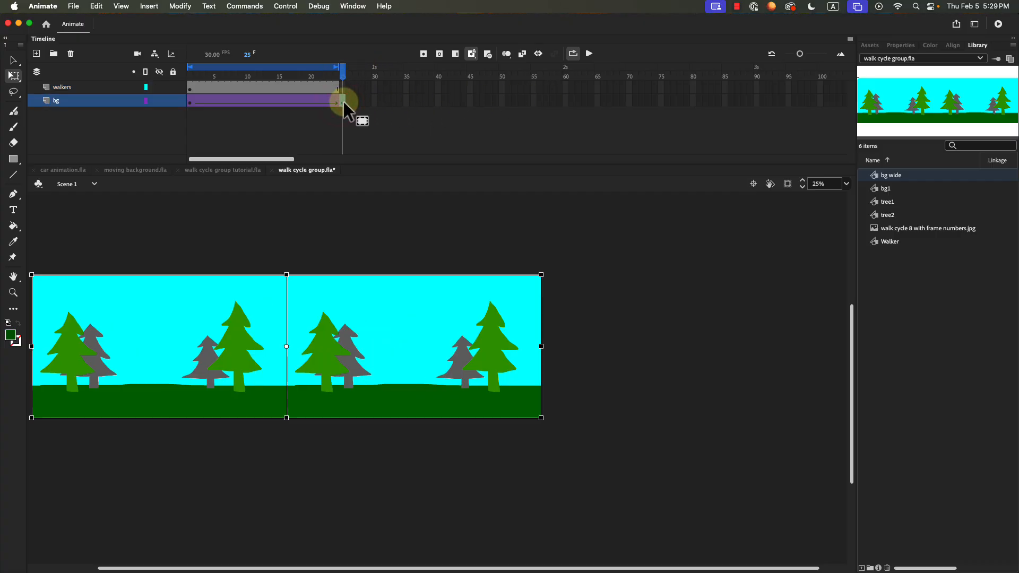
left_click_drag(342, 101, 564, 105)
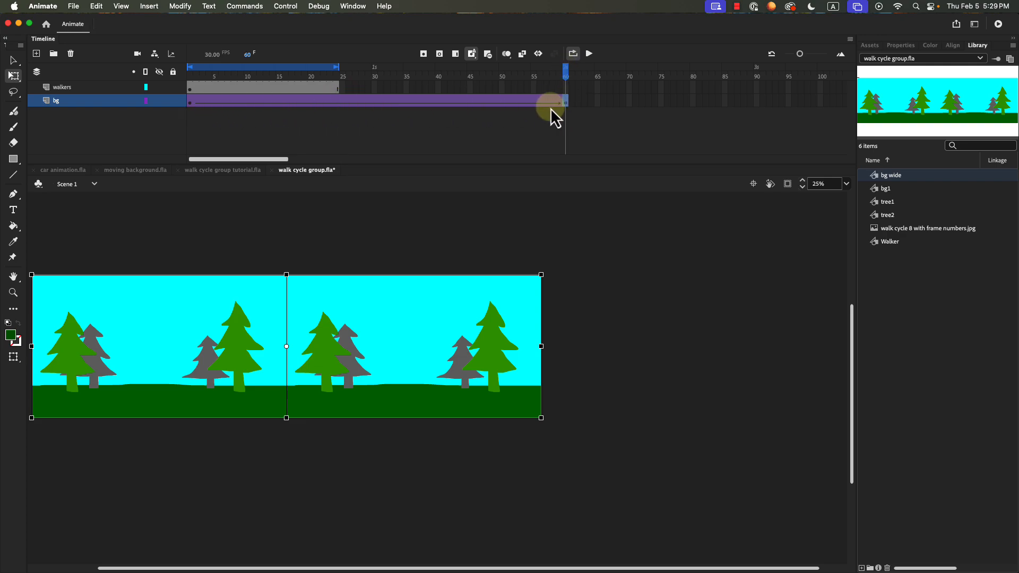
left_click(335, 88)
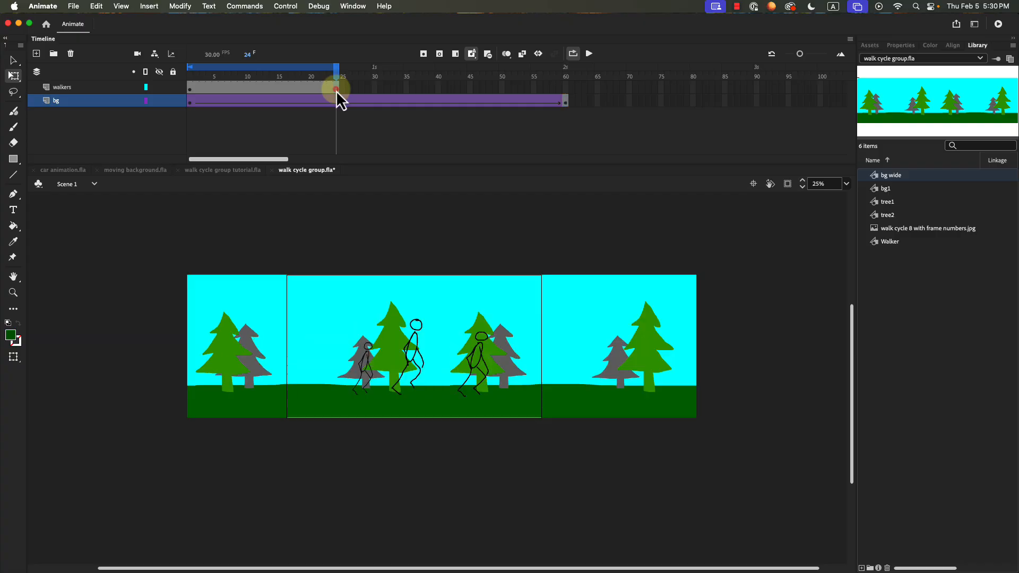
left_click_drag(338, 89, 565, 89)
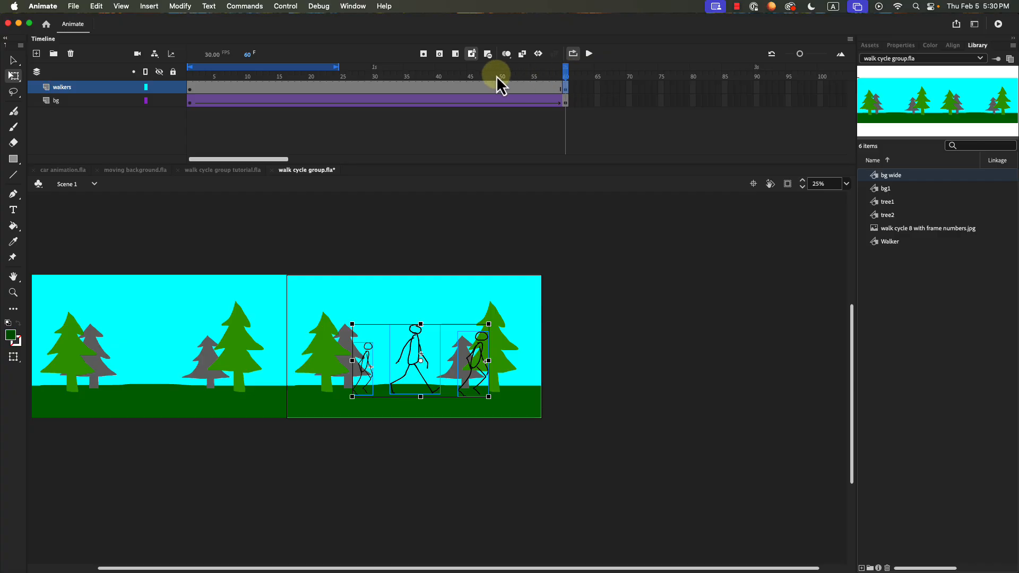
- Extend the playback loop range to frame 59, compare frames 59 and 60, and preview the slower looping animation
left_click_drag(337, 69, 563, 68)
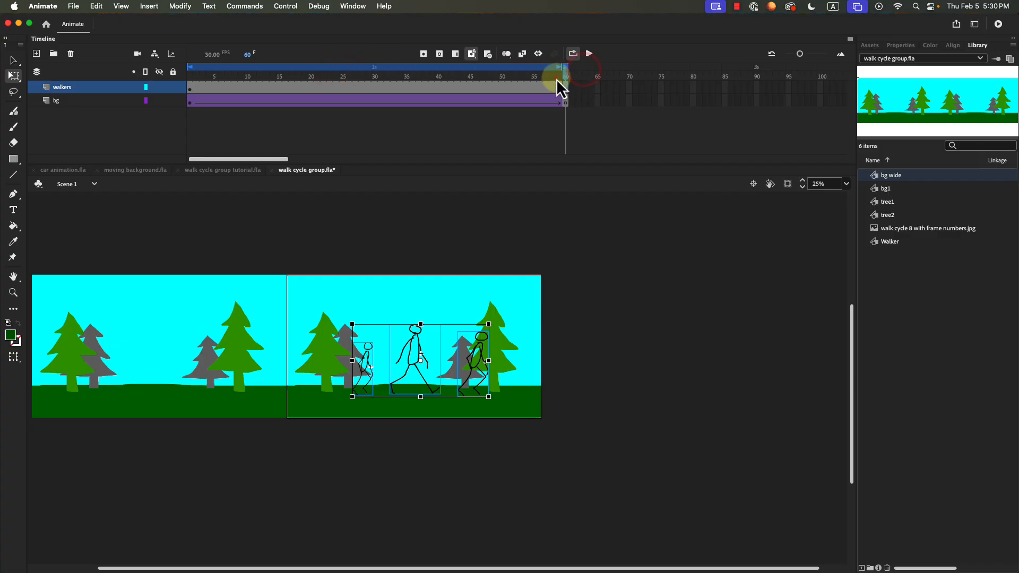
left_click(557, 77)
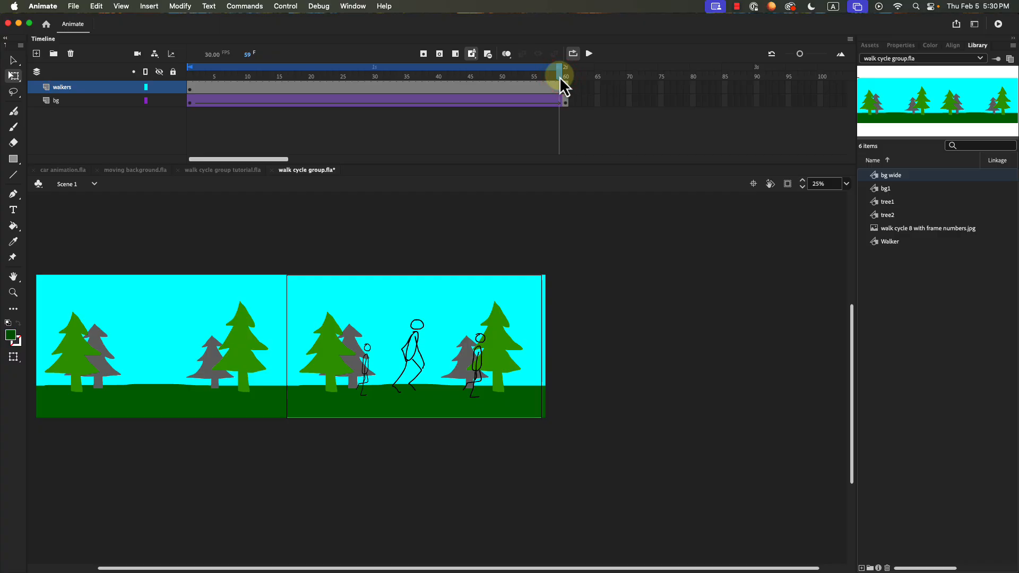
mouse_move(560, 77)
left_mouse_down()
mouse_move(527, 75)
mouse_move(565, 79)
left_mouse_up()
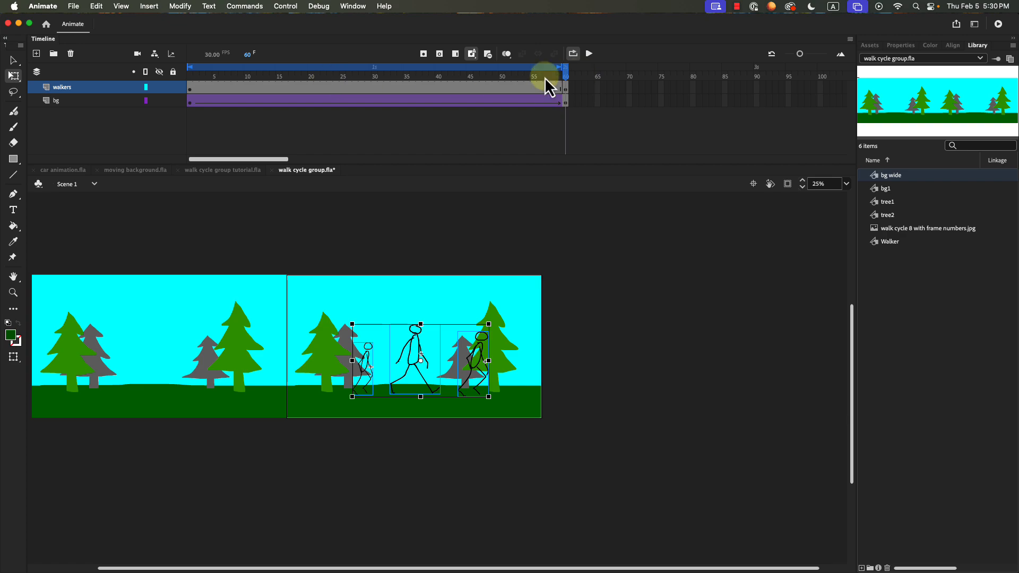
left_click(558, 78)
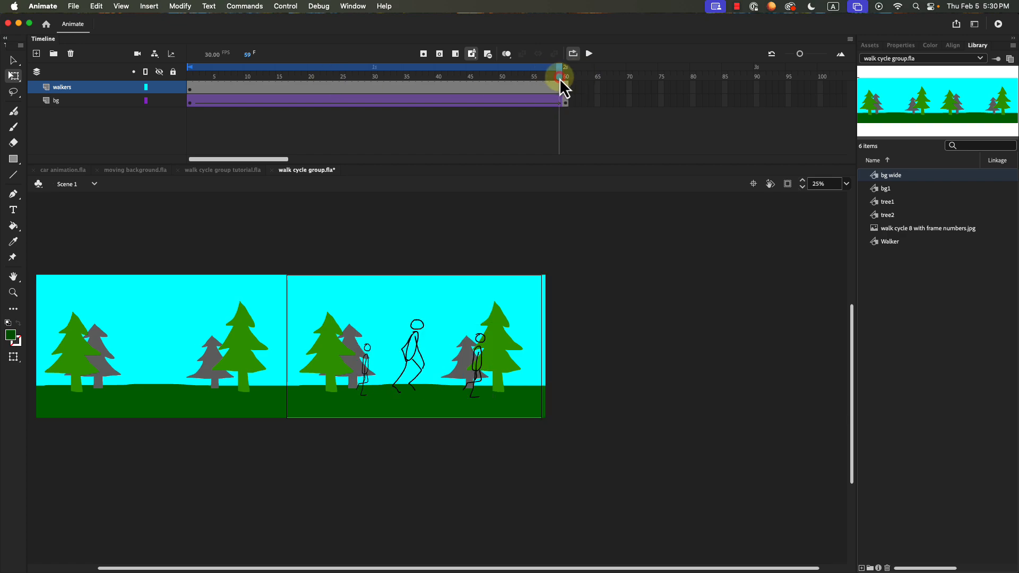
left_click(588, 54)
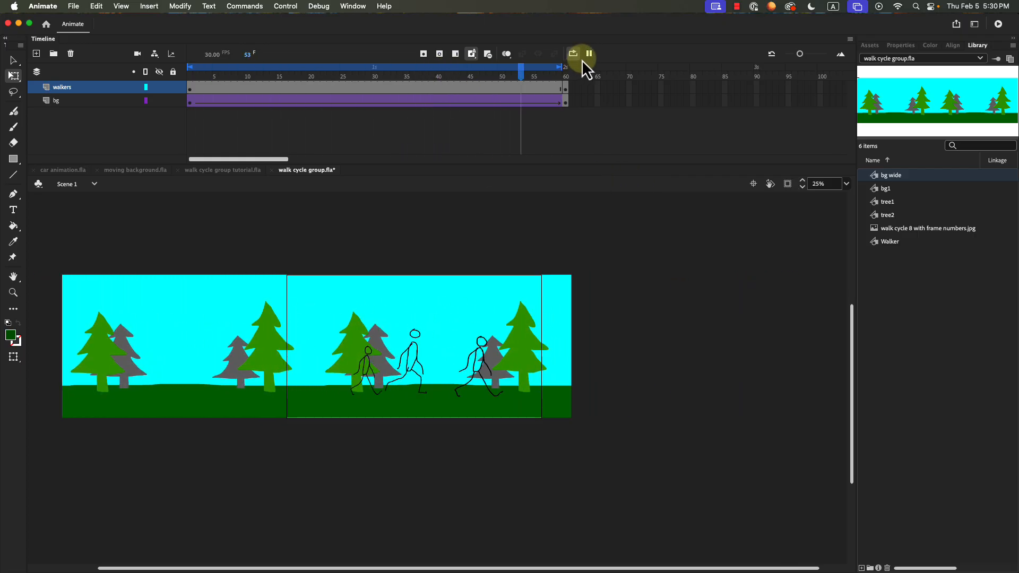
left_click(586, 56)
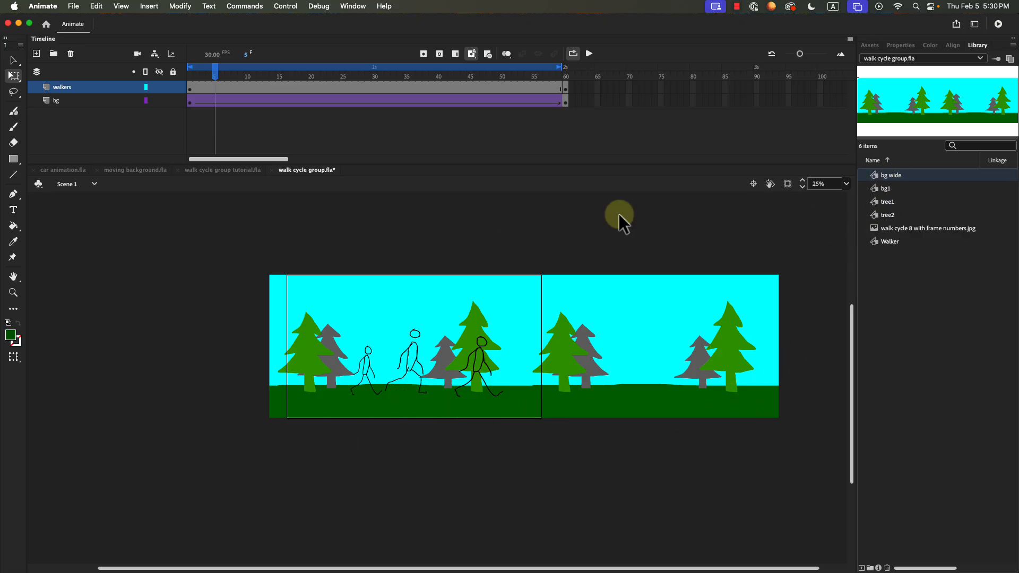
- Add a new layer above the walkers layer and name it fg
left_click(43, 56)
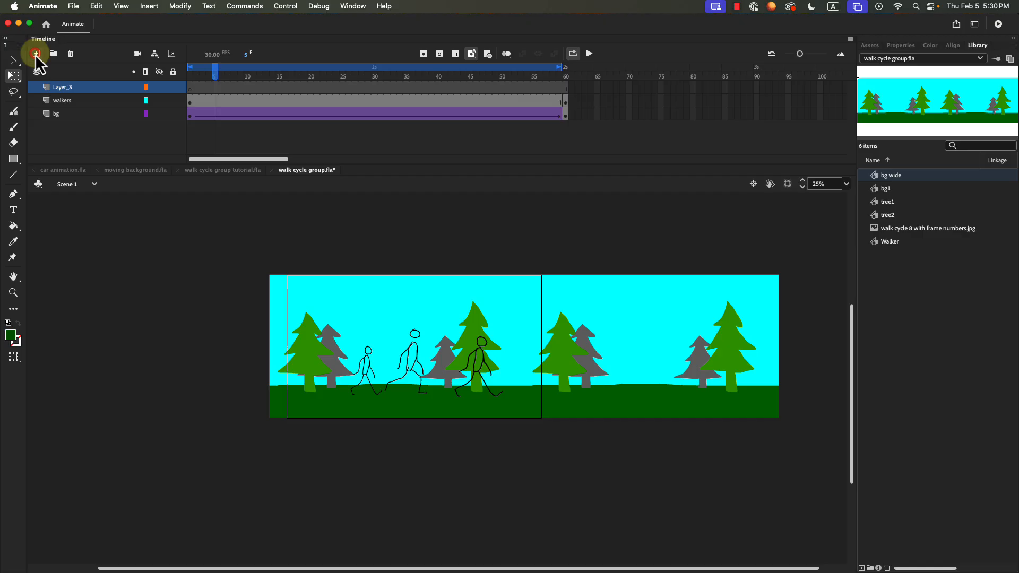
double_click(69, 87)
type("fg")
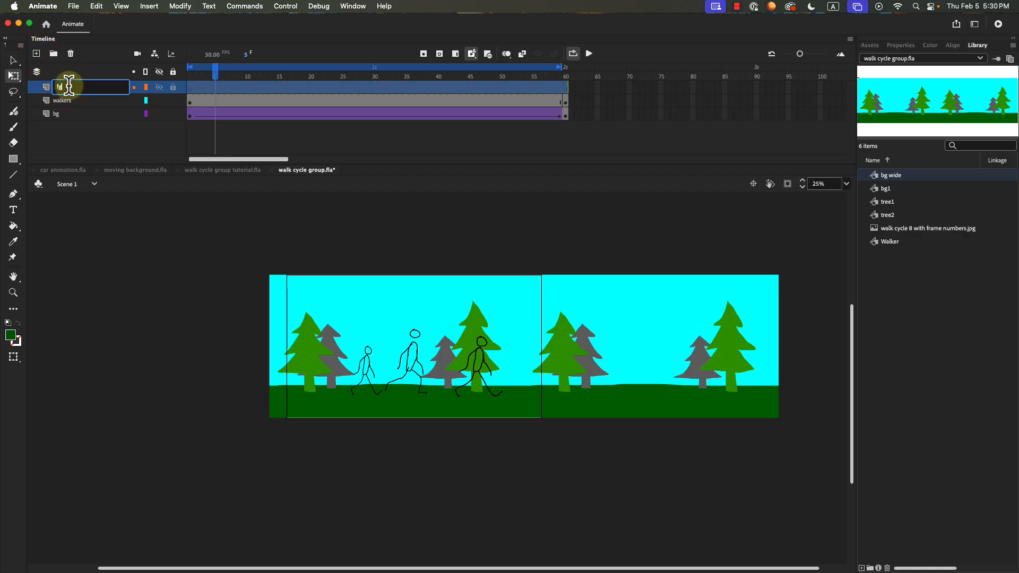
key("Return")
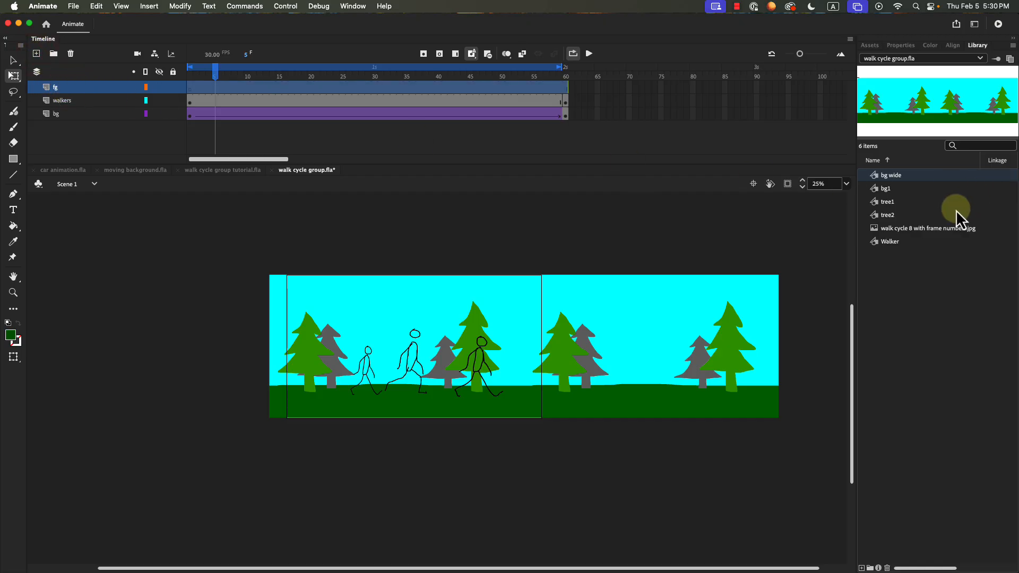
- At frame 1 of the fg layer, place a large tree1 instance just beyond the stage's right edge
left_click(896, 190)
left_click(899, 203)
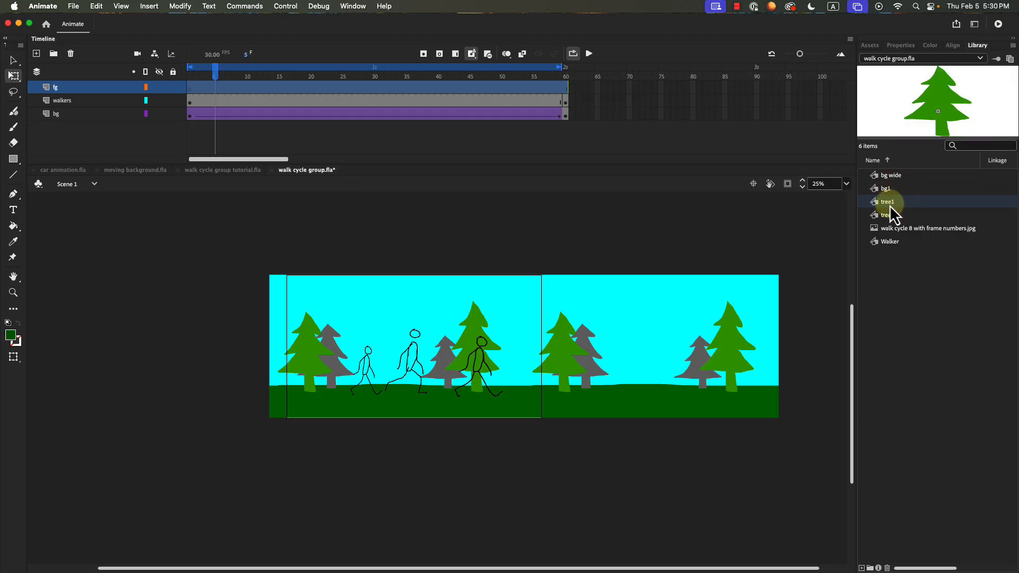
left_click_drag(890, 206, 861, 224)
left_click_drag(200, 80, 190, 76)
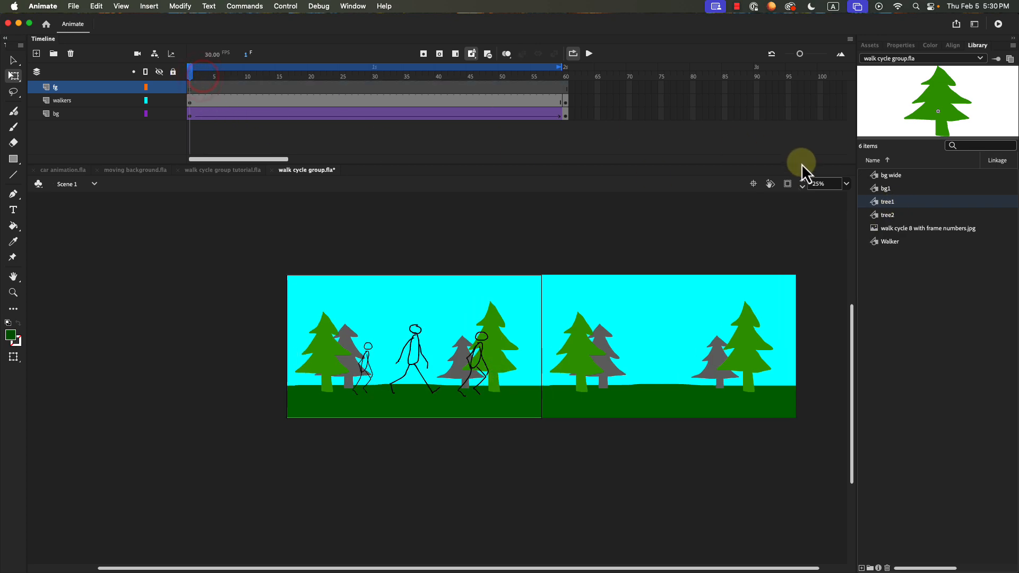
left_click_drag(889, 202, 427, 420)
left_click_drag(527, 355, 648, 373)
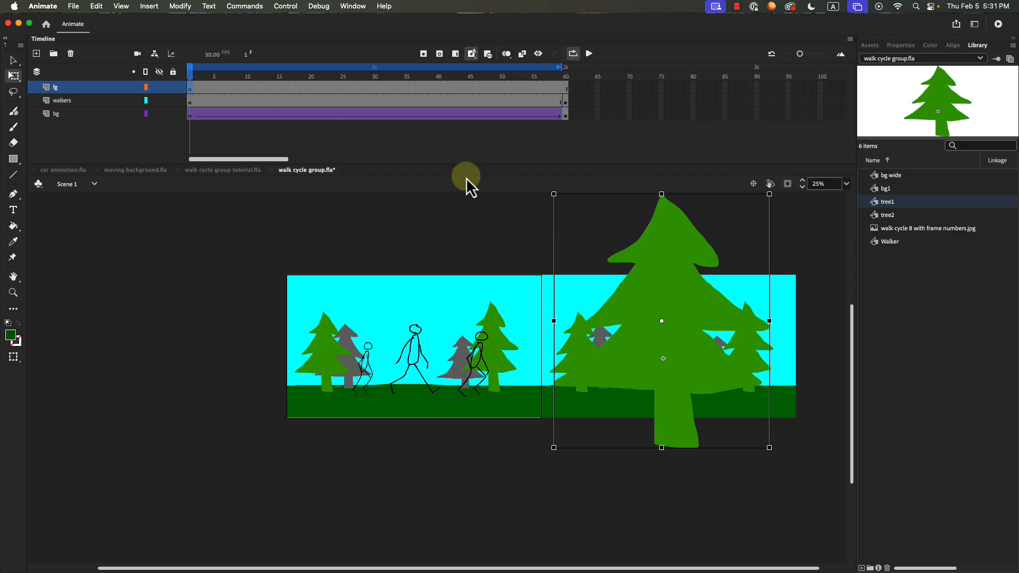
- Add a tree2 instance to the fg layer and position it to the right of the large green tree, clear of the background
left_click_drag(664, 487, 464, 458)
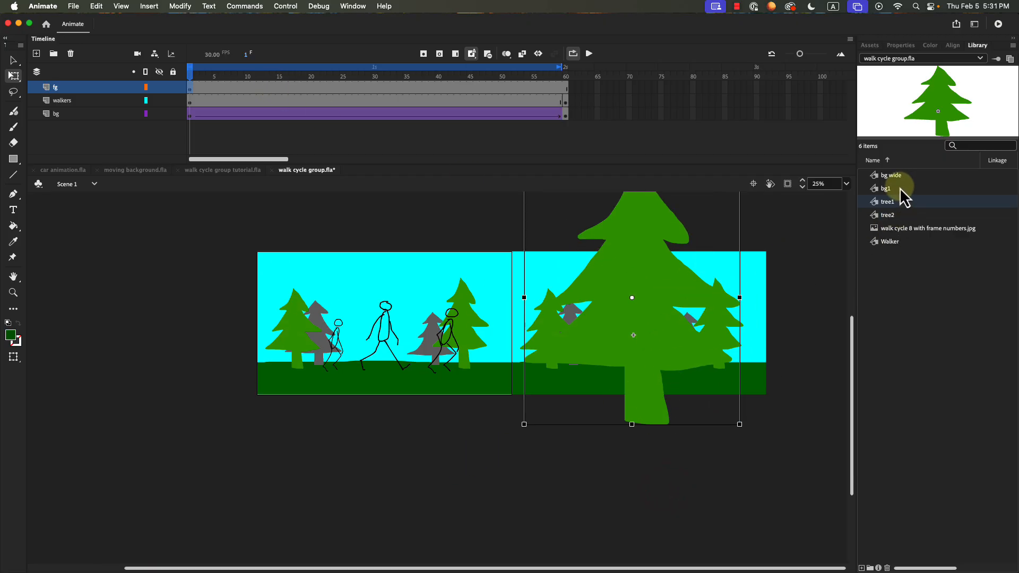
left_click_drag(899, 216, 776, 330)
left_click_drag(800, 294, 854, 234)
left_click_drag(792, 327, 835, 361)
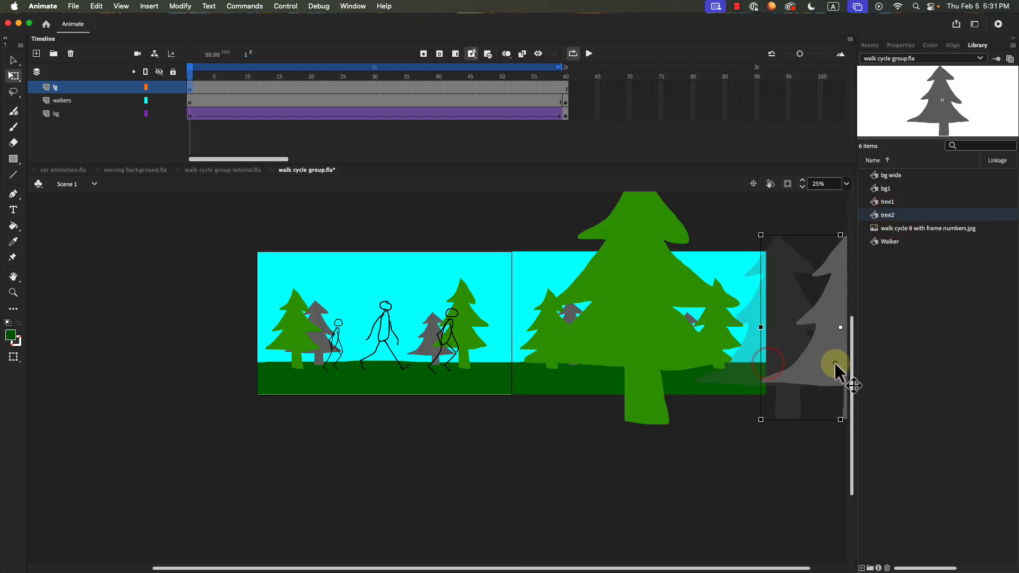
left_click_drag(734, 451, 623, 446)
left_click_drag(718, 346, 761, 351)
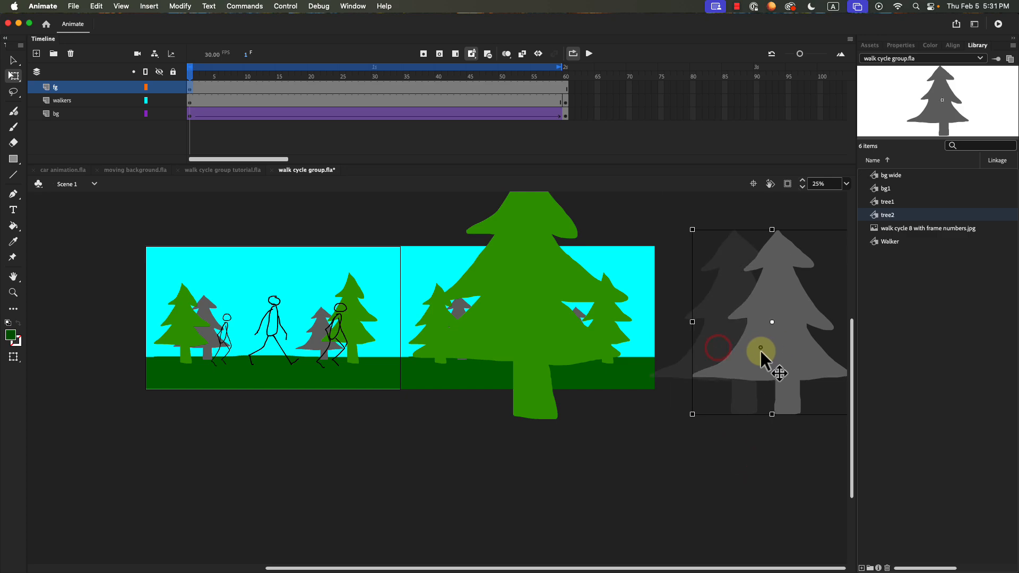
left_click(778, 370)
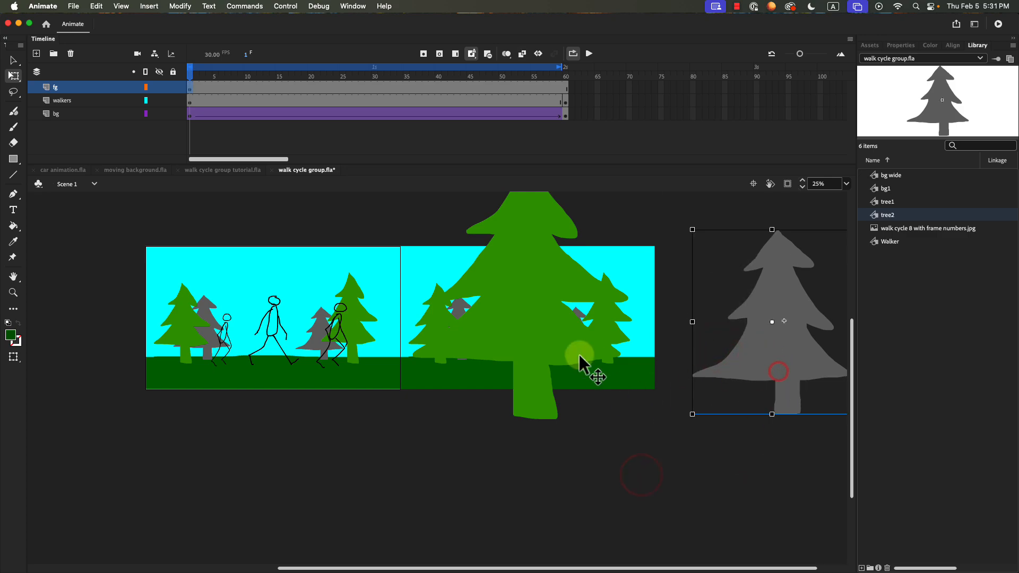
- Convert the large green and gray trees together into a graphic symbol named foregroundtrees
left_click(534, 341, "shift")
right_click(534, 341)
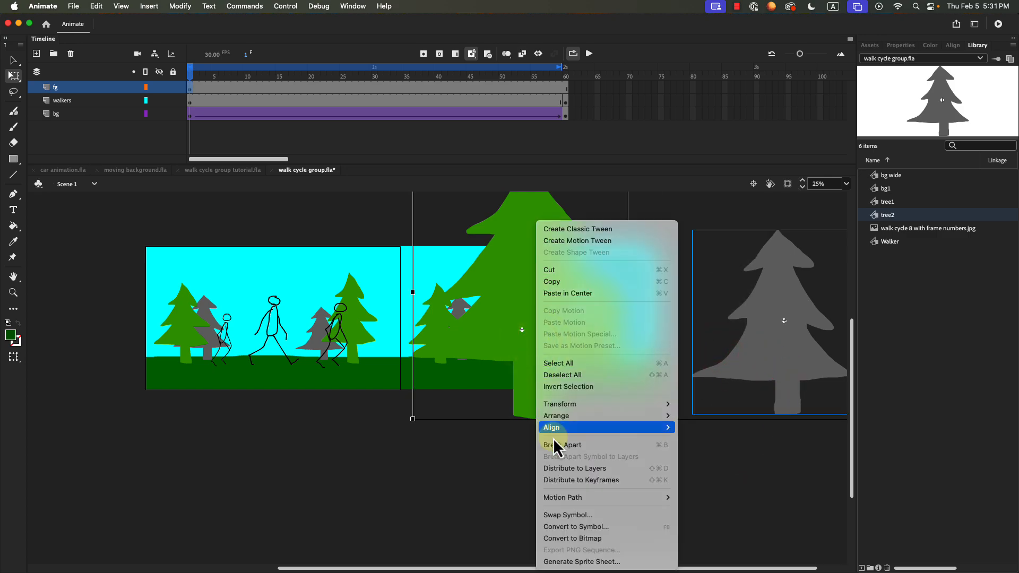
left_click(576, 524)
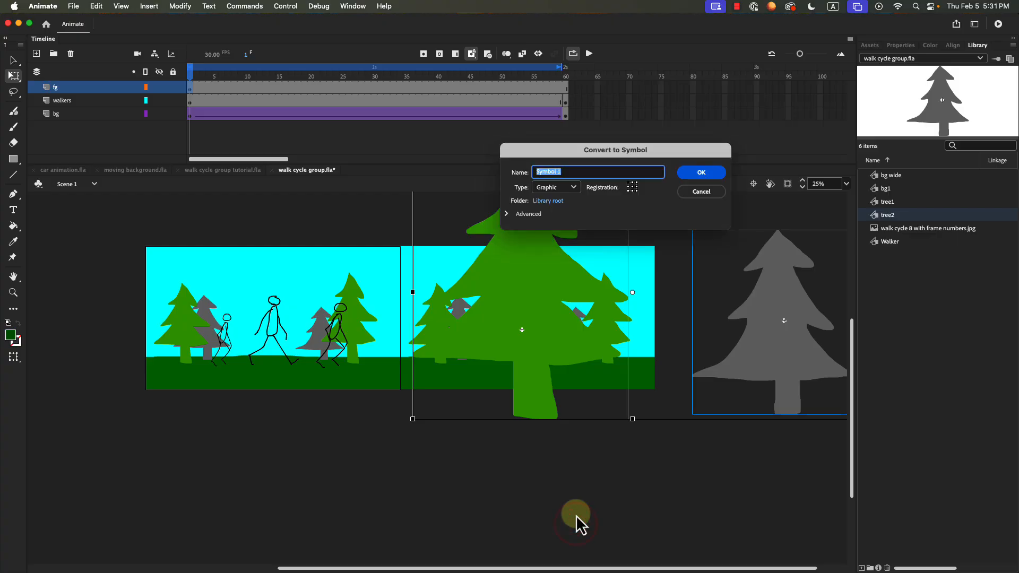
type("foregroundtrees")
key("Return")
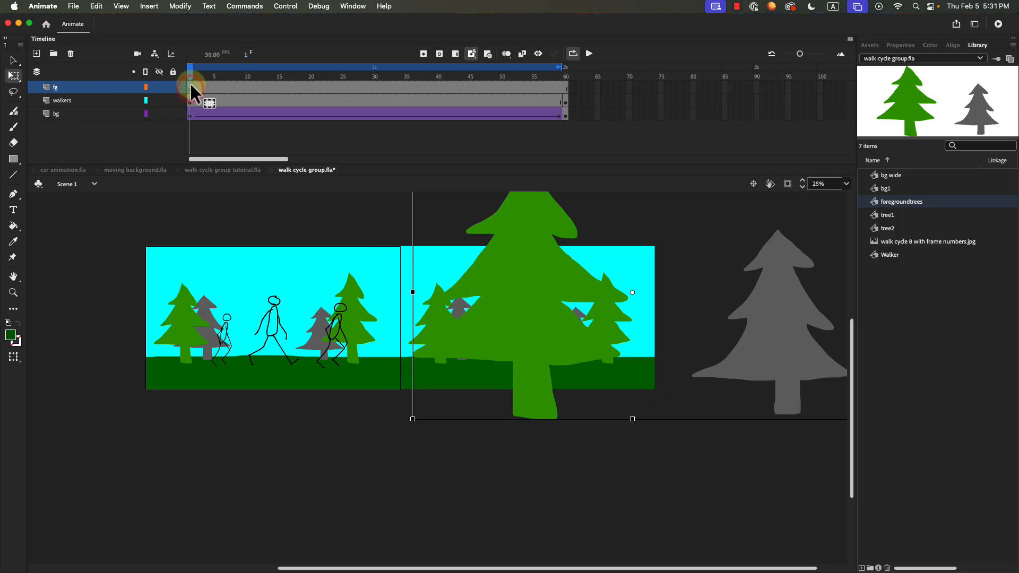
- At frame 30 of the fg layer, move the foreground trees left until they are completely past the stage's left edge
left_click(373, 85)
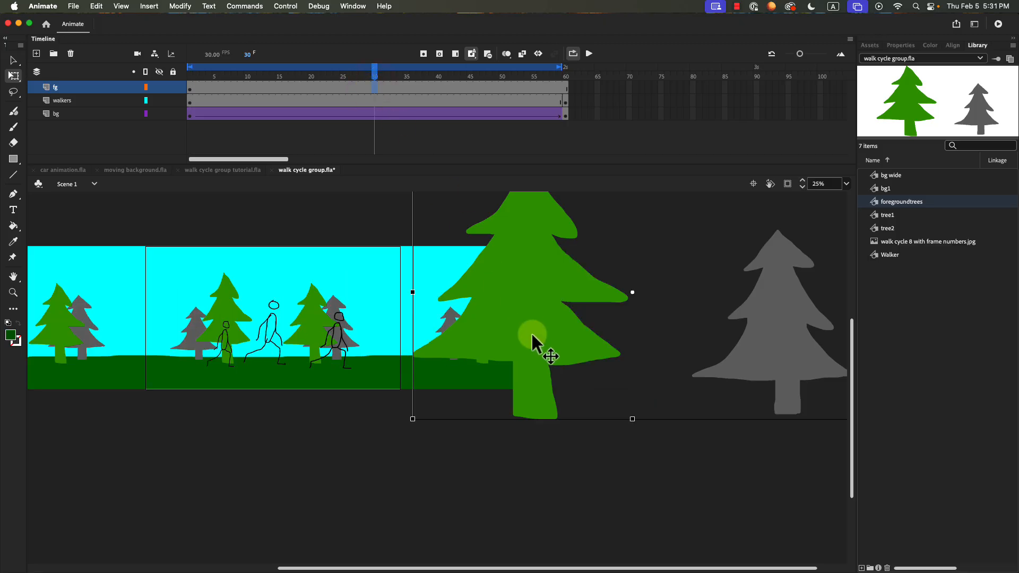
left_click_drag(531, 333, 160, 338)
left_click_drag(348, 504, 625, 495)
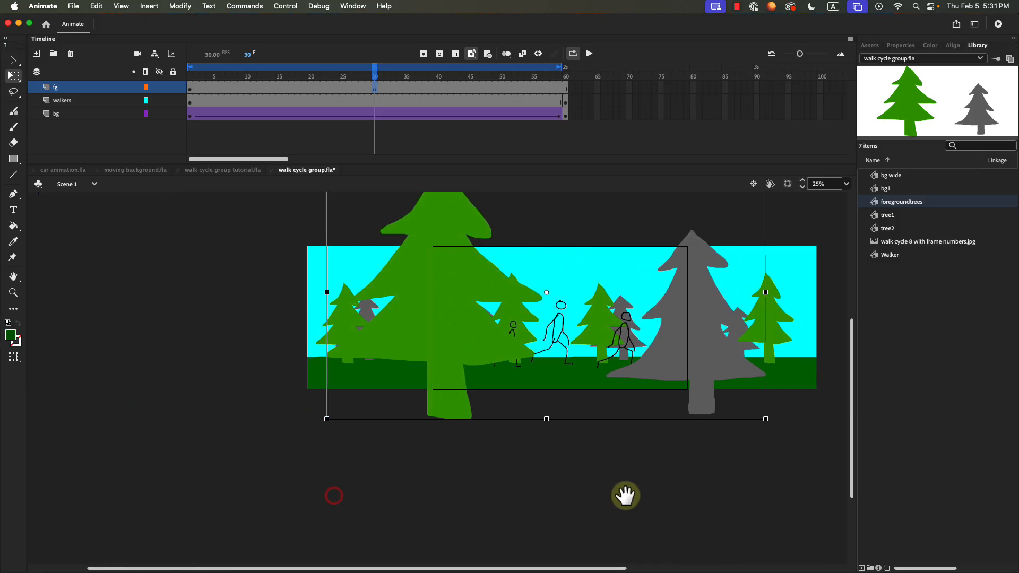
left_click_drag(463, 342, 124, 339)
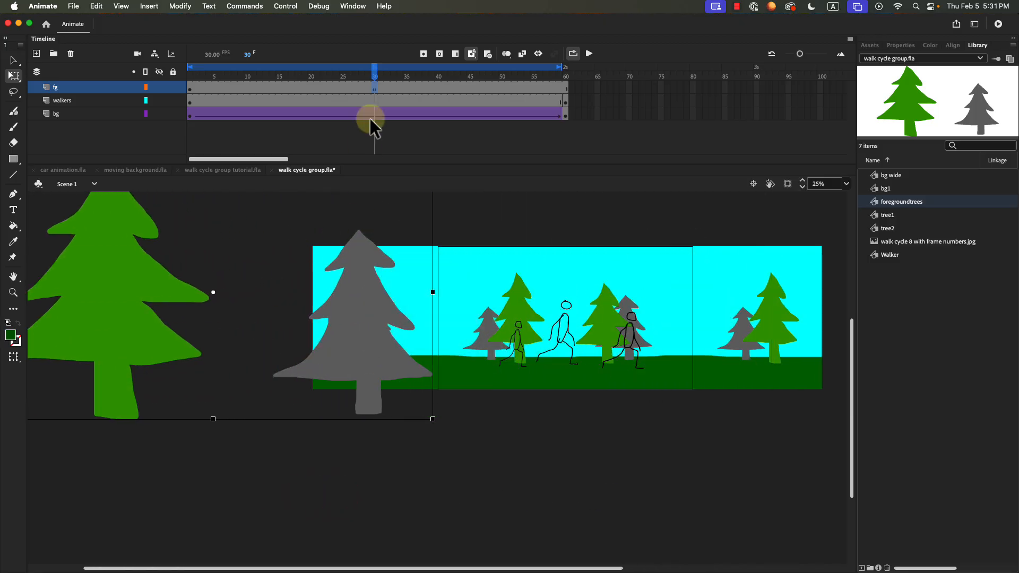
- Create a classic tween between frames 1 and 30 on the fg layer and preview the foreground trees passing by
left_click(281, 87)
right_click(282, 88)
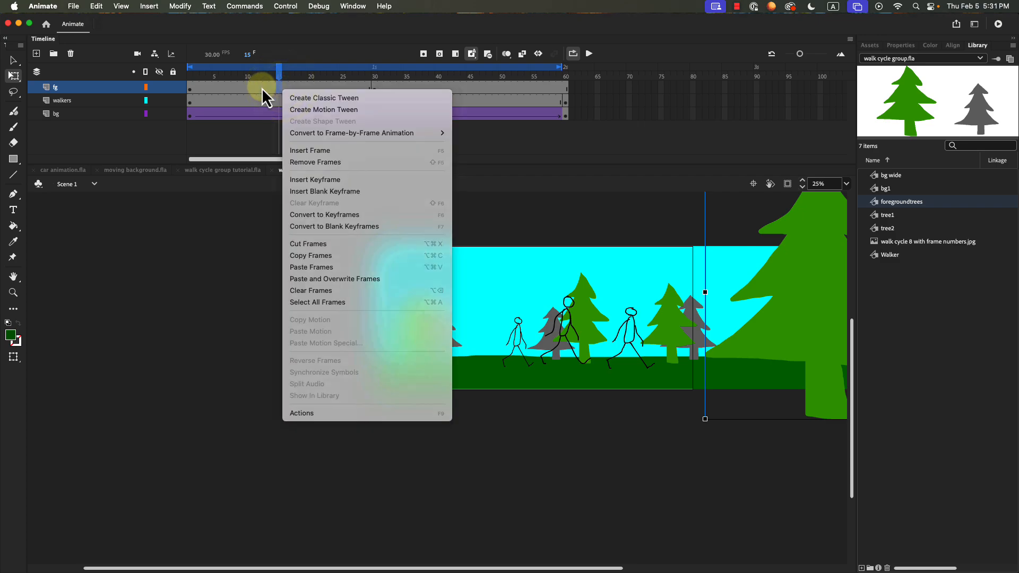
left_click(320, 99)
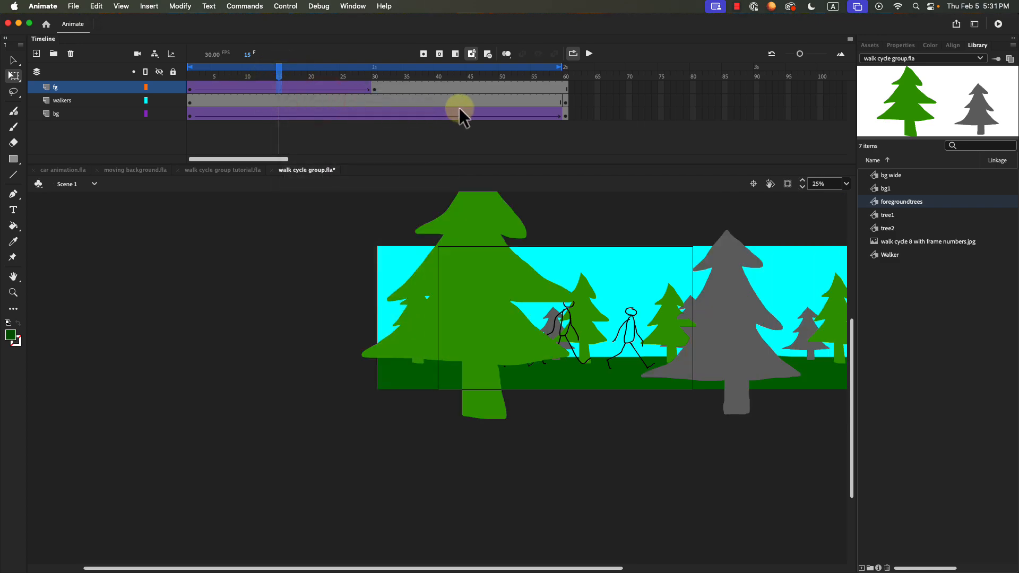
left_click(589, 53)
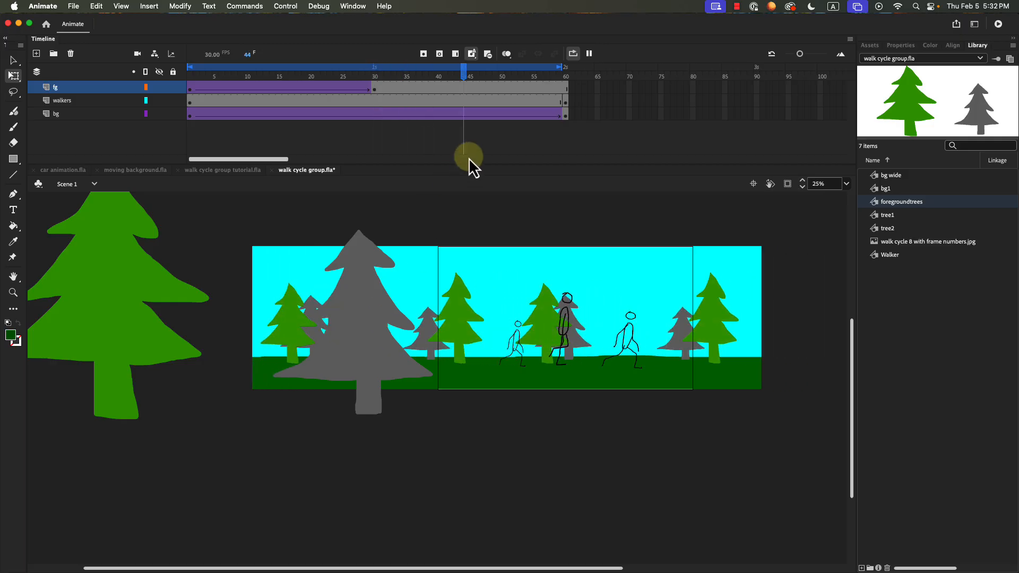
key("Return")
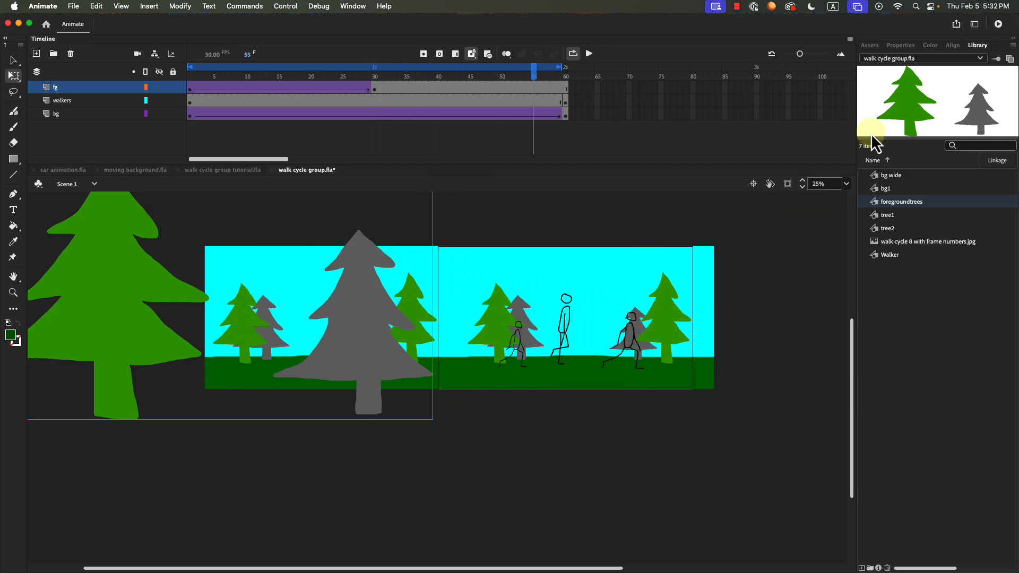
- Publish the animation as an animated GIF
left_click(956, 27)
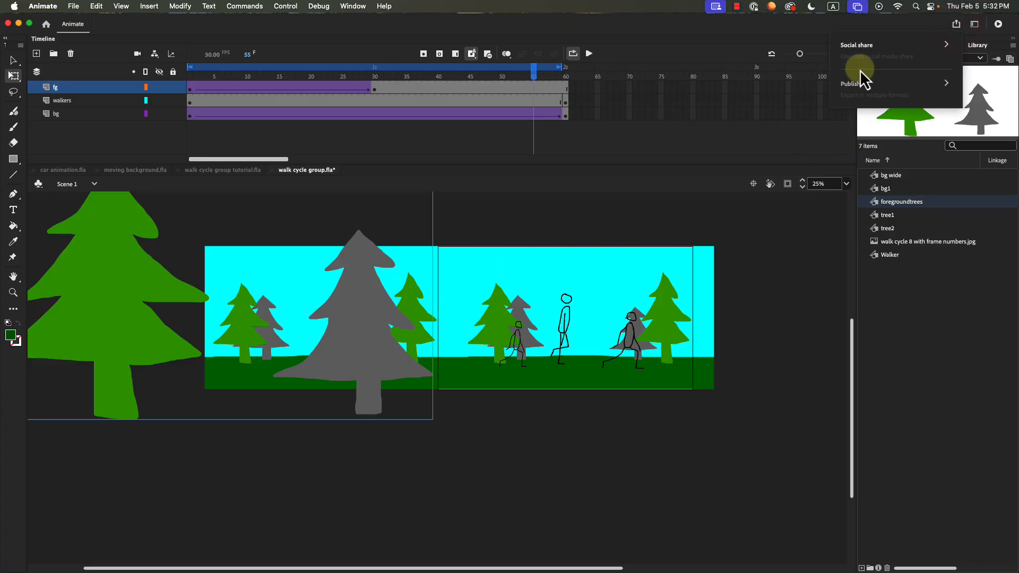
left_click(865, 89)
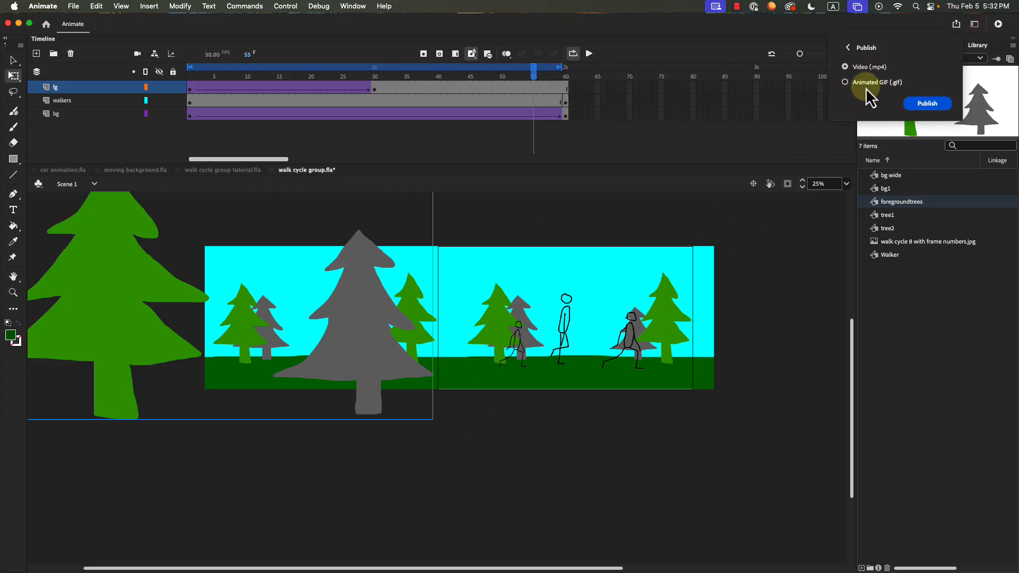
left_click(862, 82)
left_click(923, 106)
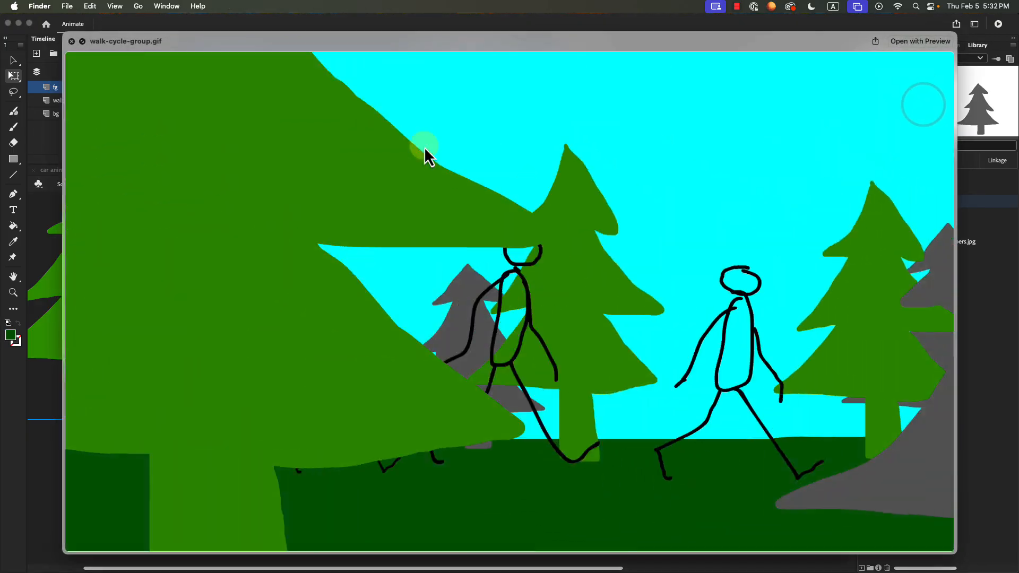